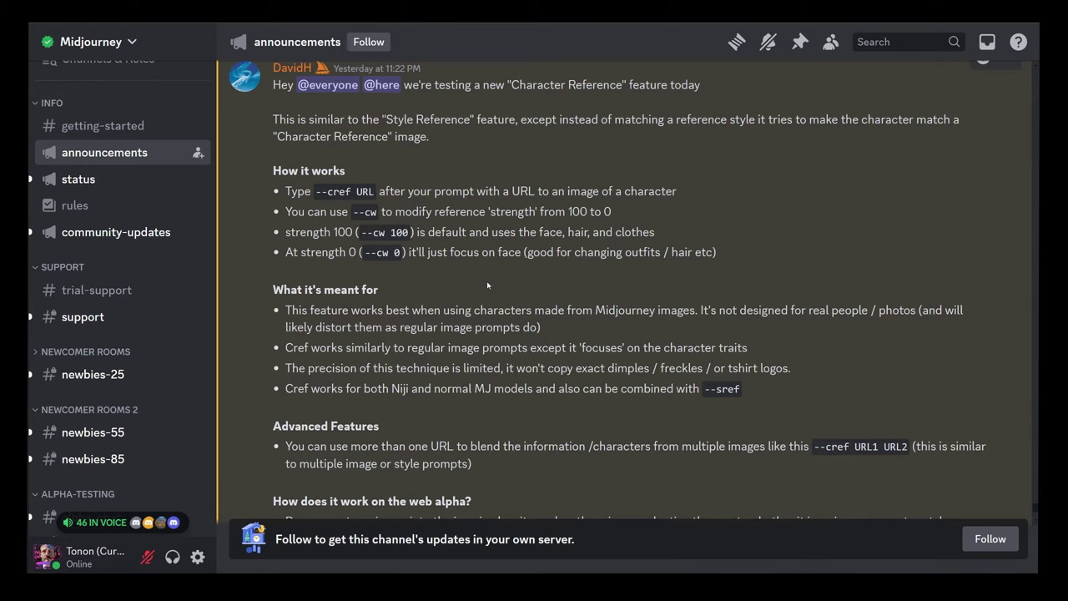
# Step: Read how the --cref URL and --cw parameters are used in the Character Reference announcement's "How it works" section
pyautogui.scroll(-1, 487, 285)
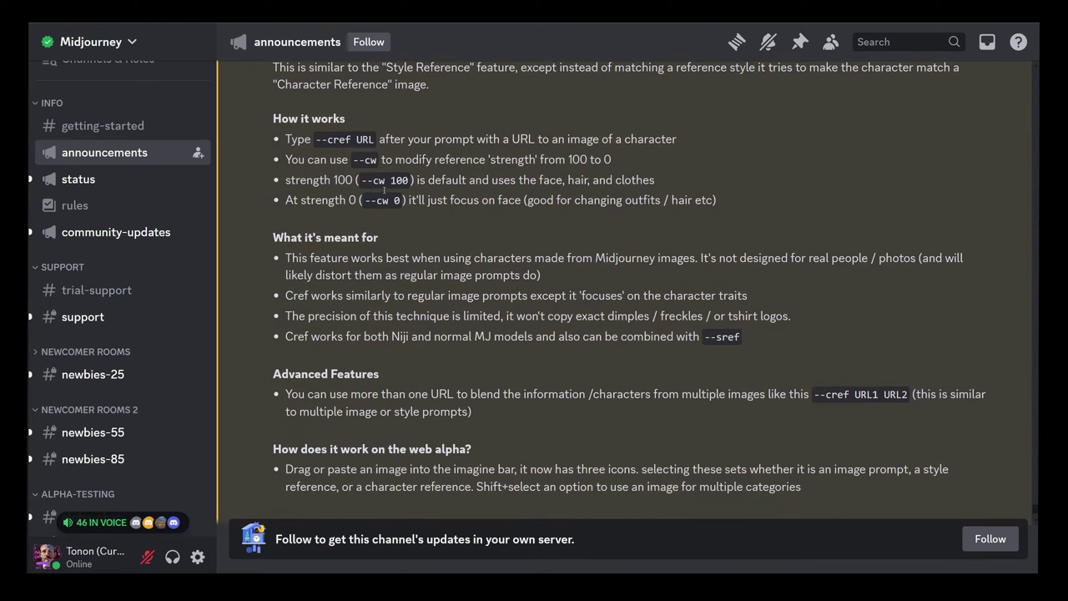
pyautogui.moveTo(316, 142)
pyautogui.mouseDown()
pyautogui.moveTo(341, 140)
pyautogui.moveTo(328, 140)
pyautogui.mouseUp()
pyautogui.click(328, 140)
pyautogui.doubleClick(360, 140)
pyautogui.click(355, 140)
pyautogui.moveTo(354, 140); pyautogui.dragTo(374, 139)
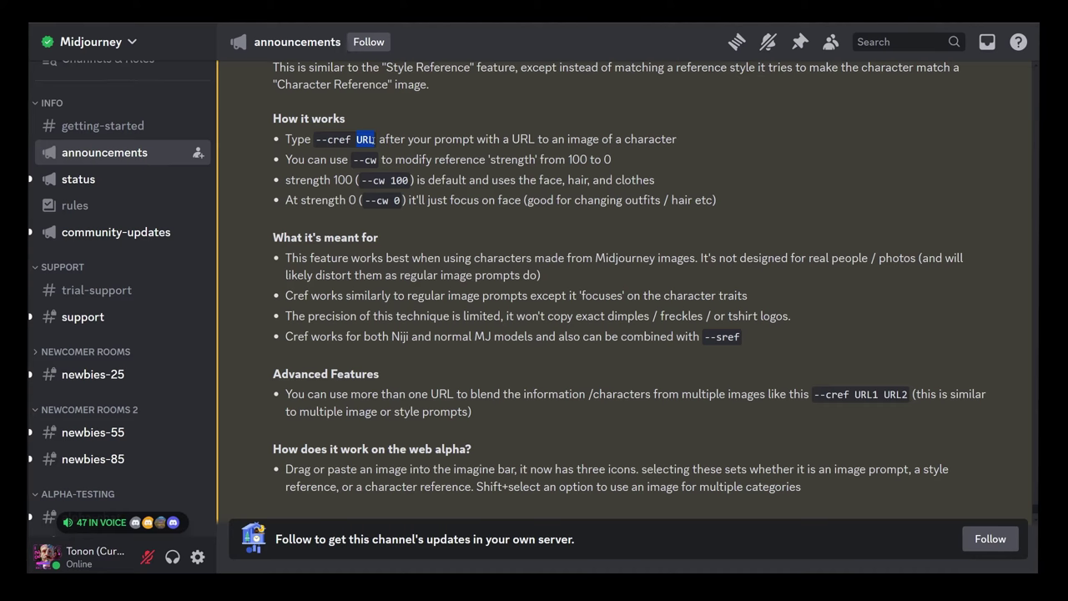
pyautogui.doubleClick(370, 159)
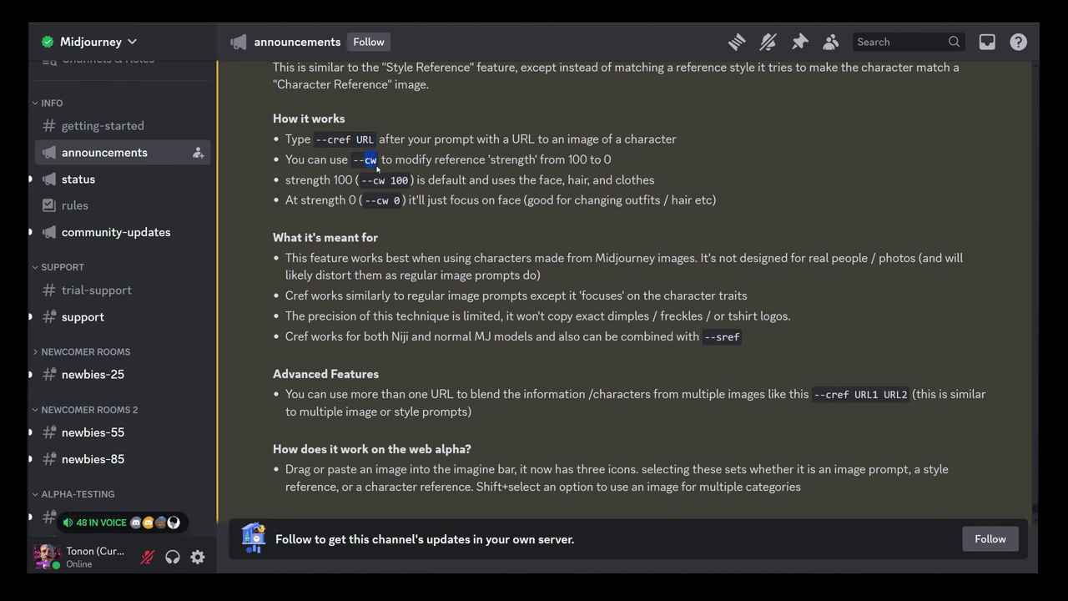
pyautogui.click(394, 159)
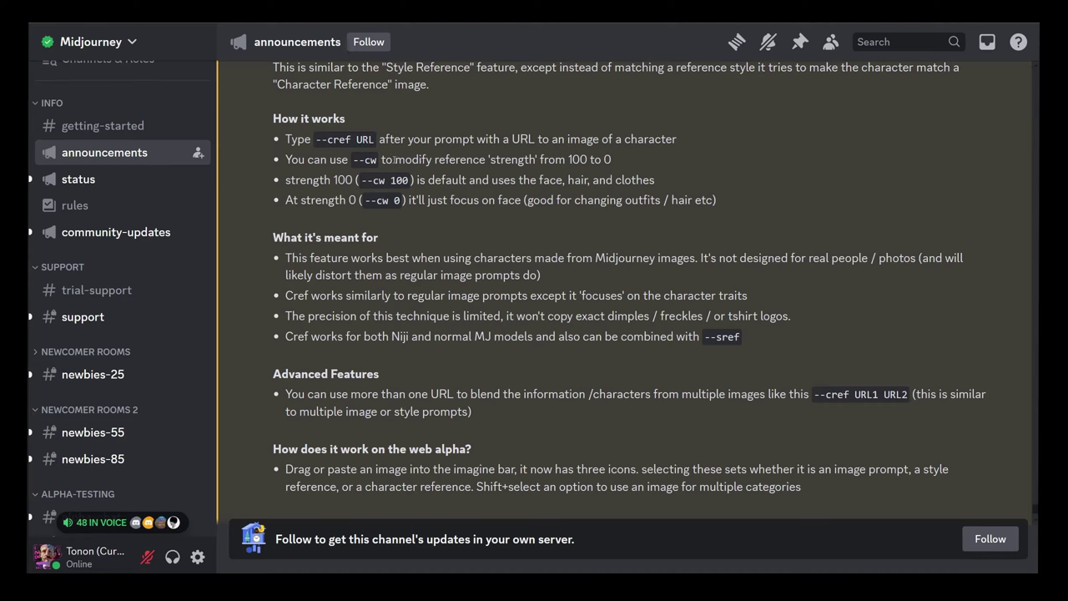
# Step: Review the reference strength range from 100 to 0 and the descriptions of --cw 100 and --cw 0
pyautogui.moveTo(571, 160); pyautogui.dragTo(587, 159)
pyautogui.click(609, 158)
pyautogui.moveTo(588, 159)
pyautogui.mouseDown()
pyautogui.moveTo(570, 159)
pyautogui.moveTo(603, 159)
pyautogui.mouseUp()
pyautogui.moveTo(539, 179); pyautogui.dragTo(675, 178)
pyautogui.click(674, 178)
pyautogui.moveTo(528, 179); pyautogui.dragTo(676, 178)
pyautogui.click(411, 200)
pyautogui.moveTo(527, 200); pyautogui.dragTo(729, 201)
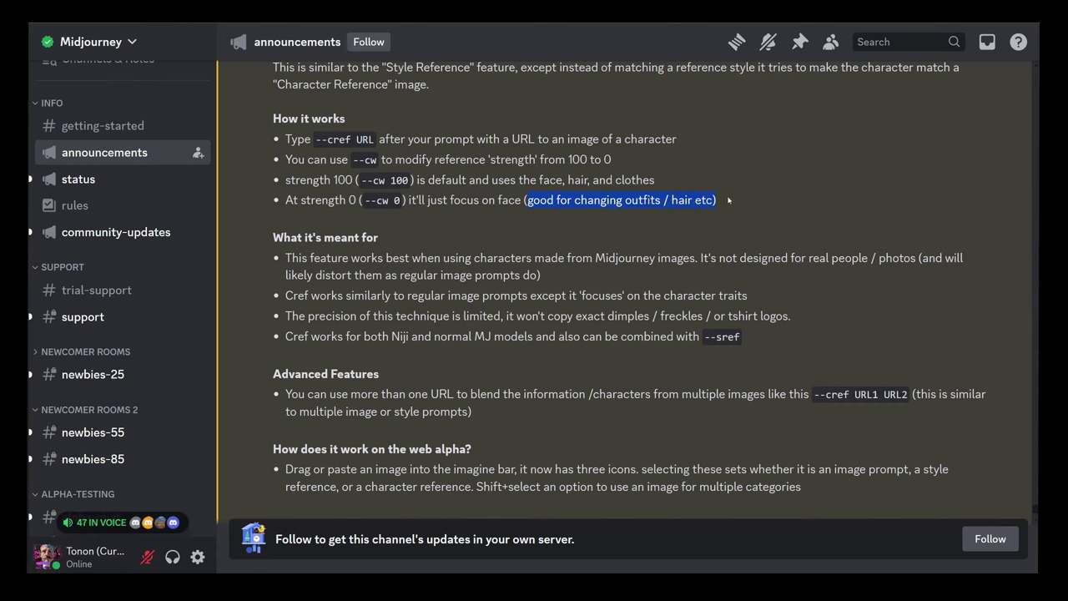
pyautogui.click(431, 200)
# Step: Read the "What it's meant for" notes about real people, photos and the focus on character traits
pyautogui.scroll(-3, 374, 235)
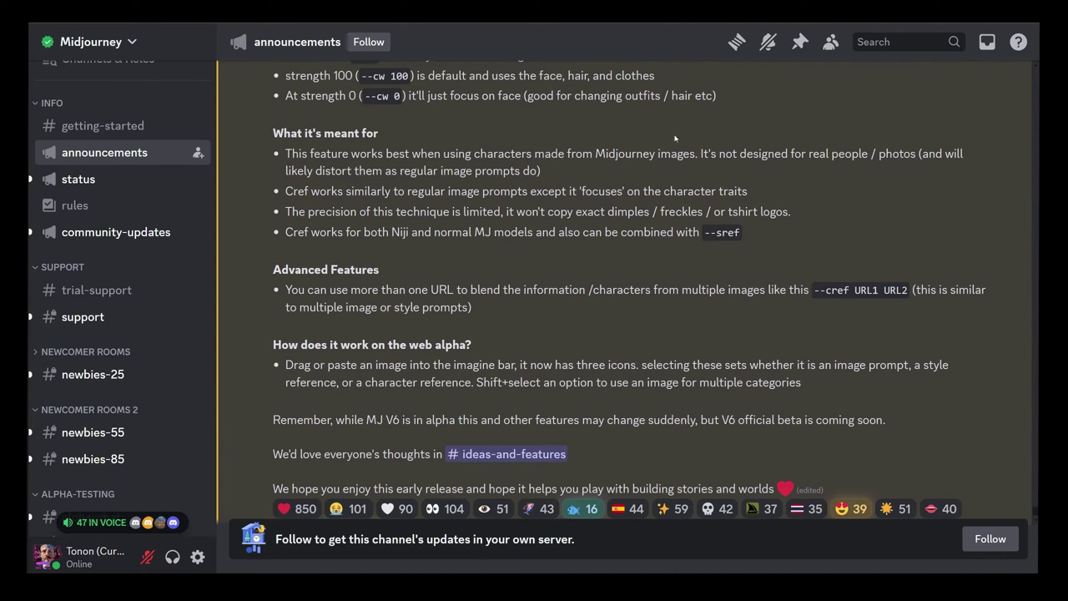
pyautogui.moveTo(704, 155); pyautogui.dragTo(918, 155)
pyautogui.click(864, 155)
pyautogui.moveTo(286, 191); pyautogui.dragTo(750, 192)
pyautogui.click(749, 192)
pyautogui.moveTo(582, 191); pyautogui.dragTo(766, 194)
pyautogui.click(746, 192)
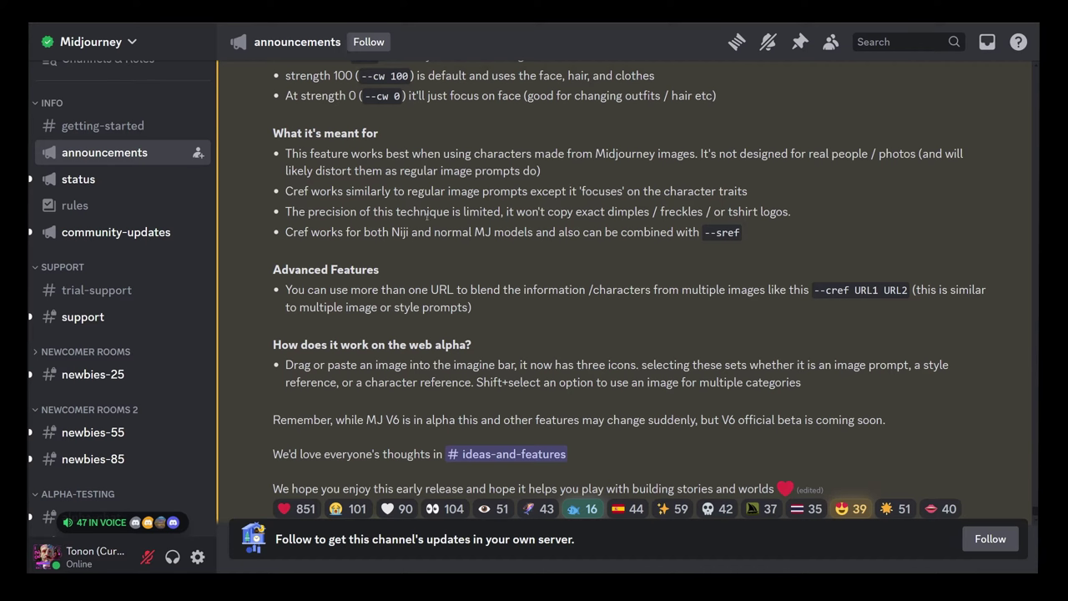
# Step: Read the notes on the technique's precision, Niji and normal model support, and combining it with --sref
pyautogui.moveTo(308, 211); pyautogui.dragTo(502, 211)
pyautogui.click(502, 211)
pyautogui.moveTo(541, 212); pyautogui.dragTo(793, 215)
pyautogui.click(769, 212)
pyautogui.moveTo(284, 231); pyautogui.dragTo(427, 231)
pyautogui.click(391, 231)
pyautogui.doubleClick(718, 233)
pyautogui.click(745, 236)
# Step: Read the "Advanced Features" section about blending several characters with --cref URL1 URL2
pyautogui.scroll(4, 553, 232)
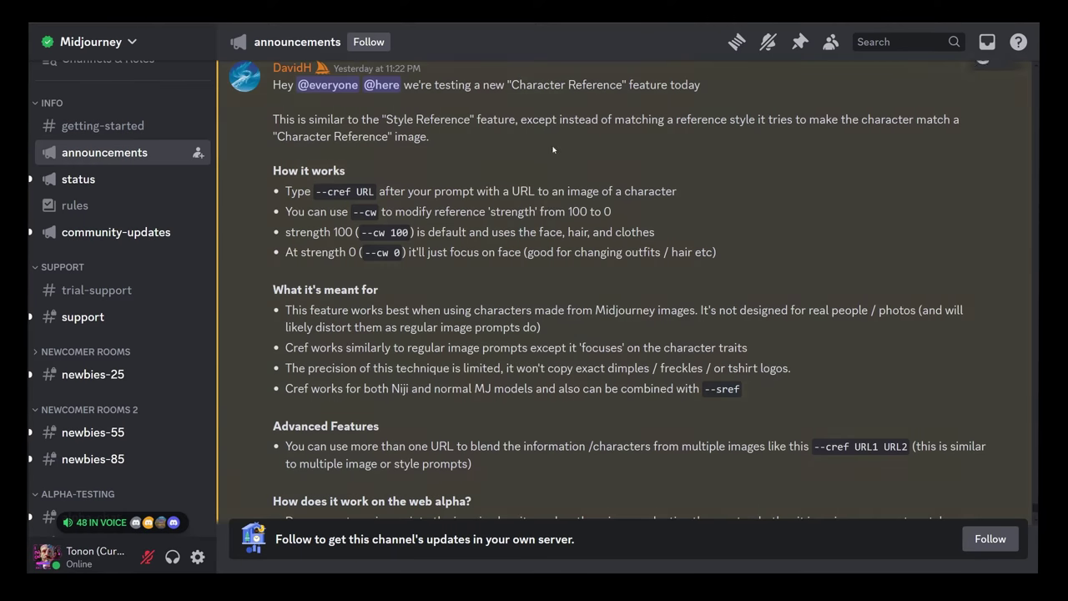
pyautogui.scroll(-5, 553, 167)
pyautogui.moveTo(430, 247); pyautogui.dragTo(729, 247)
pyautogui.moveTo(814, 247); pyautogui.dragTo(907, 247)
pyautogui.click(955, 241)
pyautogui.click(536, 268)
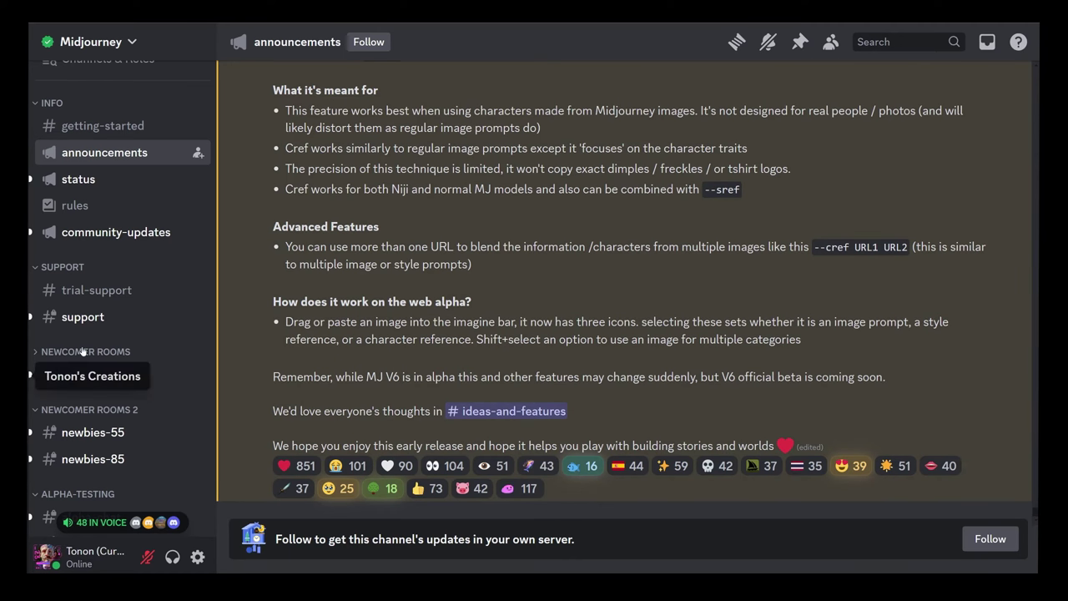
# Step: Switch to the personal creations server's concepts channel and view the European bird images and the small bird prompt's reference
pyautogui.click(30, 377)
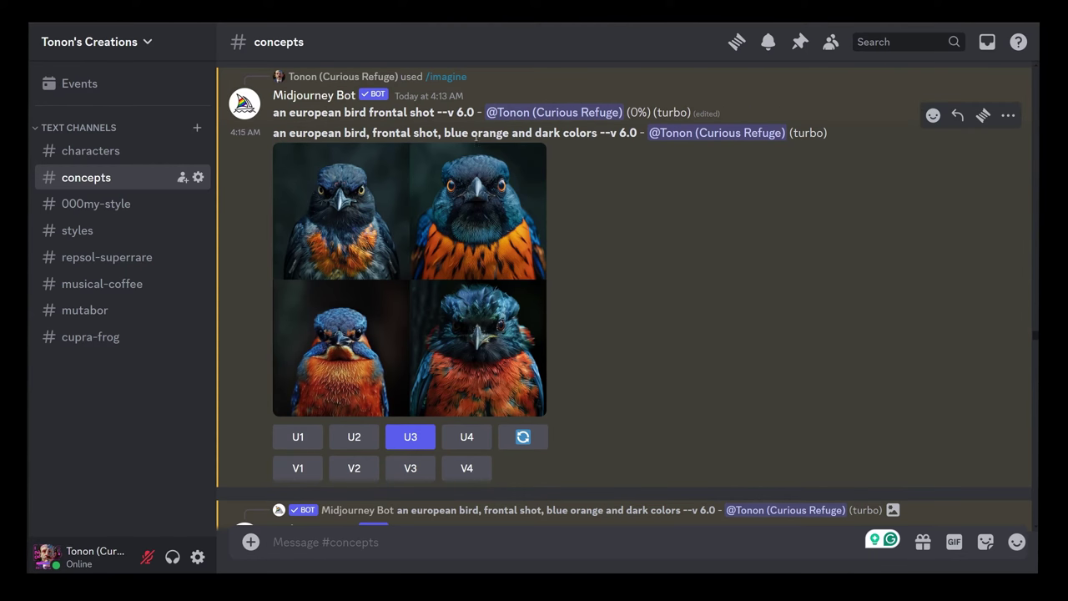
pyautogui.scroll(-5, 600, 161)
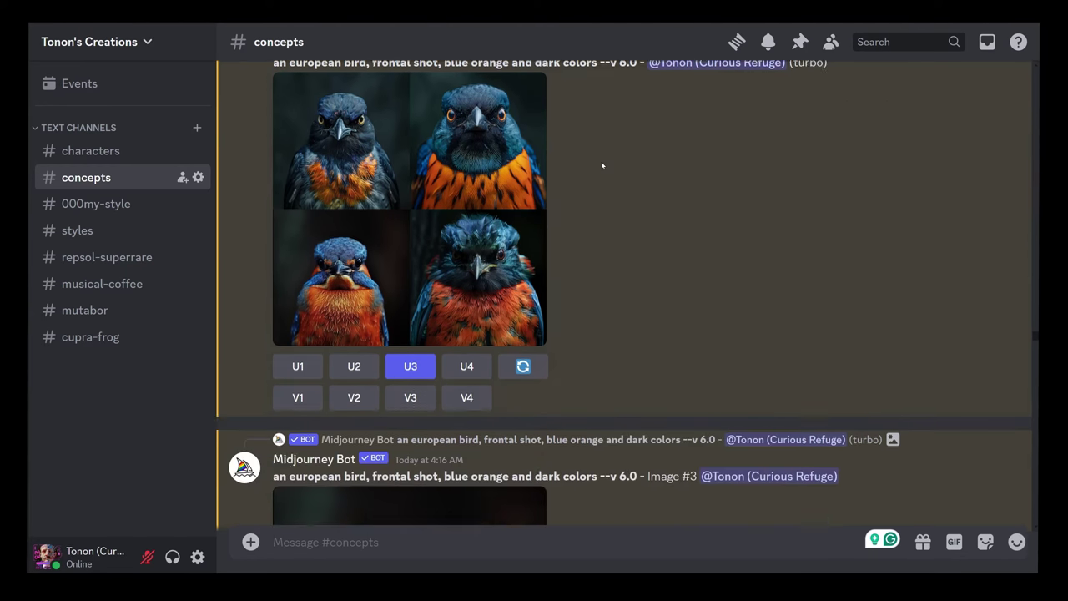
pyautogui.scroll(-3, 627, 120)
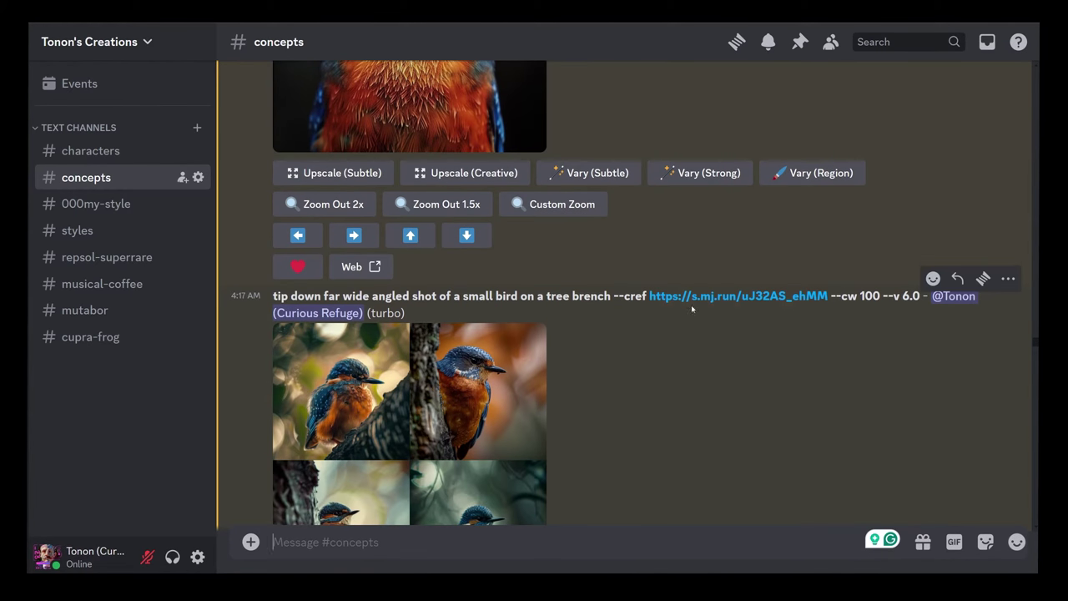
pyautogui.scroll(1, 693, 308)
pyautogui.click(690, 402)
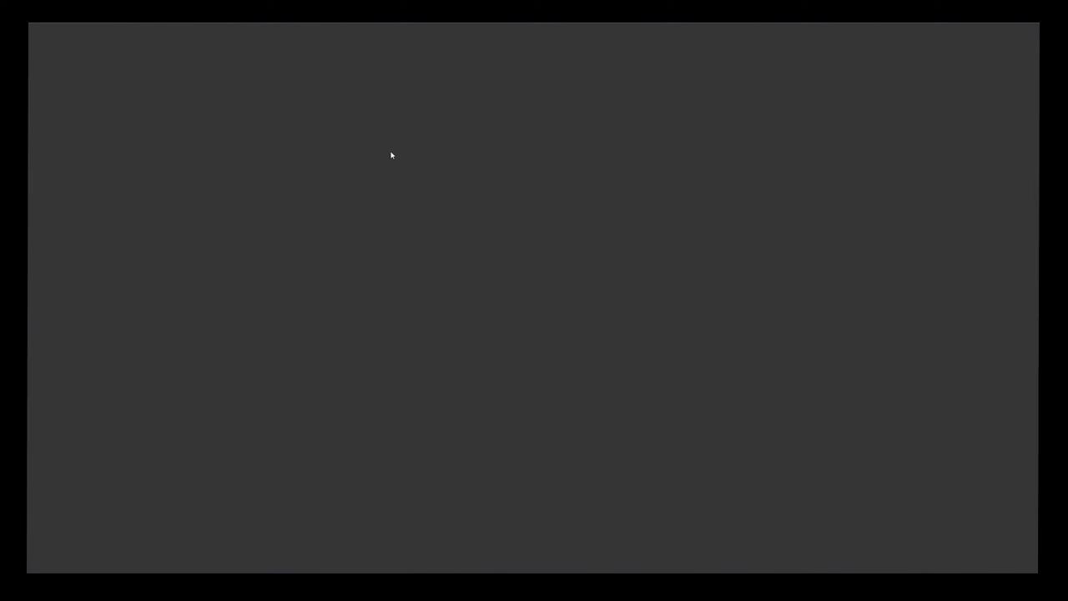
pyautogui.press('Escape')
# Step: Examine the --cw 100 setting in the small bird prompt and compare its image grid with the upscaled bird
pyautogui.scroll(-3, 726, 208)
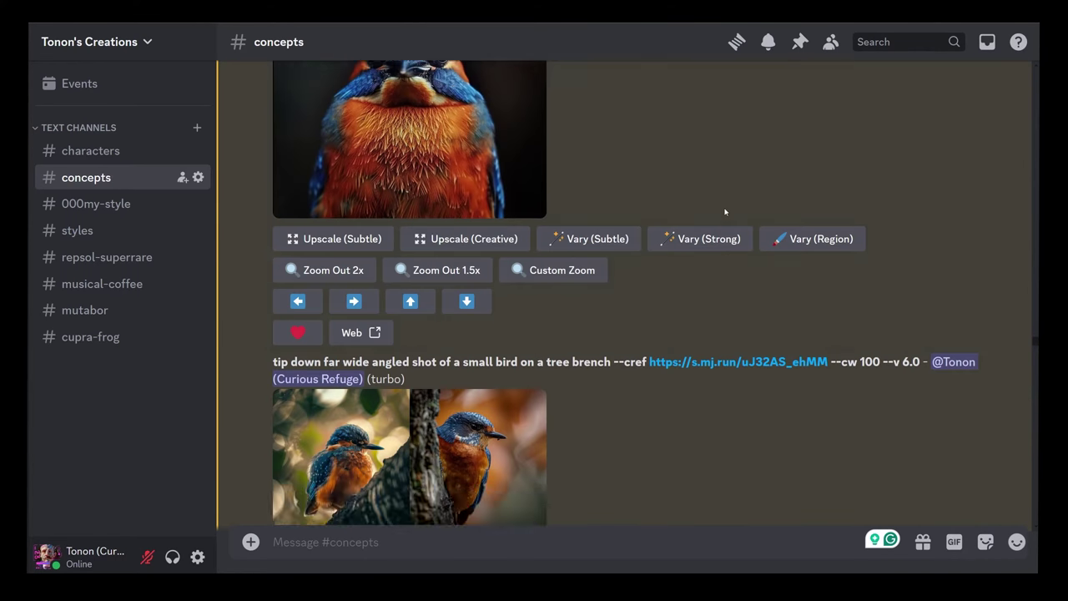
pyautogui.moveTo(832, 192); pyautogui.dragTo(860, 192)
pyautogui.click(836, 233)
pyautogui.scroll(3, 631, 289)
pyautogui.scroll(-3, 634, 289)
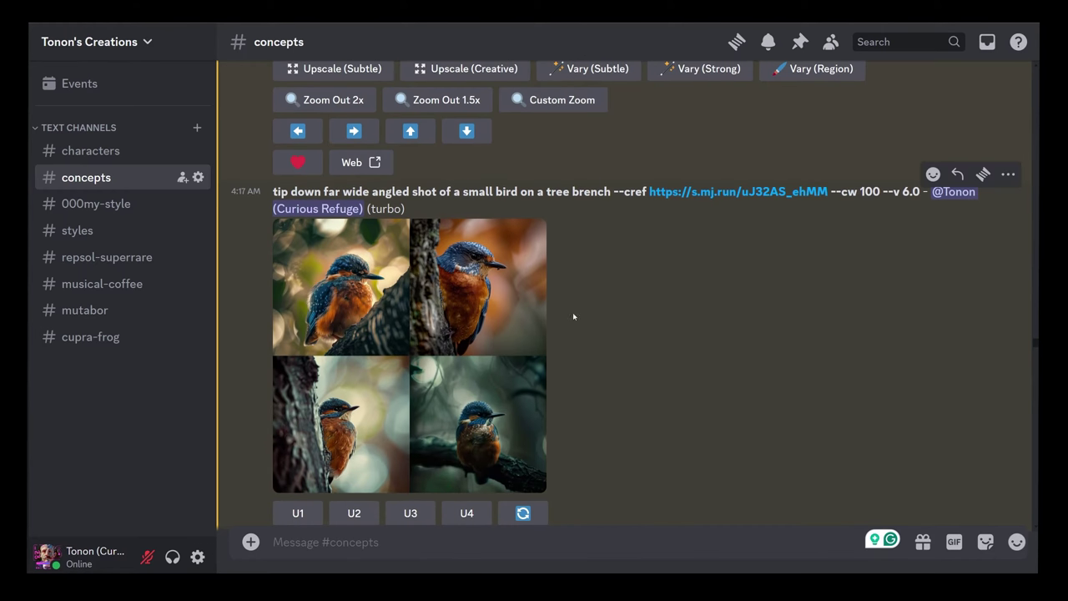
pyautogui.scroll(3, 668, 298)
pyautogui.scroll(-5, 651, 275)
pyautogui.scroll(3, 632, 254)
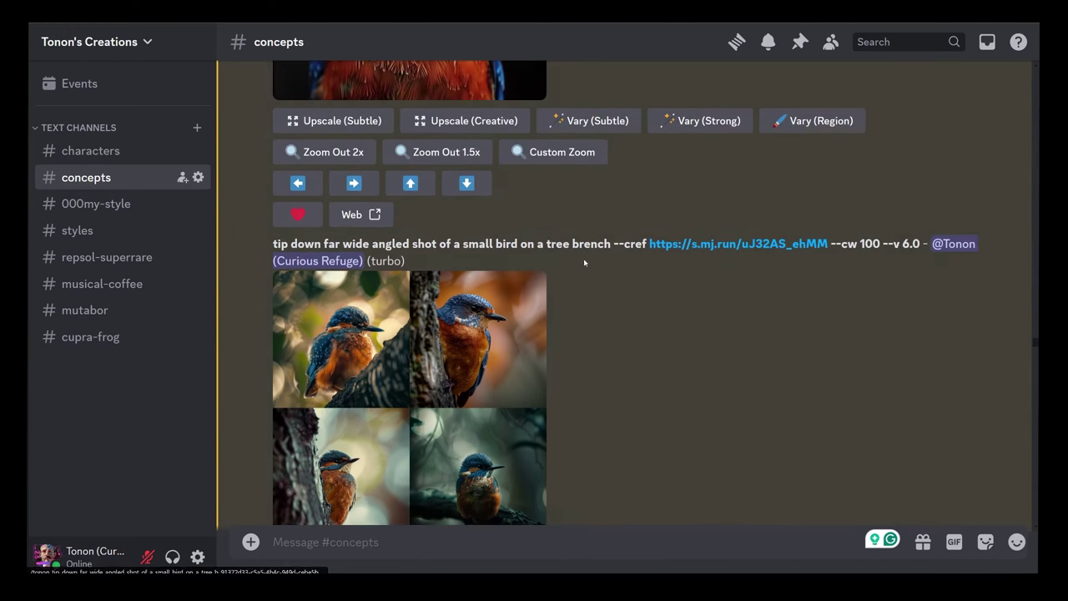
# Step: Read the "tip down far wide angled shot" prompt wording and check its four birds against the reference portrait
pyautogui.moveTo(274, 243); pyautogui.dragTo(592, 244)
pyautogui.click(604, 335)
pyautogui.scroll(-3, 603, 333)
pyautogui.scroll(2, 597, 317)
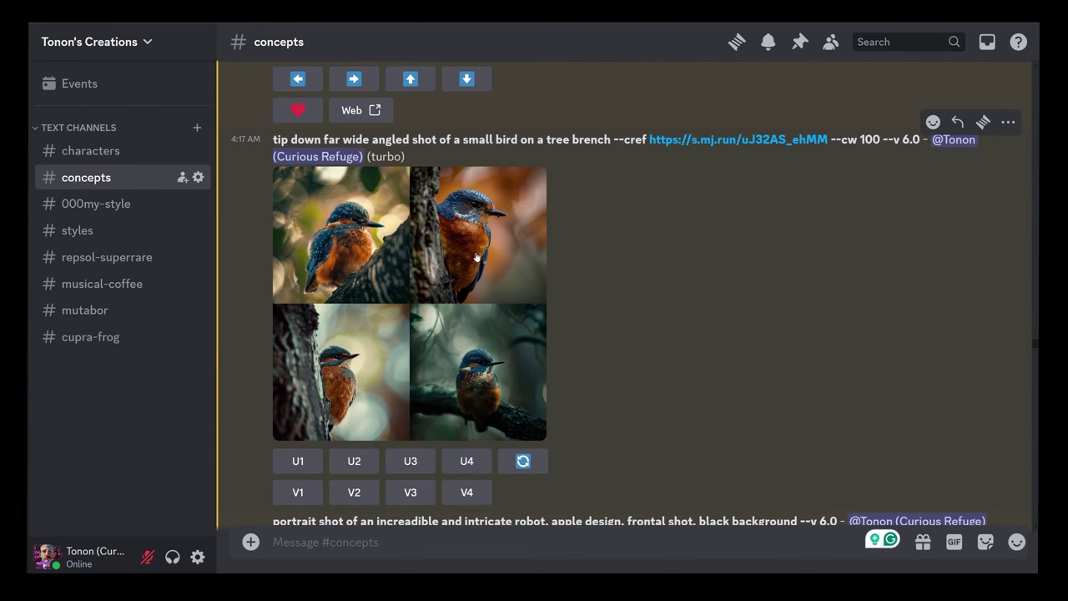
pyautogui.scroll(4, 634, 320)
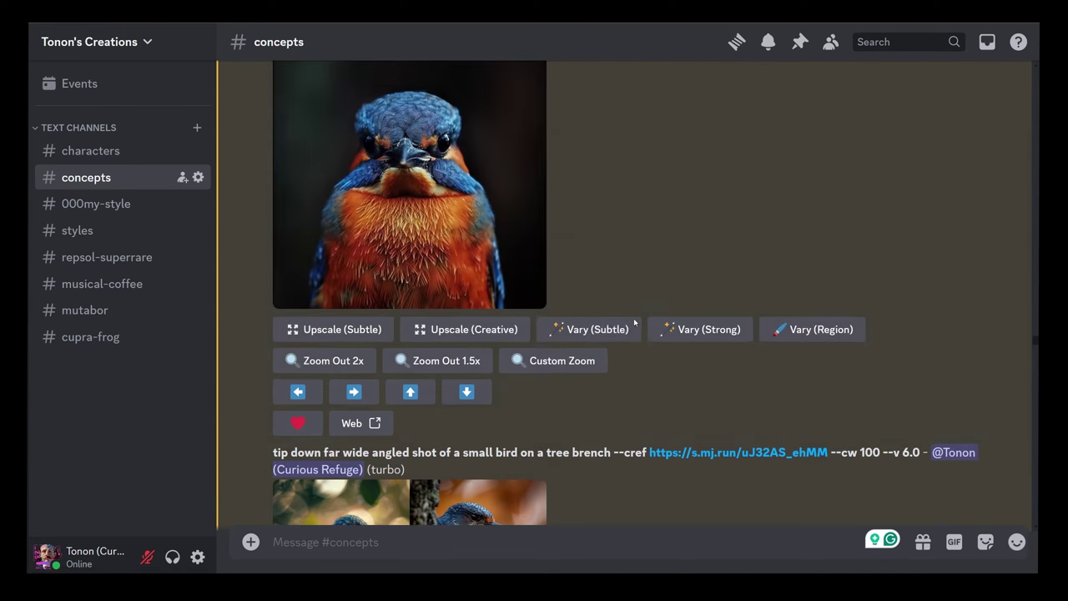
pyautogui.scroll(-5, 627, 215)
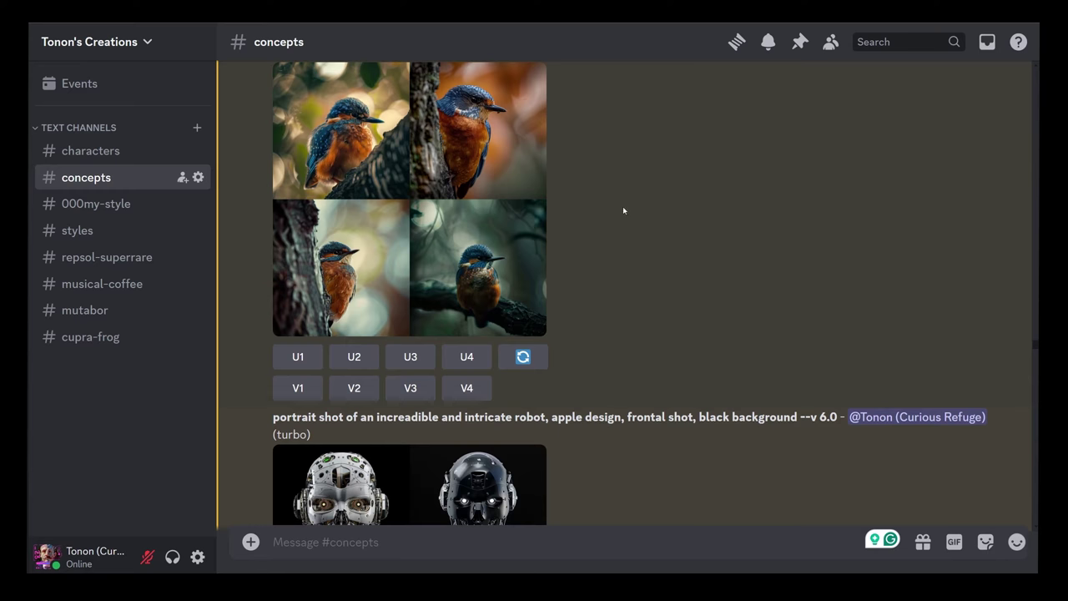
pyautogui.scroll(4, 619, 195)
pyautogui.scroll(-6, 620, 189)
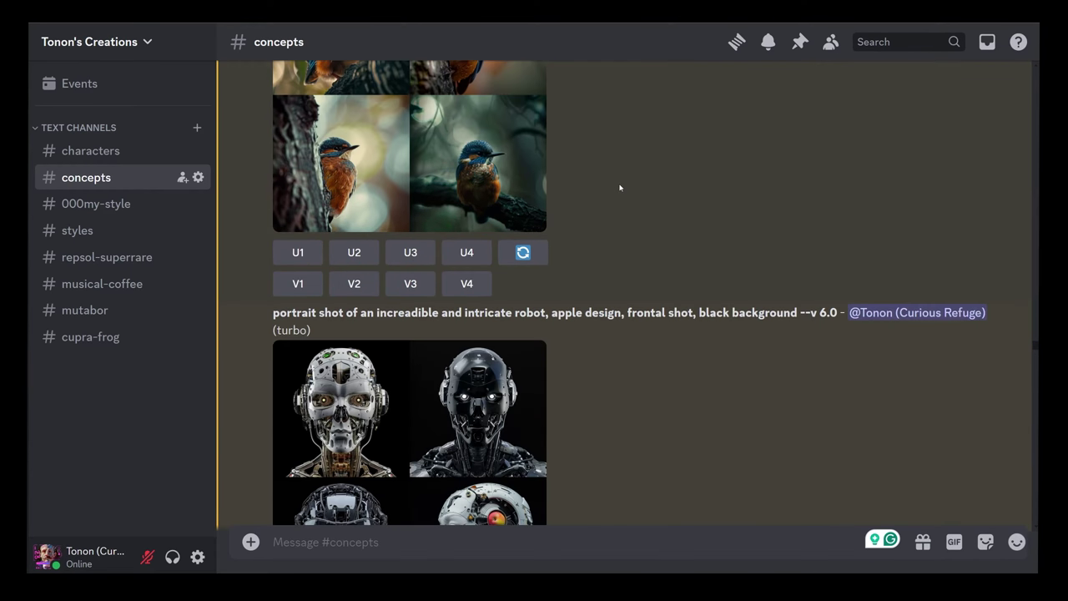
# Step: Examine the robot portrait and compare it with the low angle hero shot generated from it at --cw 100
pyautogui.scroll(-3, 619, 187)
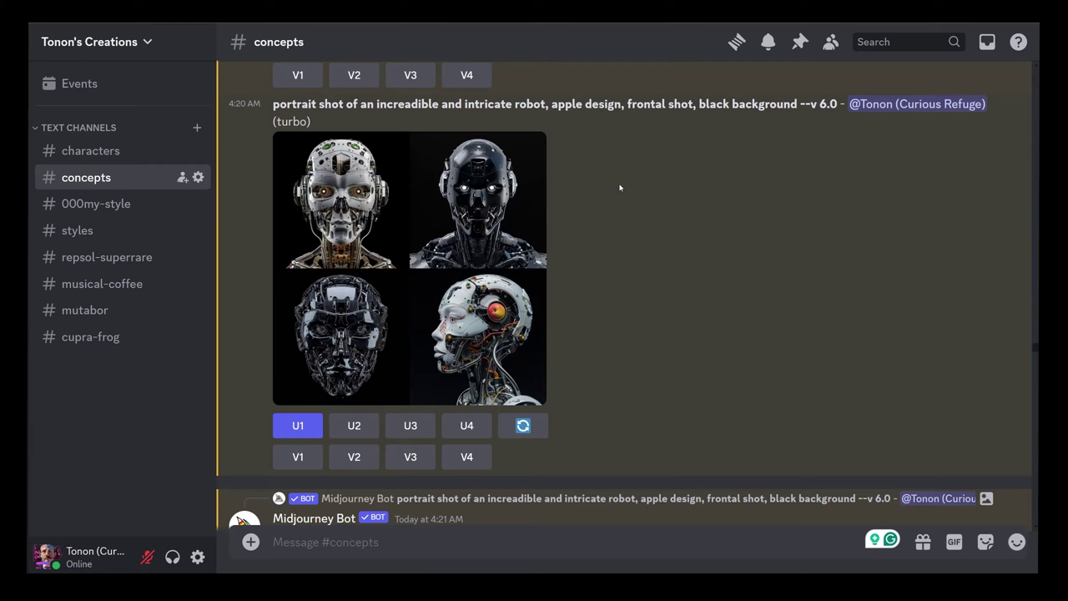
pyautogui.scroll(-6, 654, 245)
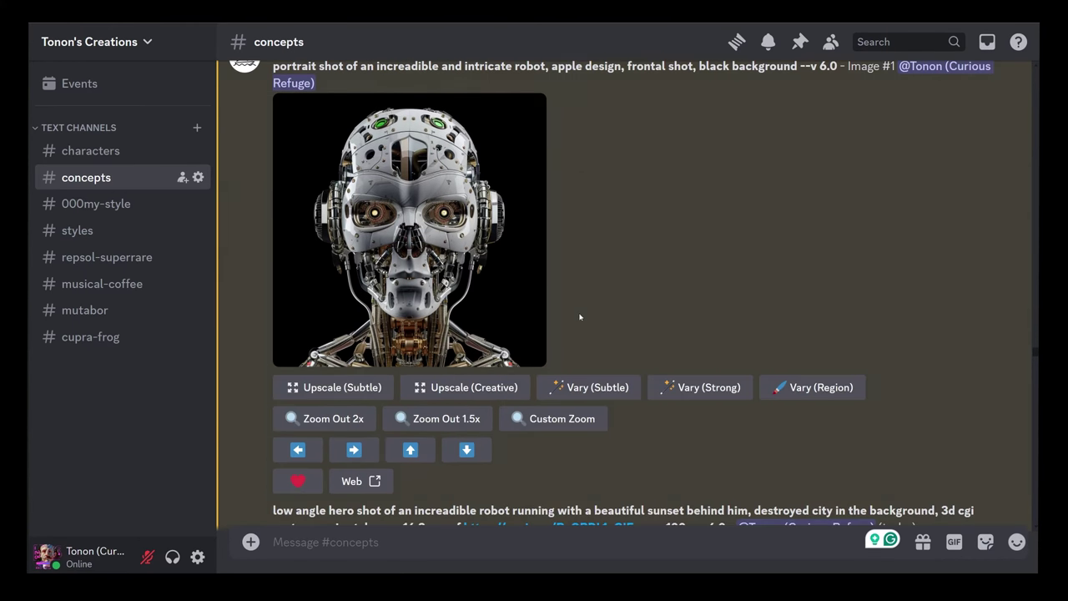
pyautogui.scroll(-3, 580, 315)
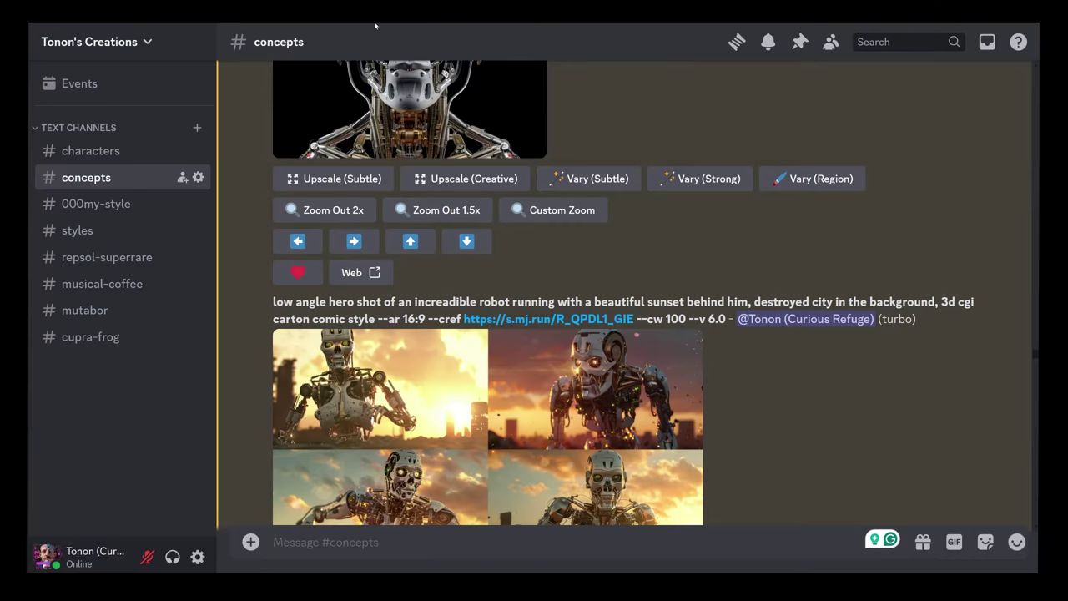
pyautogui.scroll(-3, 539, 175)
pyautogui.scroll(5, 539, 175)
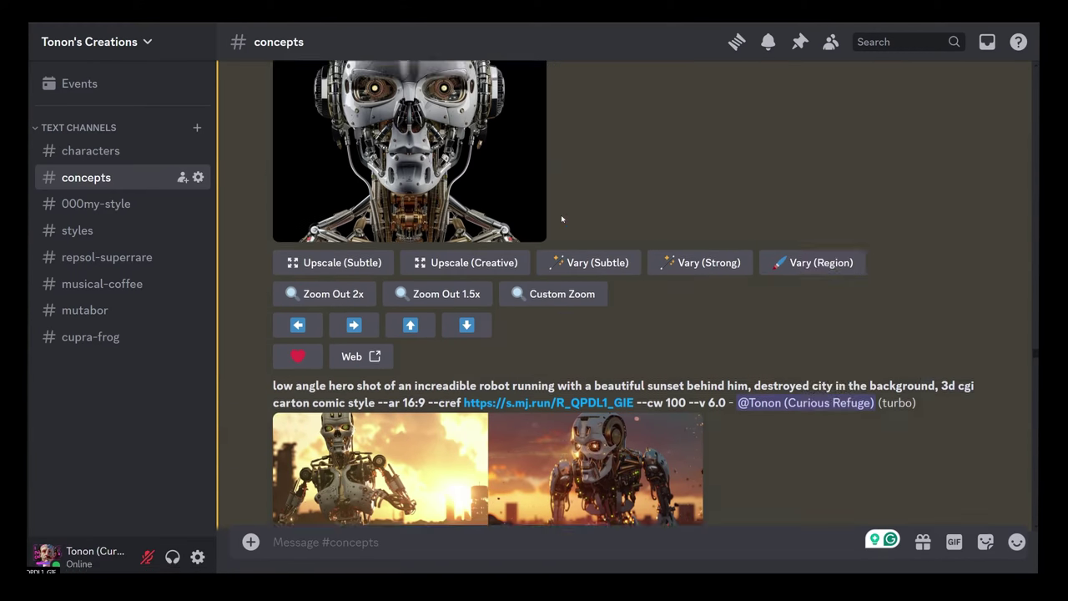
pyautogui.scroll(-4, 523, 235)
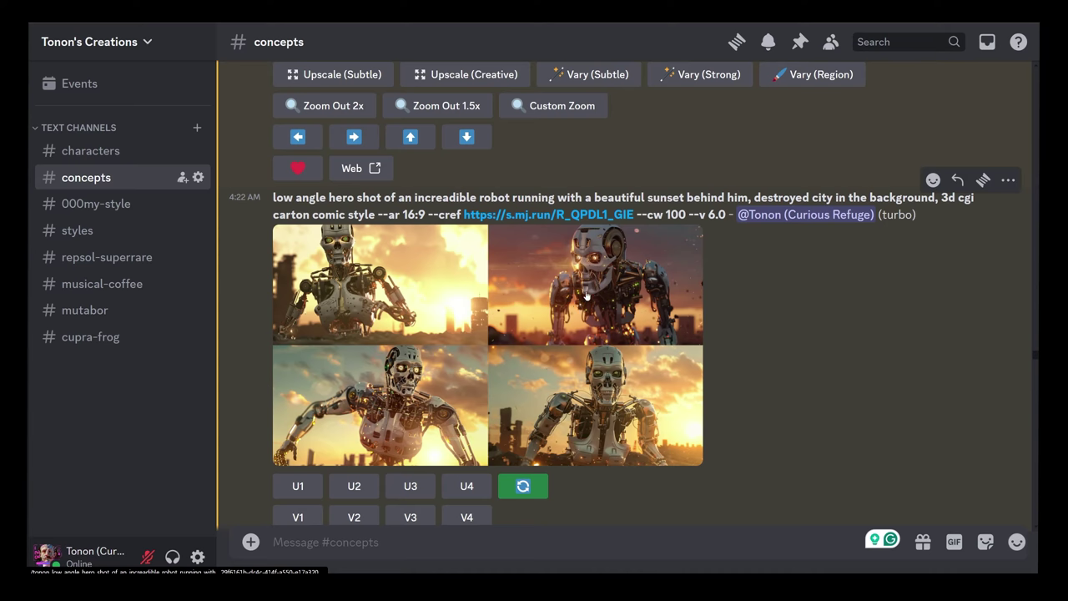
pyautogui.scroll(4, 553, 137)
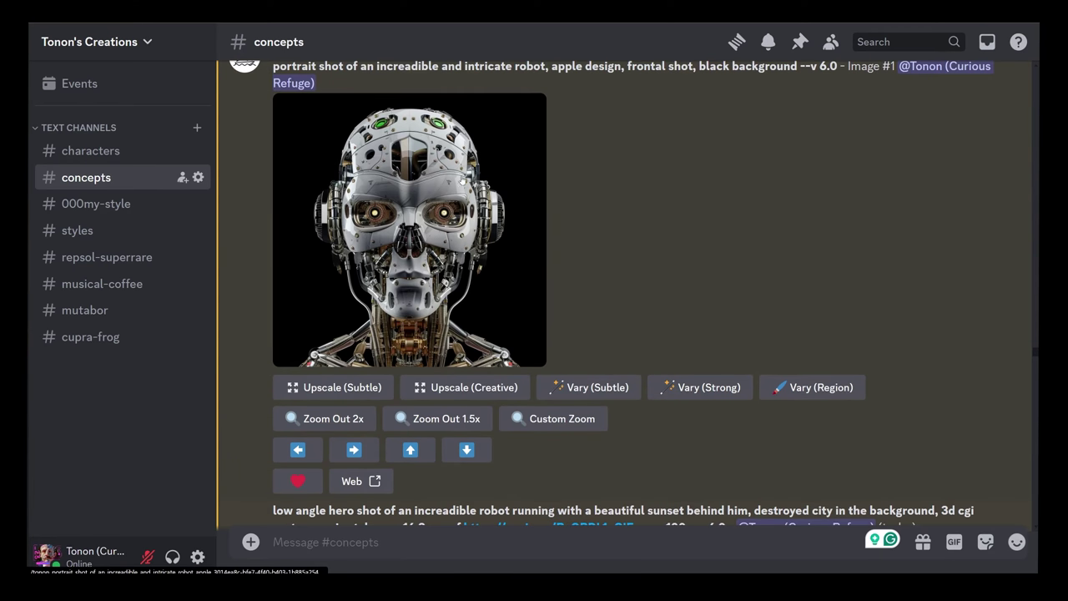
pyautogui.scroll(-5, 415, 163)
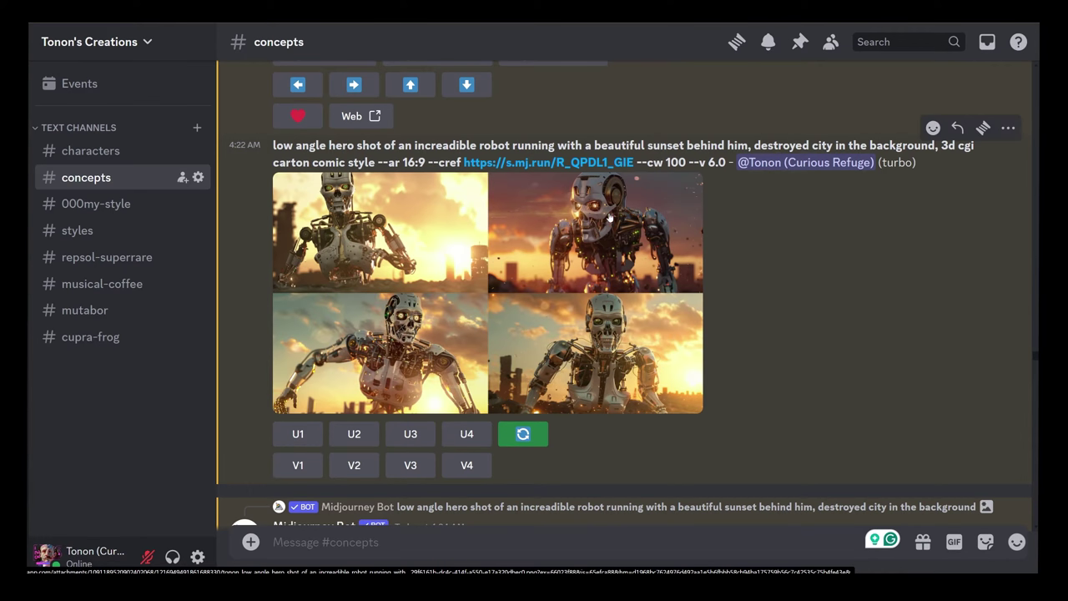
# Step: Examine the manga comic version of the running robot and compare it with the original robot portrait
pyautogui.scroll(-3, 618, 212)
pyautogui.scroll(-2, 621, 206)
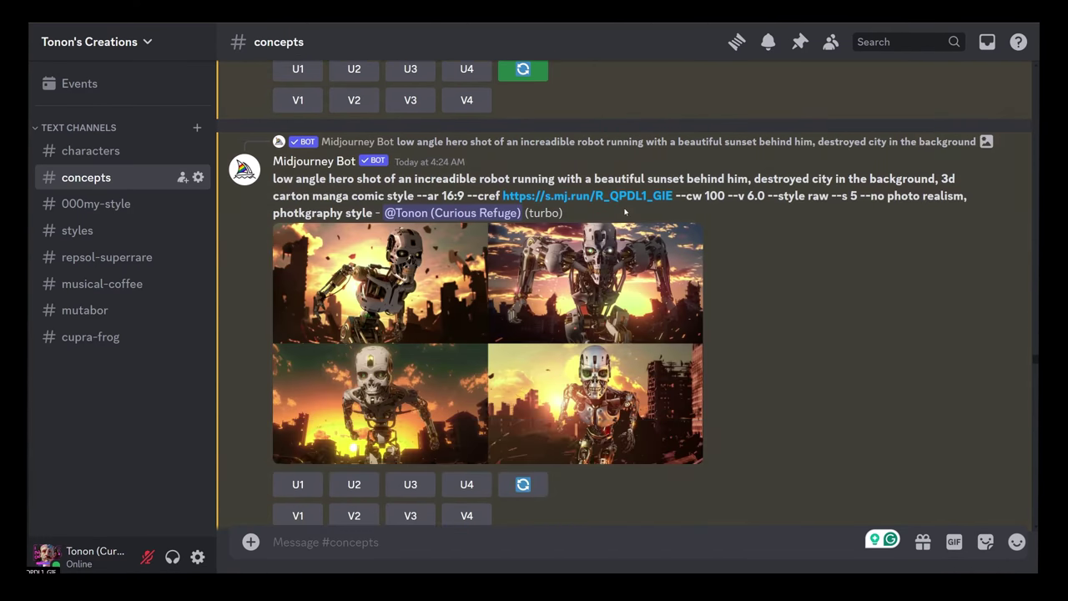
pyautogui.rightClick(462, 346)
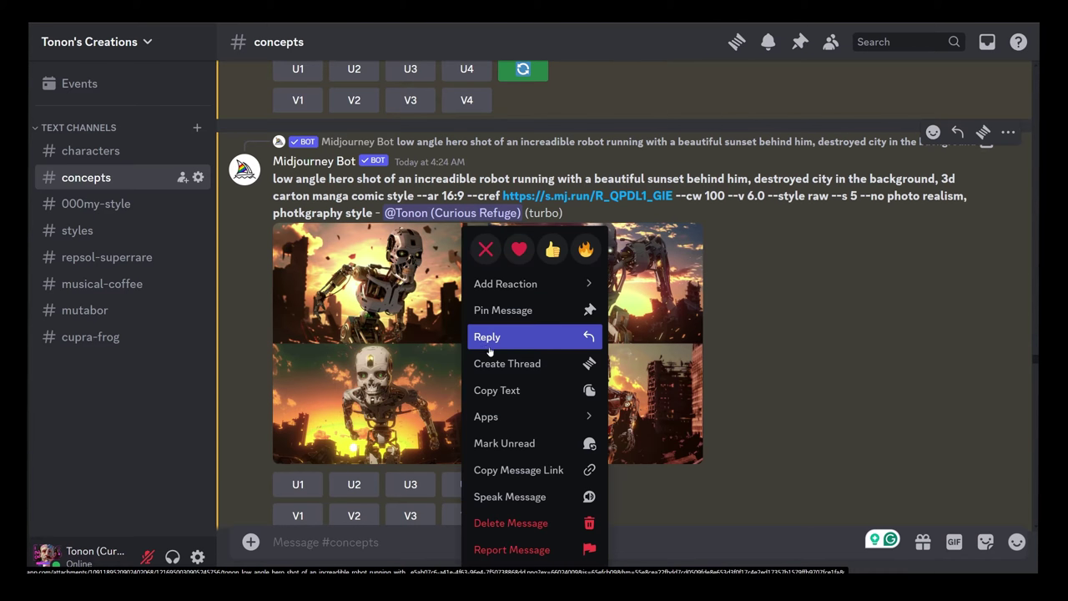
pyautogui.click(763, 312)
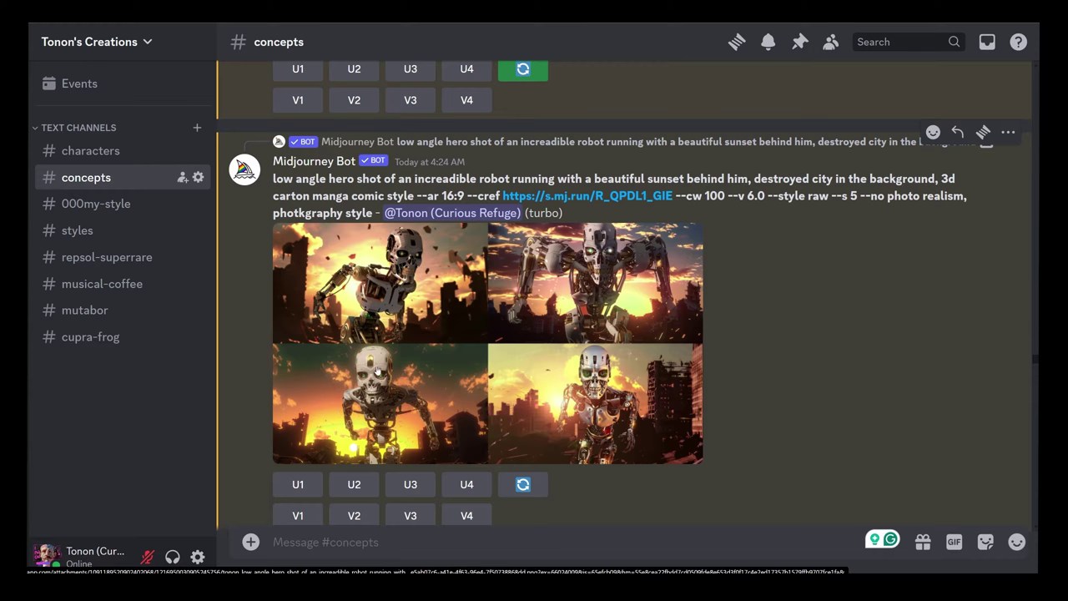
pyautogui.scroll(10, 393, 288)
pyautogui.scroll(-10, 387, 104)
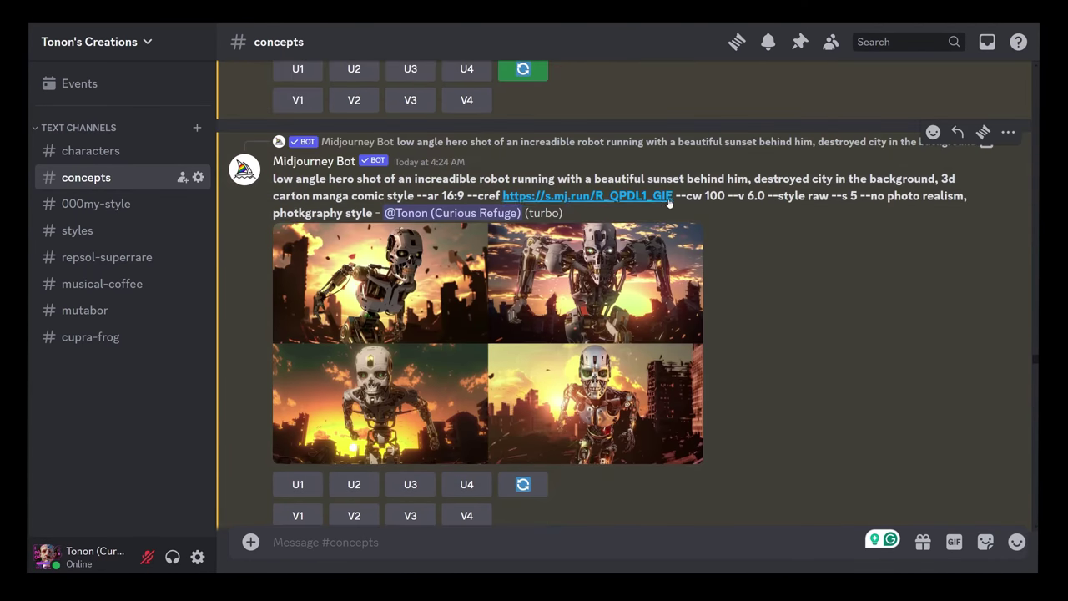
# Step: Highlight the --style raw --s 5 parameters in the manga comic robot prompt
pyautogui.moveTo(768, 195); pyautogui.dragTo(857, 197)
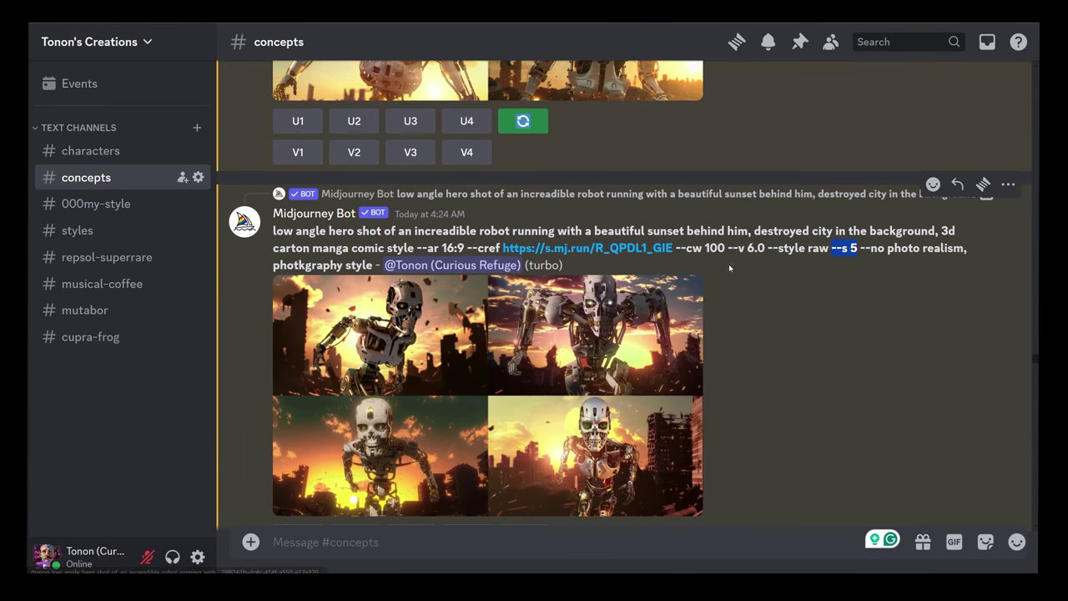
pyautogui.click(773, 246)
pyautogui.moveTo(768, 247); pyautogui.dragTo(857, 248)
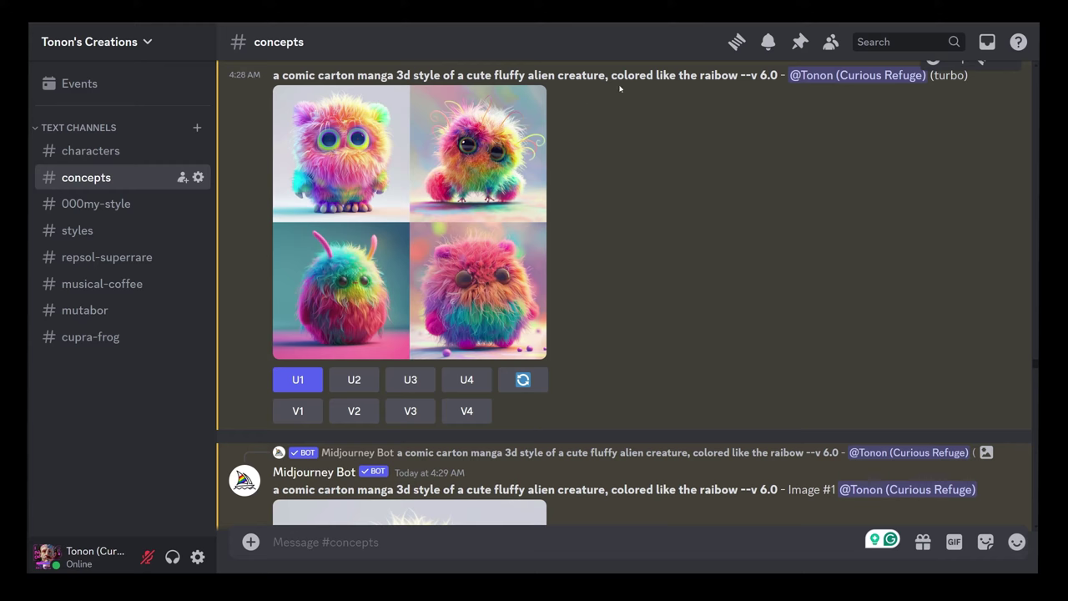
# Step: Examine the cute fluffy alien creature, its --cref prompt and the resulting night alien forest images
pyautogui.scroll(-10, 660, 119)
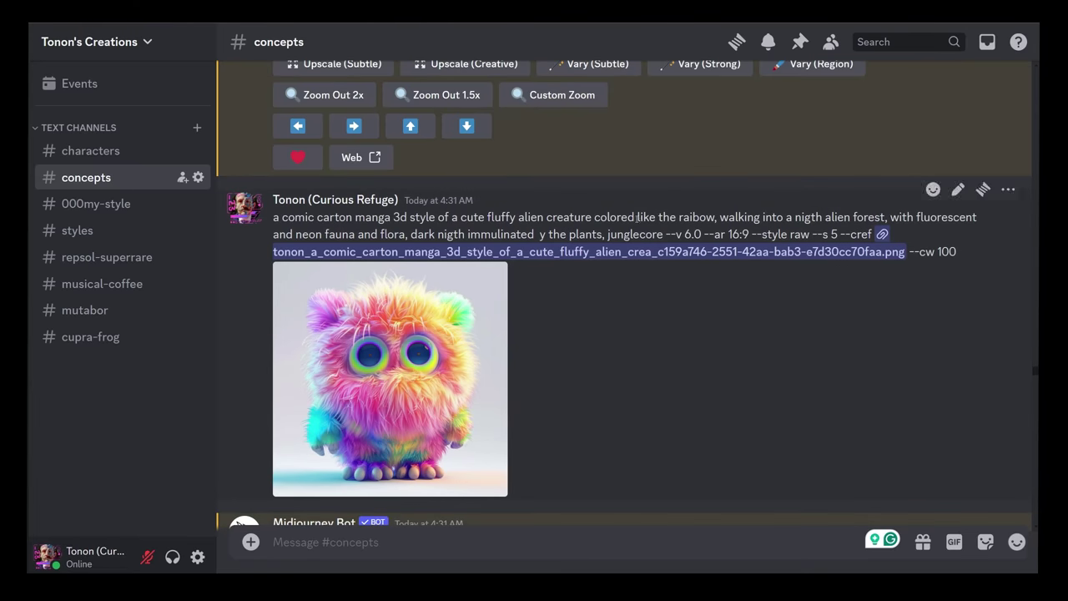
pyautogui.scroll(-5, 594, 384)
pyautogui.scroll(-2, 600, 384)
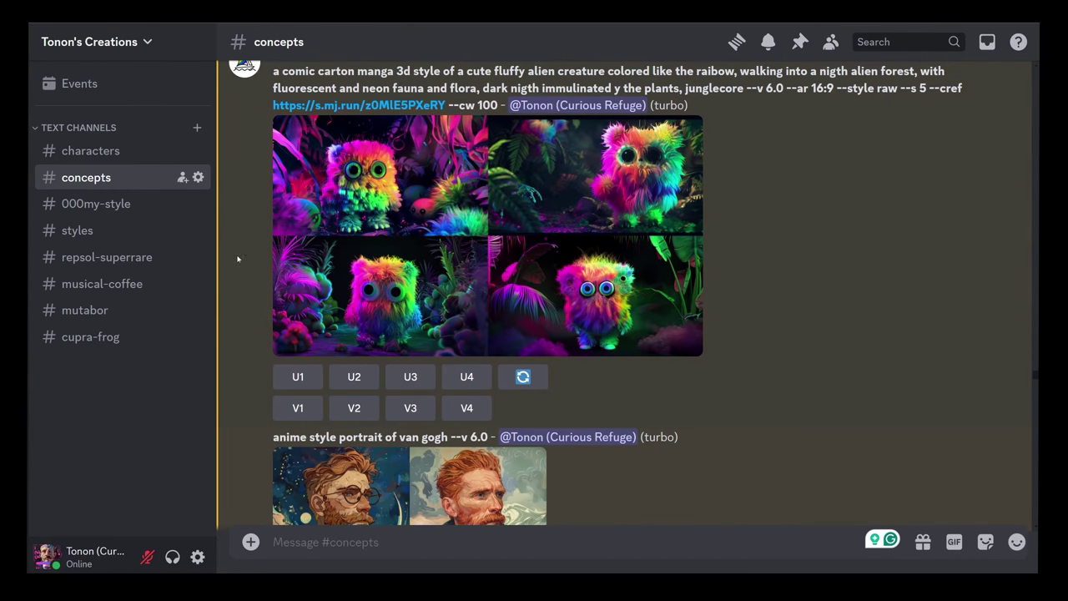
# Step: Compare the rainbow fluffy alien reference image with the four night alien forest images generated from it at --cw 100
pyautogui.scroll(1, 806, 255)
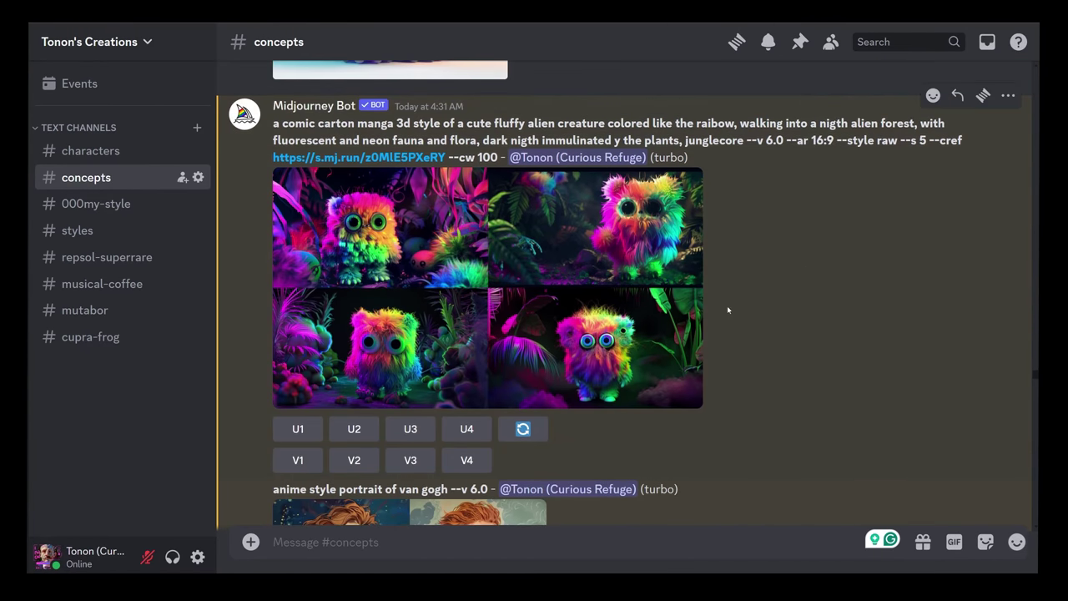
pyautogui.scroll(4, 726, 309)
pyautogui.scroll(-5, 598, 265)
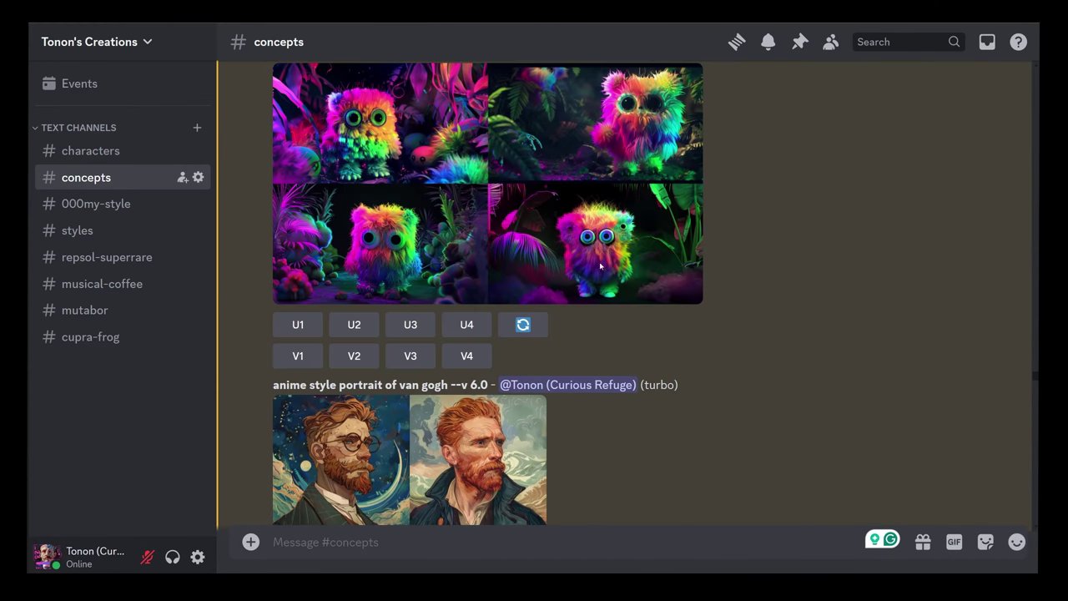
pyautogui.scroll(5, 807, 292)
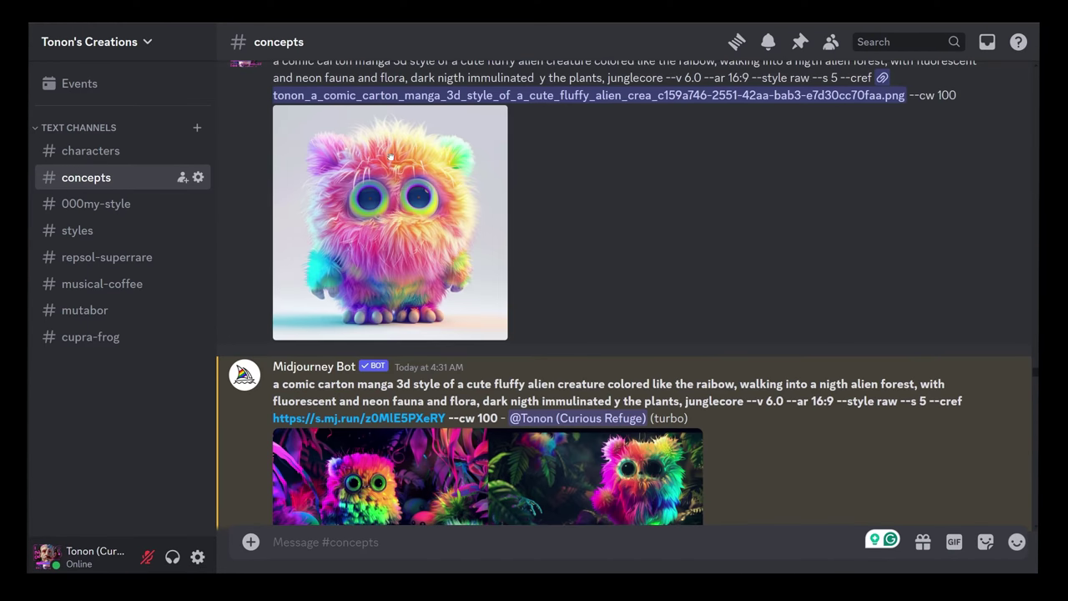
pyautogui.scroll(-3, 465, 266)
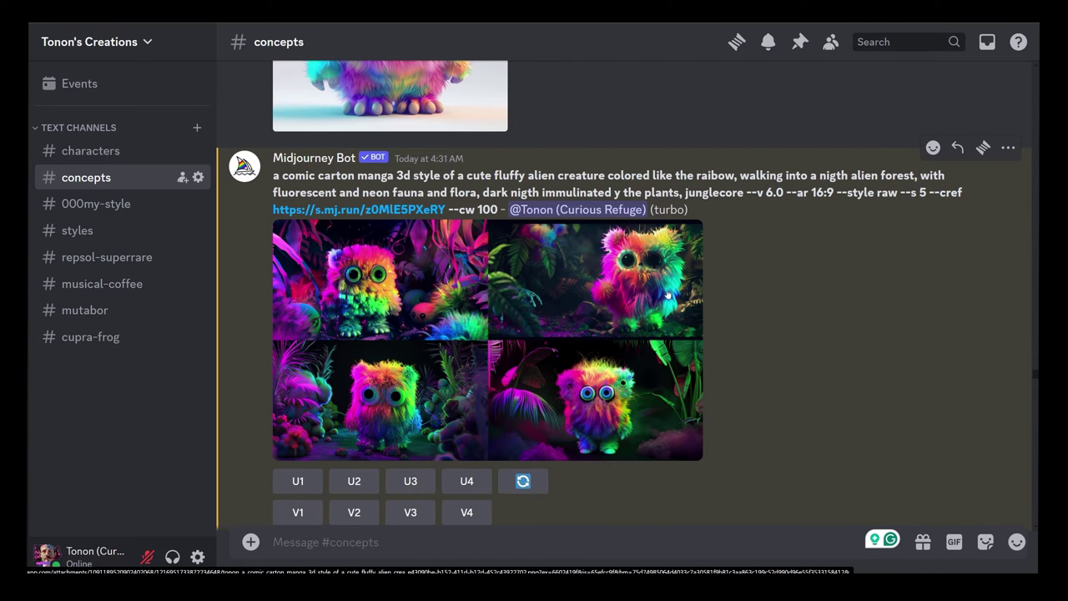
pyautogui.scroll(3, 623, 424)
pyautogui.scroll(-2, 413, 367)
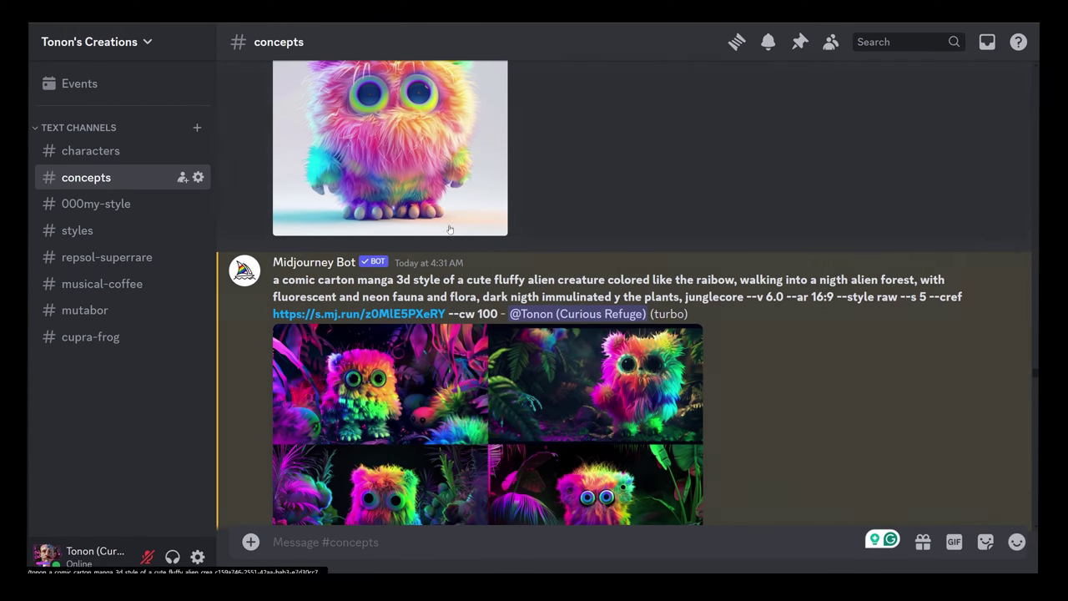
pyautogui.scroll(-3, 423, 293)
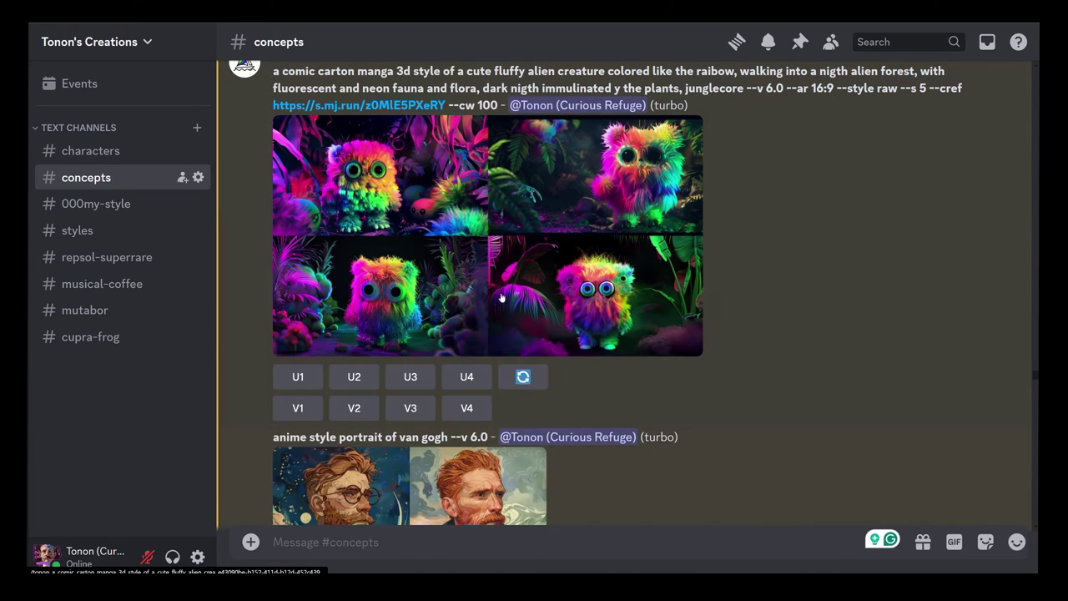
# Step: Examine the curly-haired man's portrait grid and upscaled Image #3, highlighting "anime style portrait" in its prompt
pyautogui.scroll(-8, 767, 208)
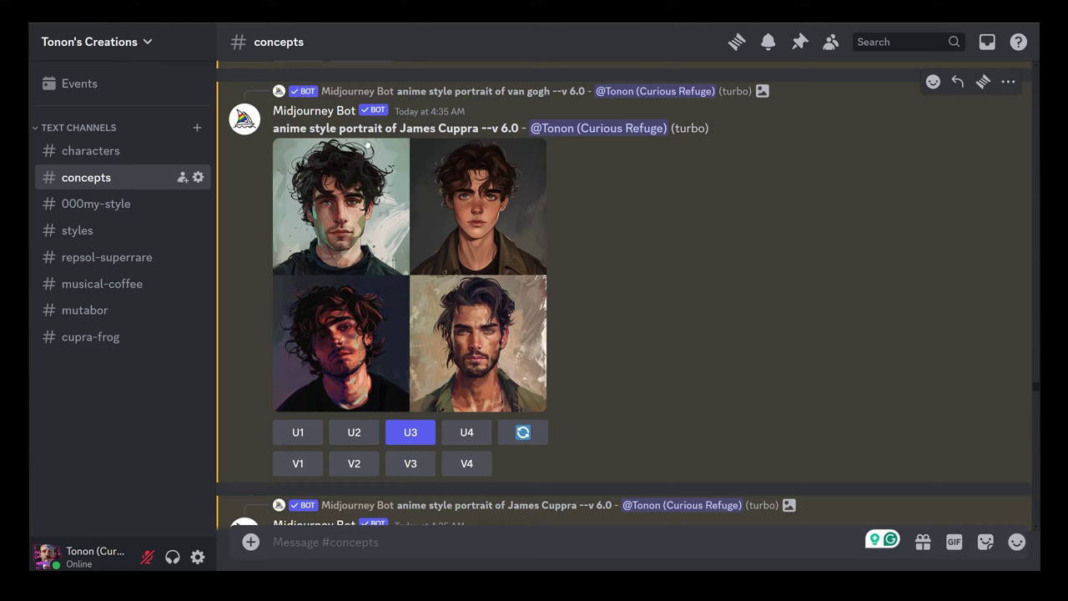
pyautogui.scroll(-4, 709, 225)
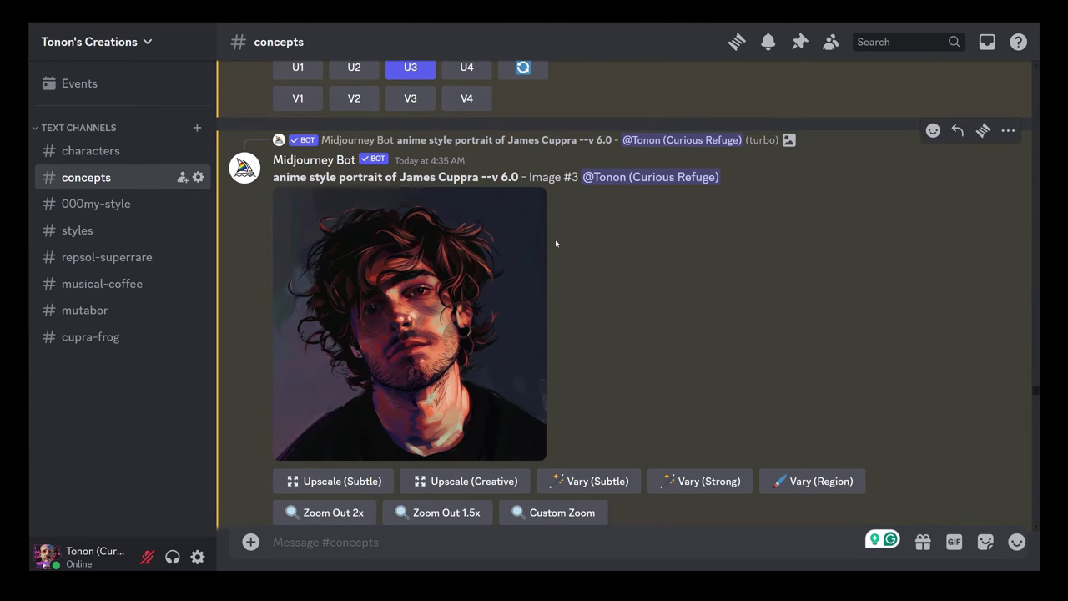
pyautogui.scroll(-3, 575, 241)
pyautogui.scroll(-2, 664, 168)
pyautogui.scroll(4, 602, 161)
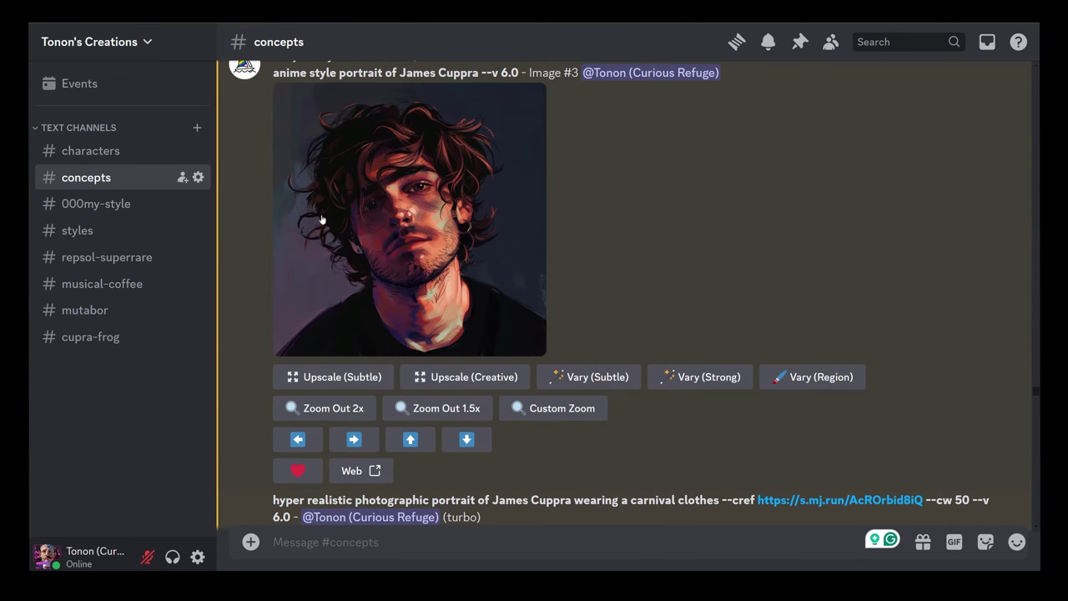
pyautogui.scroll(1, 370, 246)
pyautogui.moveTo(273, 125); pyautogui.dragTo(384, 127)
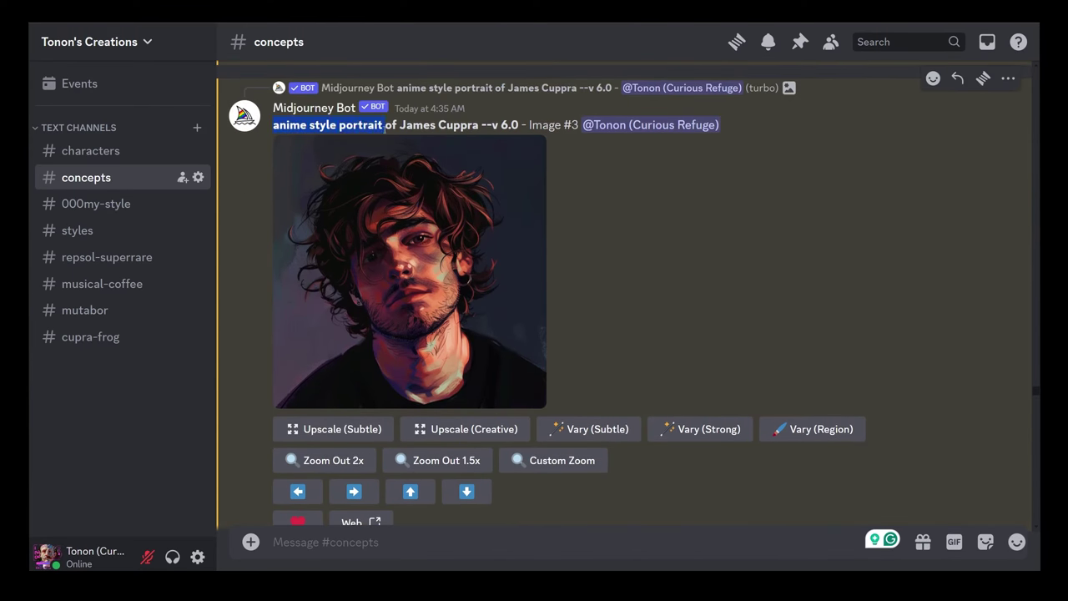
# Step: Examine the carnival clothes portraits against the anime original, highlighting the --cw value 50 and "hyper realistic photographic" in the prompt
pyautogui.scroll(-1, 671, 217)
pyautogui.scroll(-3, 670, 217)
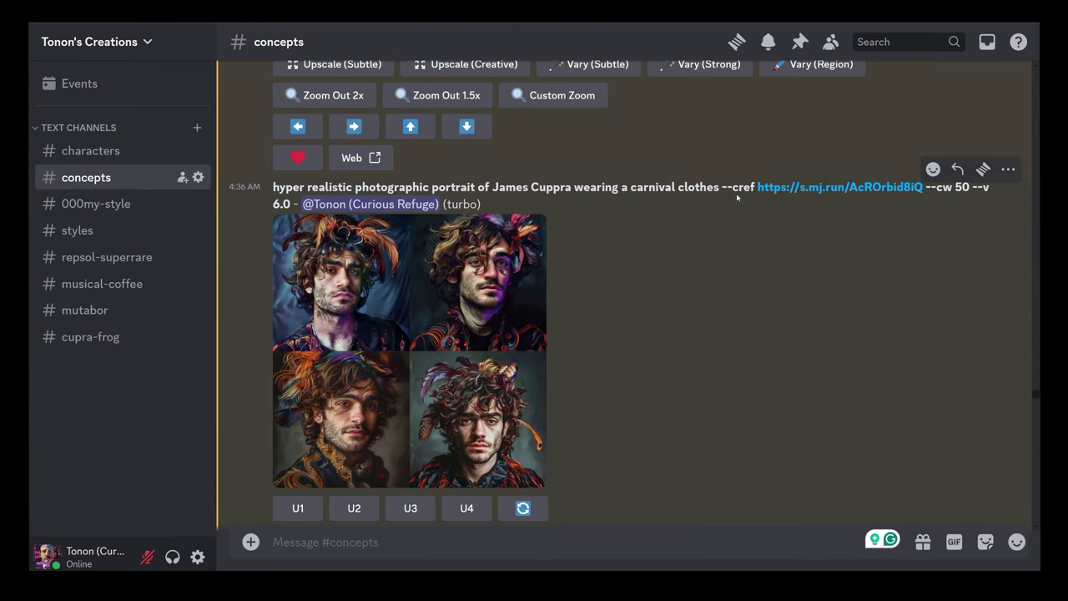
pyautogui.doubleClick(961, 187)
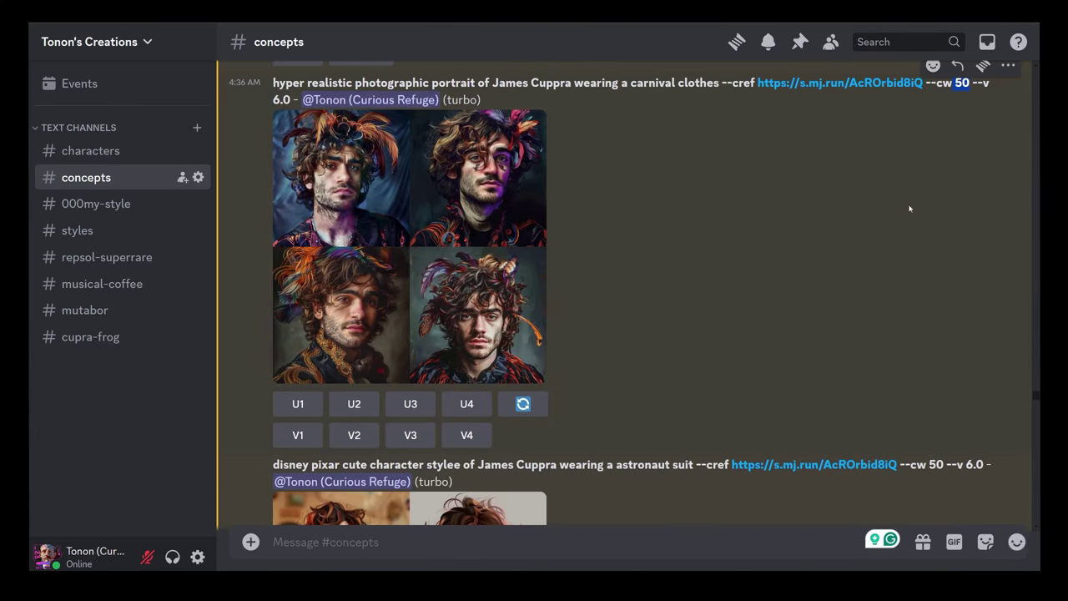
pyautogui.scroll(1, 907, 206)
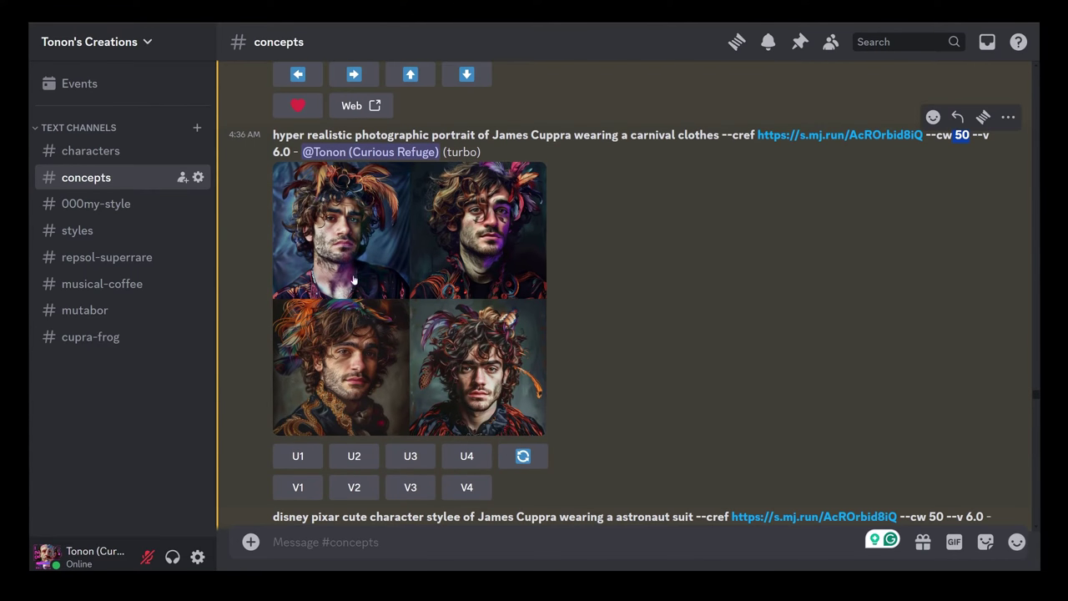
pyautogui.scroll(3, 375, 265)
pyautogui.scroll(-2, 367, 200)
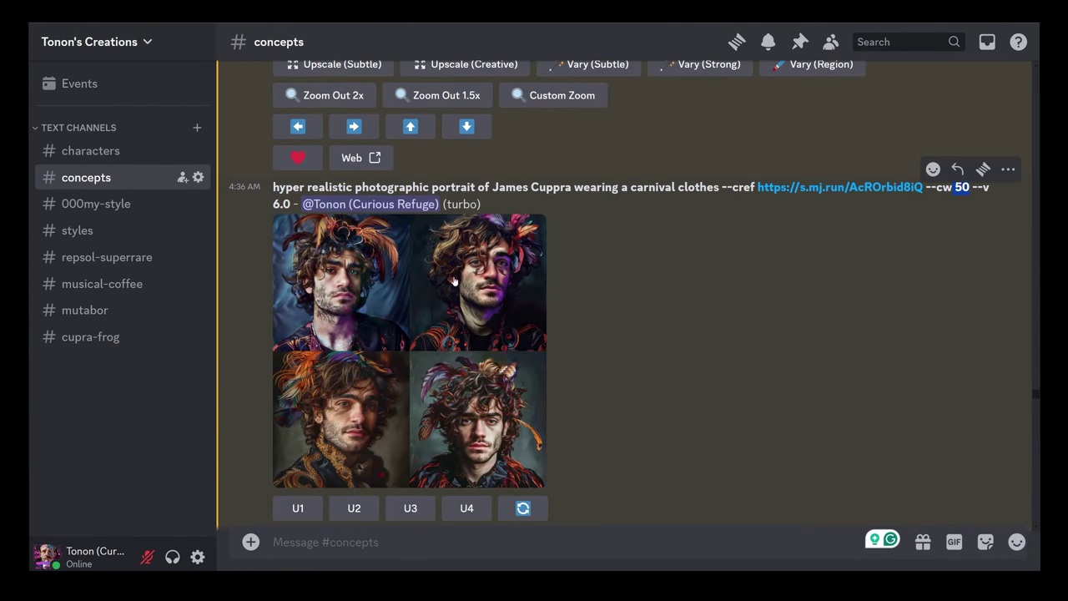
pyautogui.moveTo(430, 187); pyautogui.dragTo(273, 188)
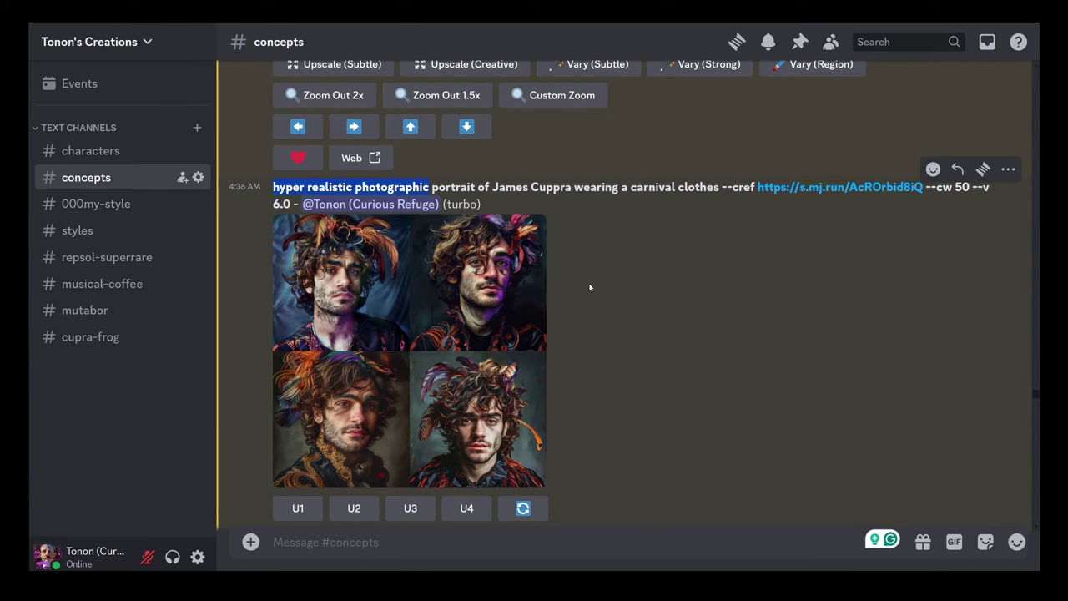
pyautogui.click(561, 261)
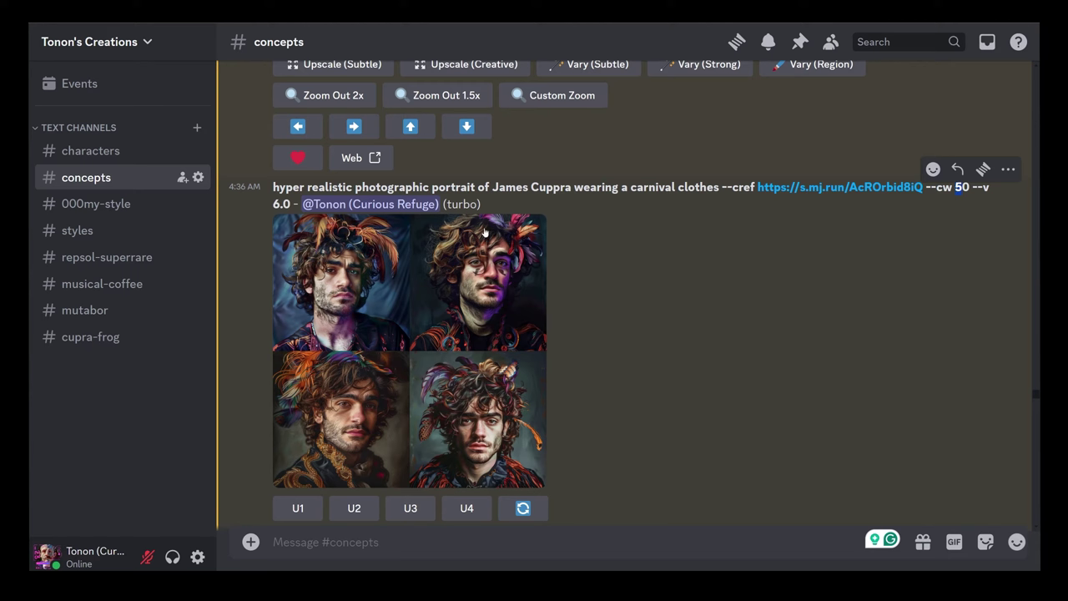
# Step: Examine the Disney Pixar astronaut suit images made at --cw 50, highlighting the style words in the prompt and comparing them with the carnival portraits
pyautogui.scroll(-4, 605, 289)
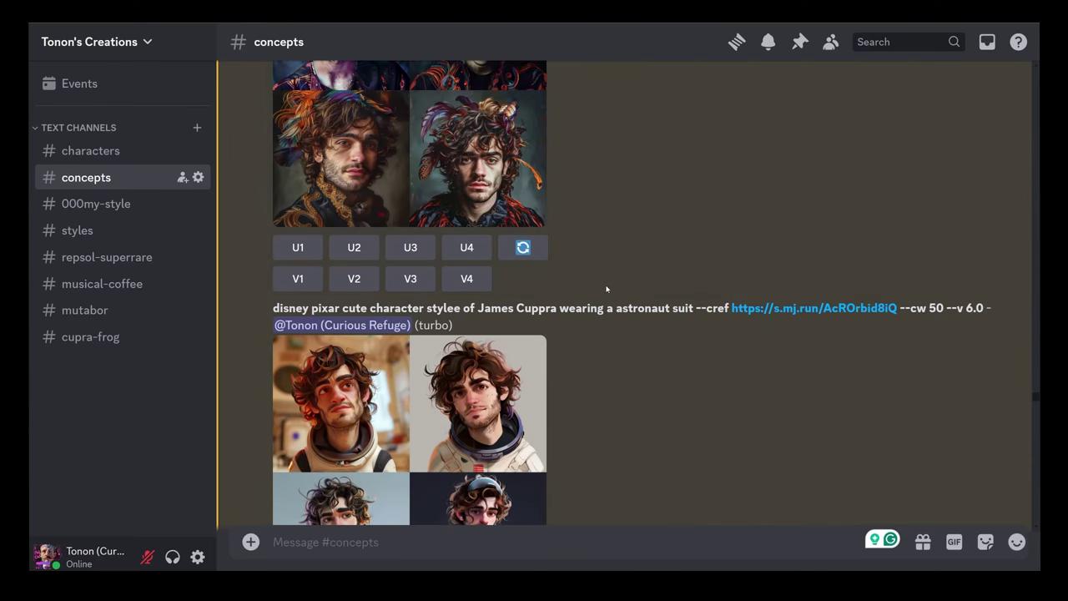
pyautogui.scroll(-2, 623, 212)
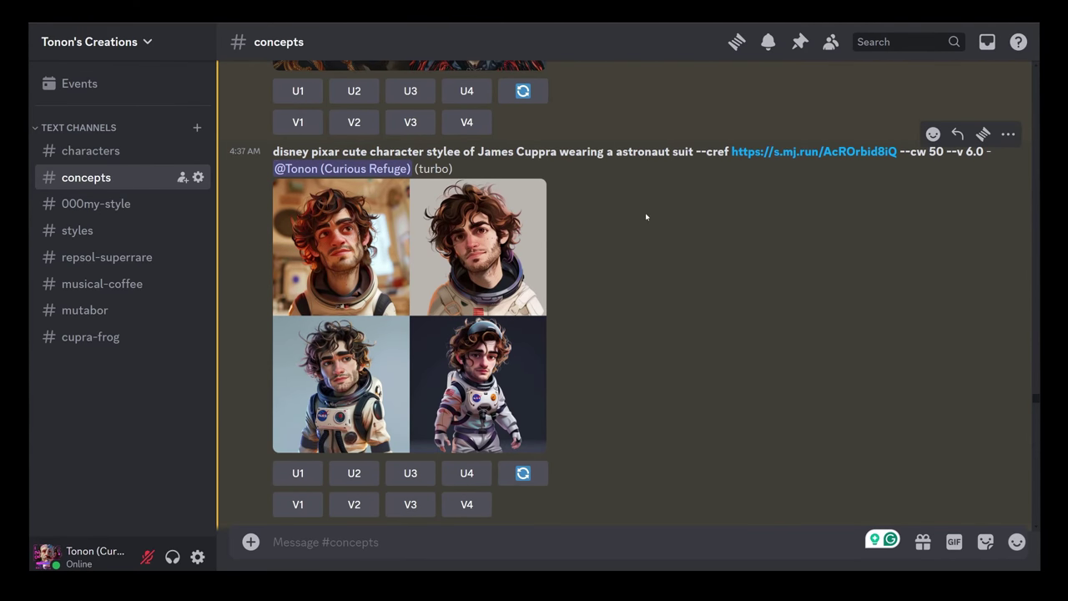
pyautogui.moveTo(274, 151); pyautogui.dragTo(337, 151)
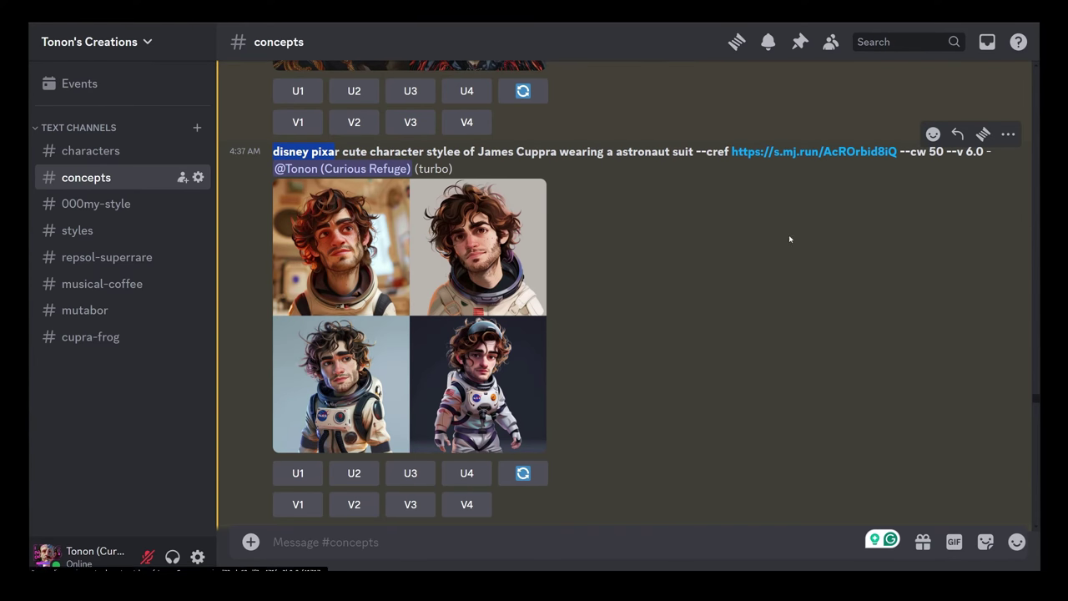
pyautogui.click(932, 153)
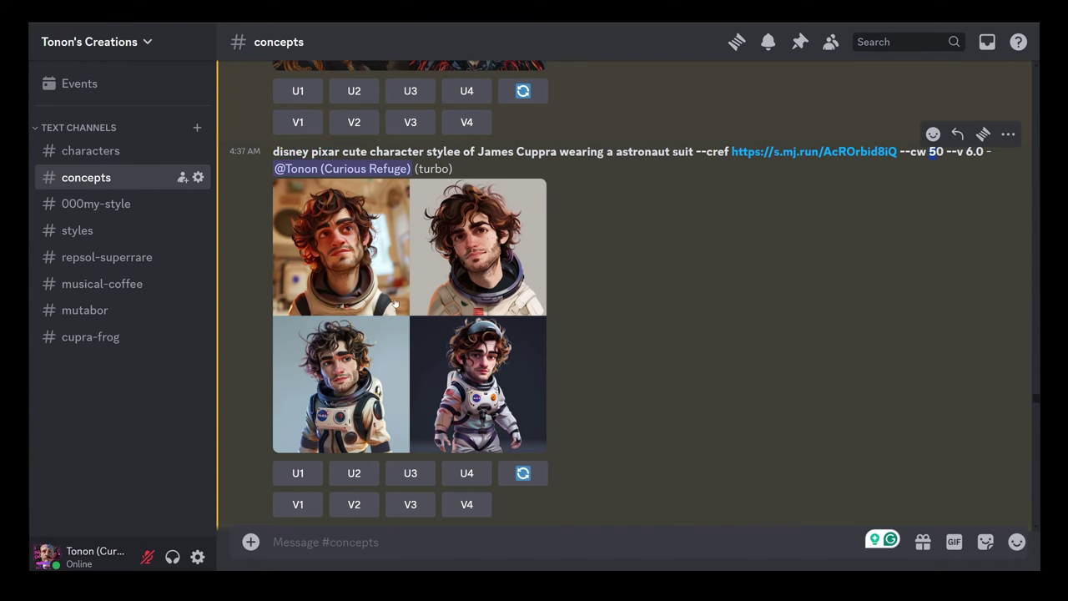
pyautogui.scroll(15, 457, 304)
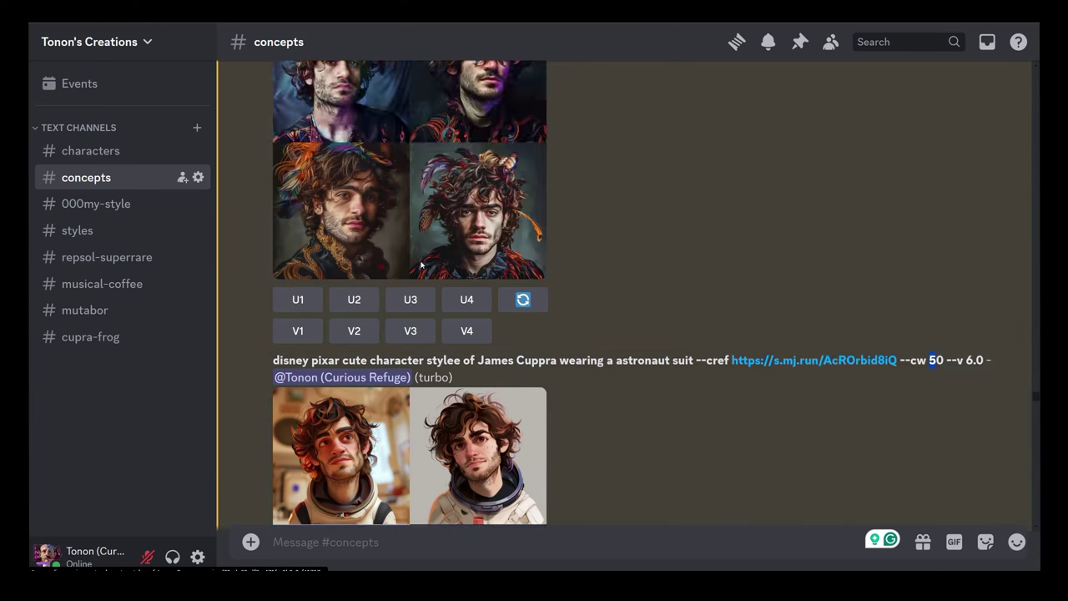
pyautogui.scroll(-10, 422, 266)
pyautogui.scroll(3, 602, 220)
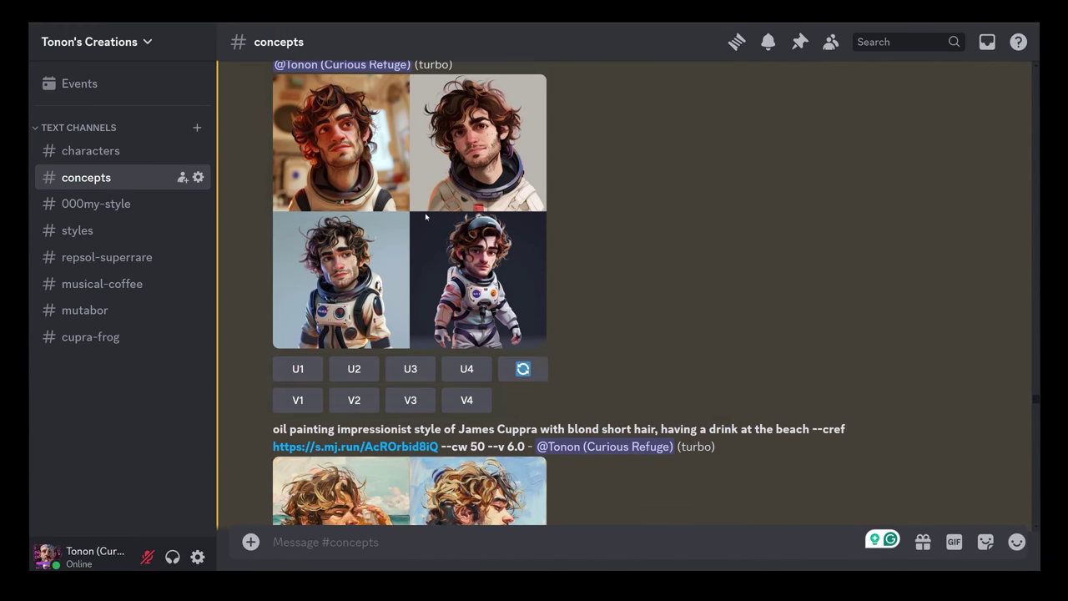
# Step: Examine the oil painting beach images, highlight "oil painting impressionist" in the prompt, and open and close the linked character reference image
pyautogui.scroll(-5, 603, 220)
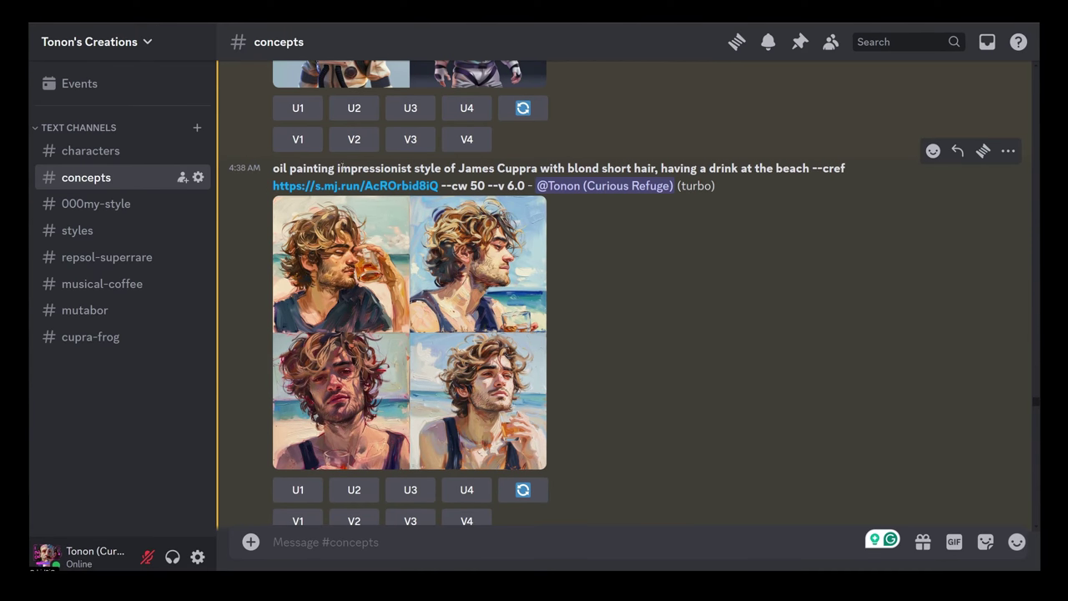
pyautogui.moveTo(567, 167); pyautogui.dragTo(657, 168)
pyautogui.click(742, 167)
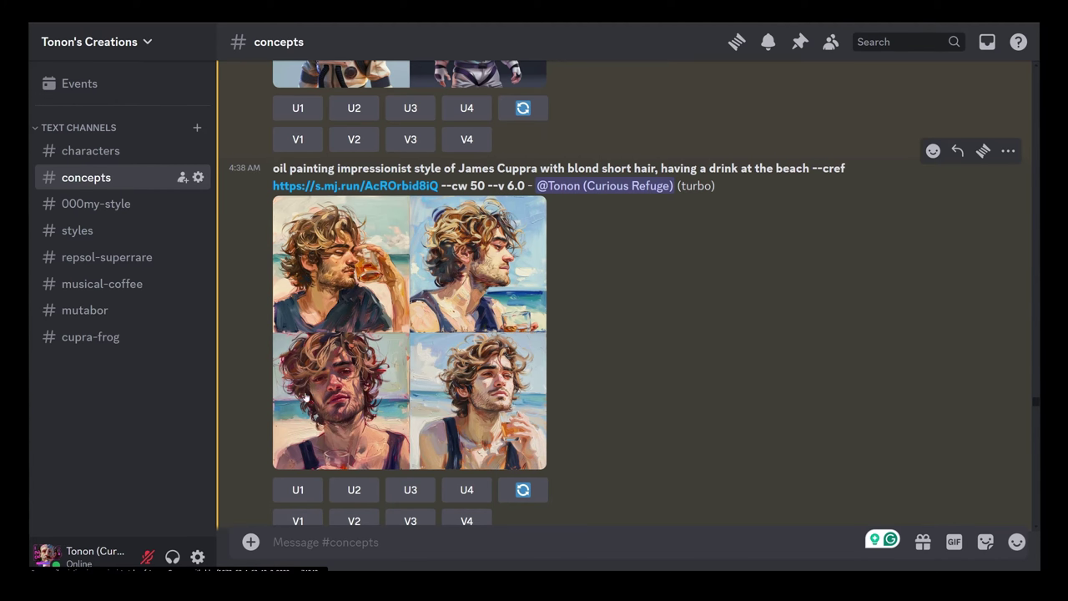
pyautogui.moveTo(273, 167); pyautogui.dragTo(412, 168)
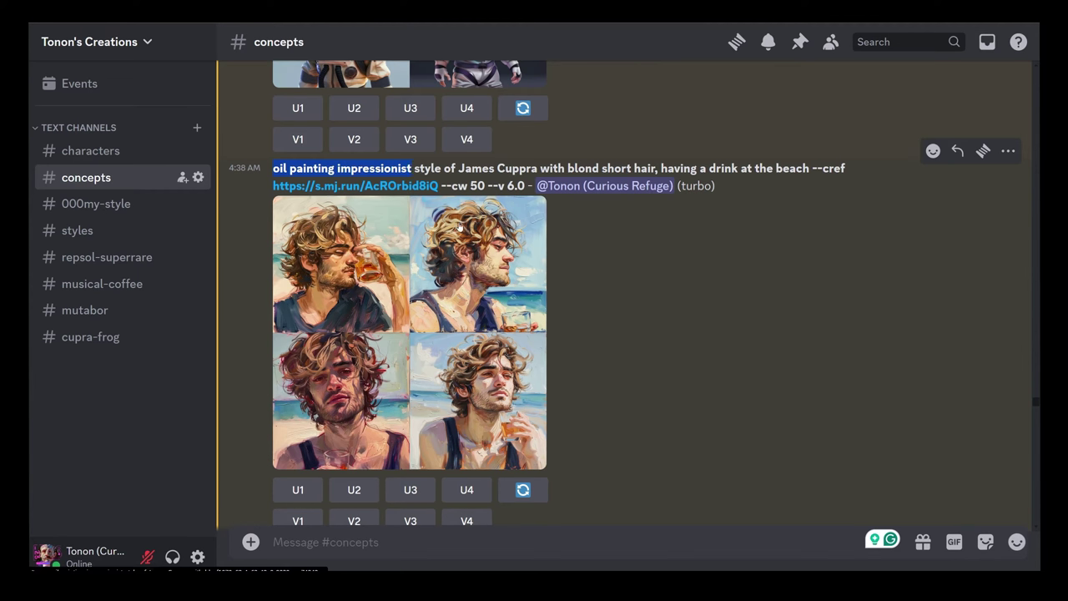
pyautogui.click(389, 186)
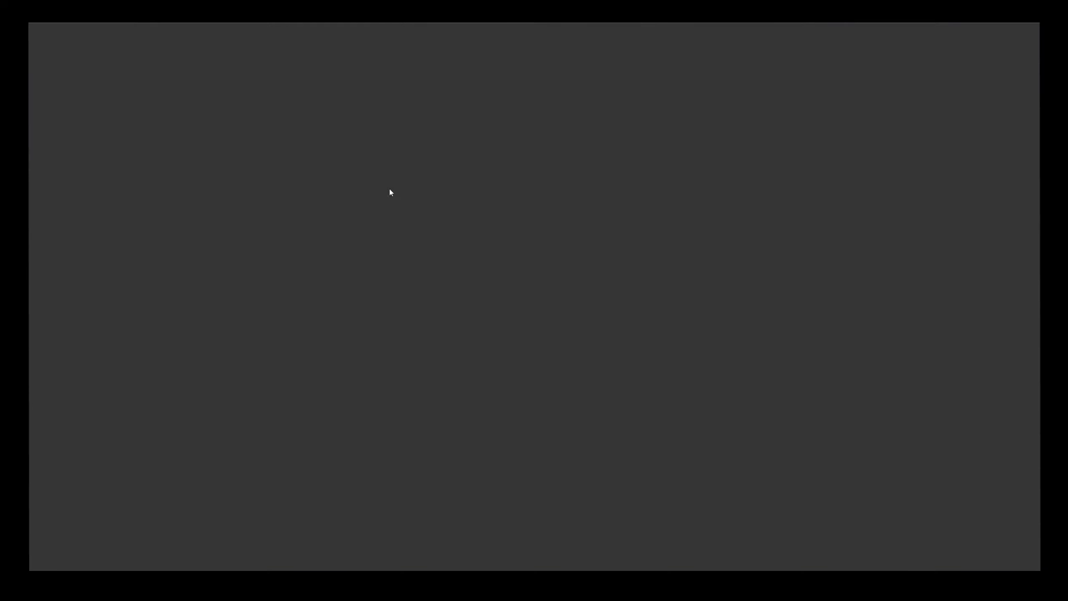
pyautogui.press('Escape')
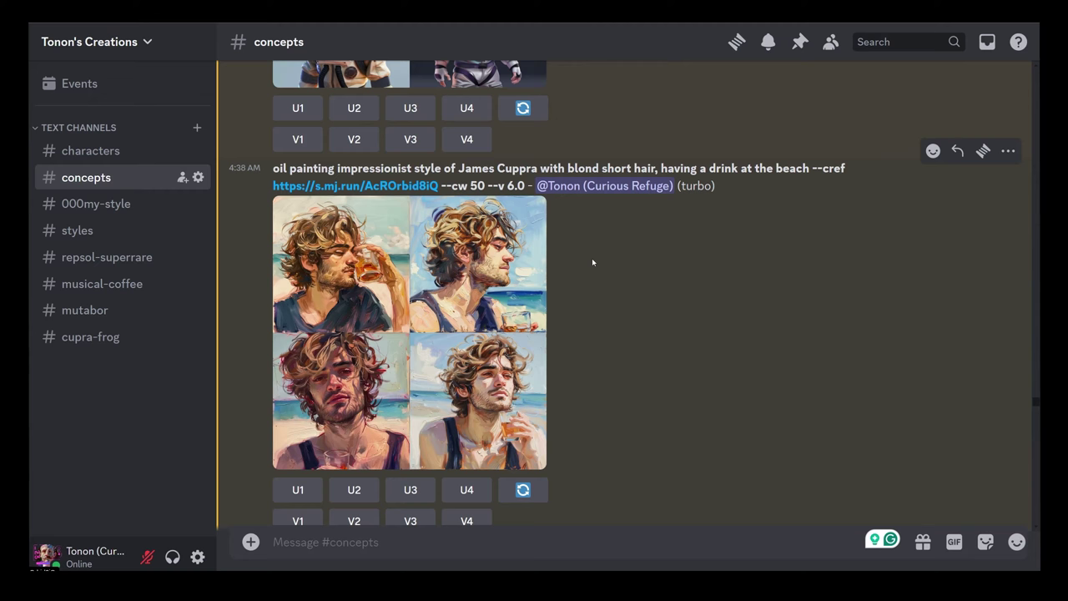
# Step: Examine the 3d hero shot devil images made at --cw 20, highlighting "red headed devil monster from thr underworld" in the prompt
pyautogui.scroll(-3, 603, 243)
pyautogui.scroll(-2, 611, 199)
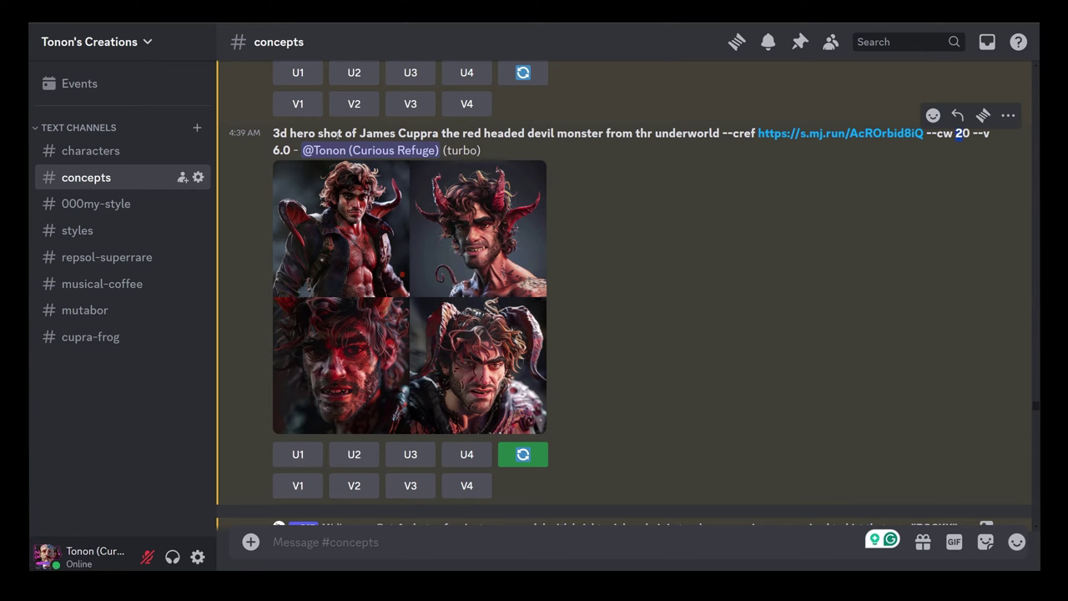
pyautogui.moveTo(273, 133); pyautogui.dragTo(342, 134)
pyautogui.click(459, 140)
pyautogui.moveTo(461, 133); pyautogui.dragTo(719, 133)
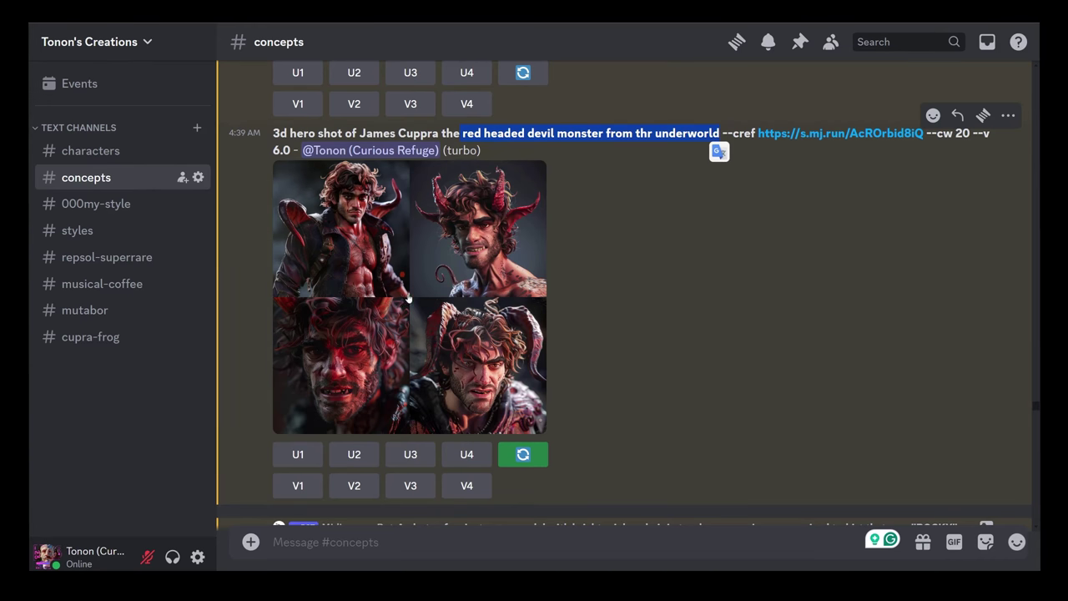
pyautogui.click(659, 202)
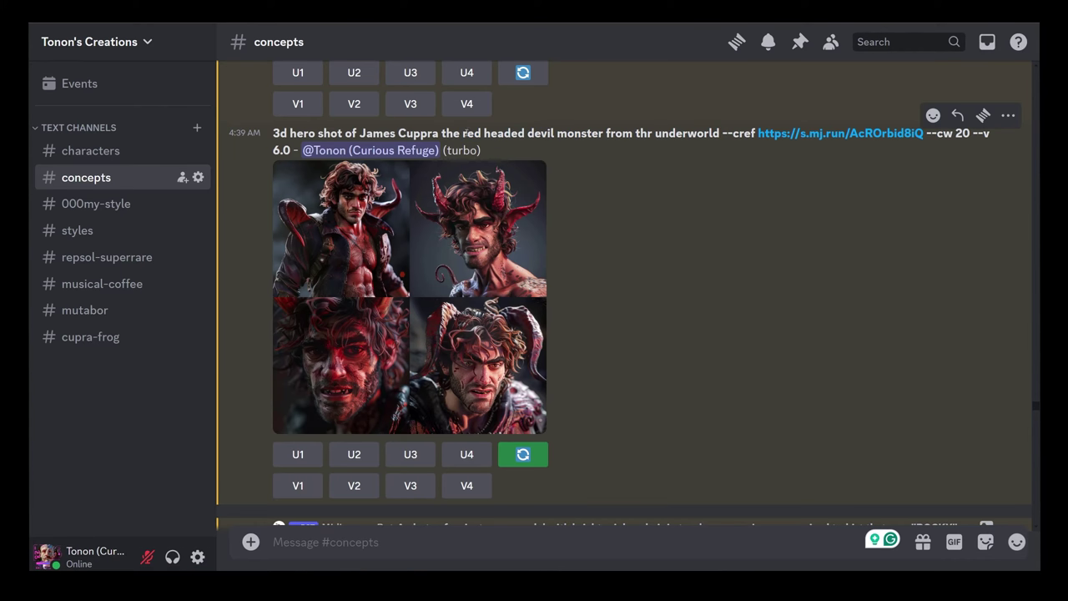
# Step: Highlight "red headed" in the devil monster prompt to compare the hair description with the four images, and clear the selection
pyautogui.moveTo(462, 132); pyautogui.dragTo(524, 133)
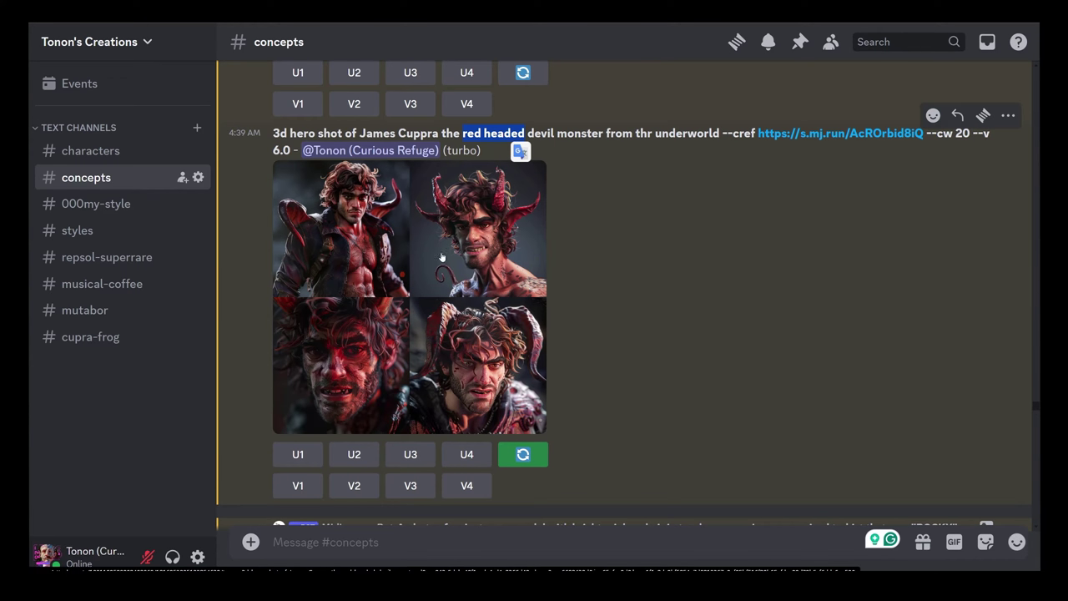
pyautogui.click(644, 204)
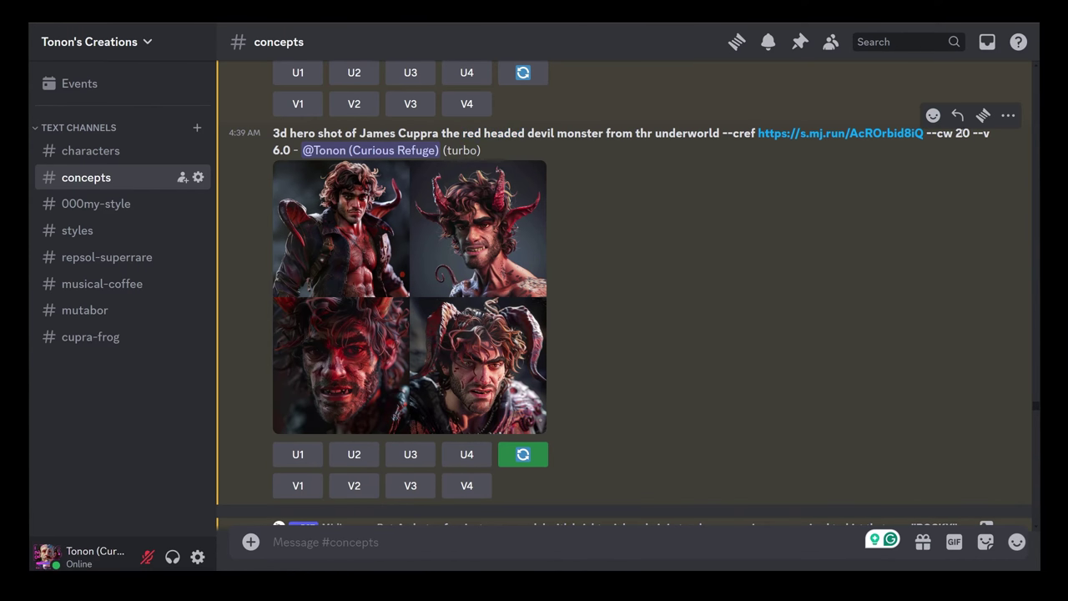
pyautogui.rightClick(732, 241)
pyautogui.click(607, 230)
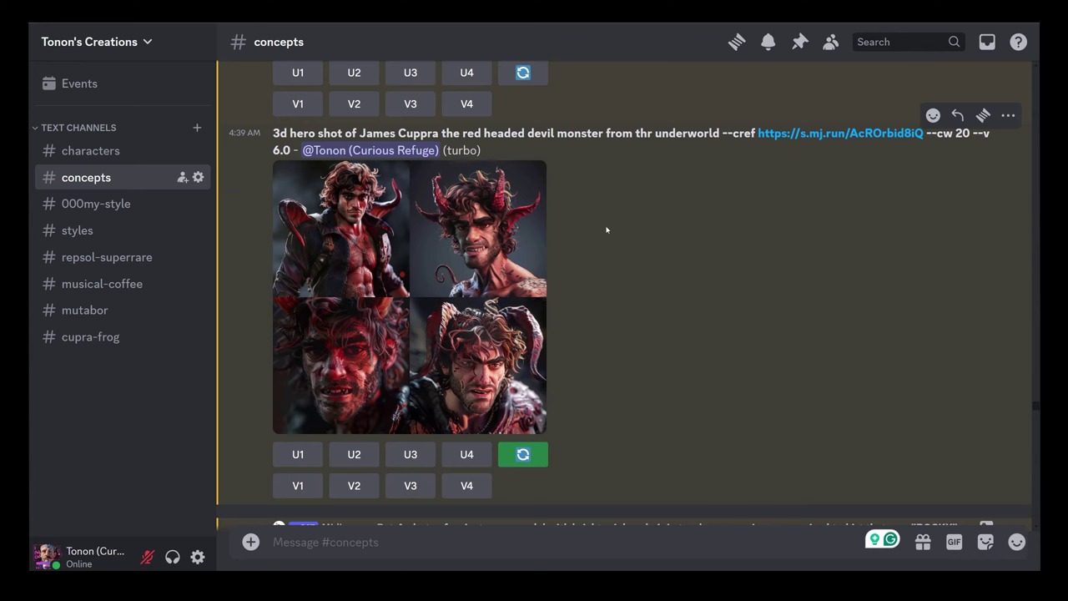
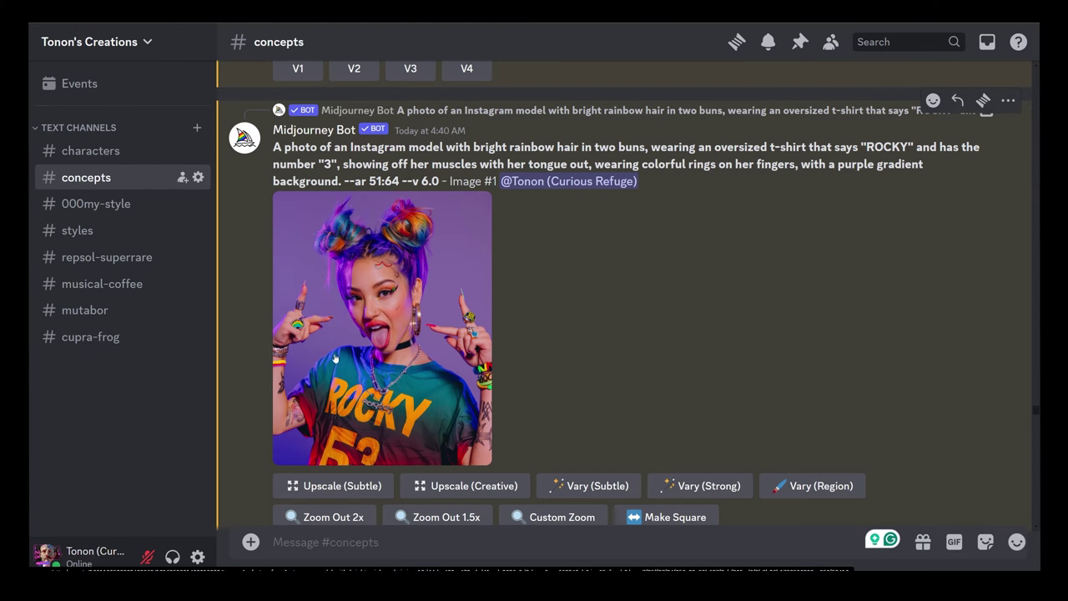
# Step: Examine the red headed devil monster images made at --cw 0, highlighting the description and "--cw 0" in the prompt
pyautogui.scroll(-2, 610, 250)
pyautogui.scroll(-5, 590, 147)
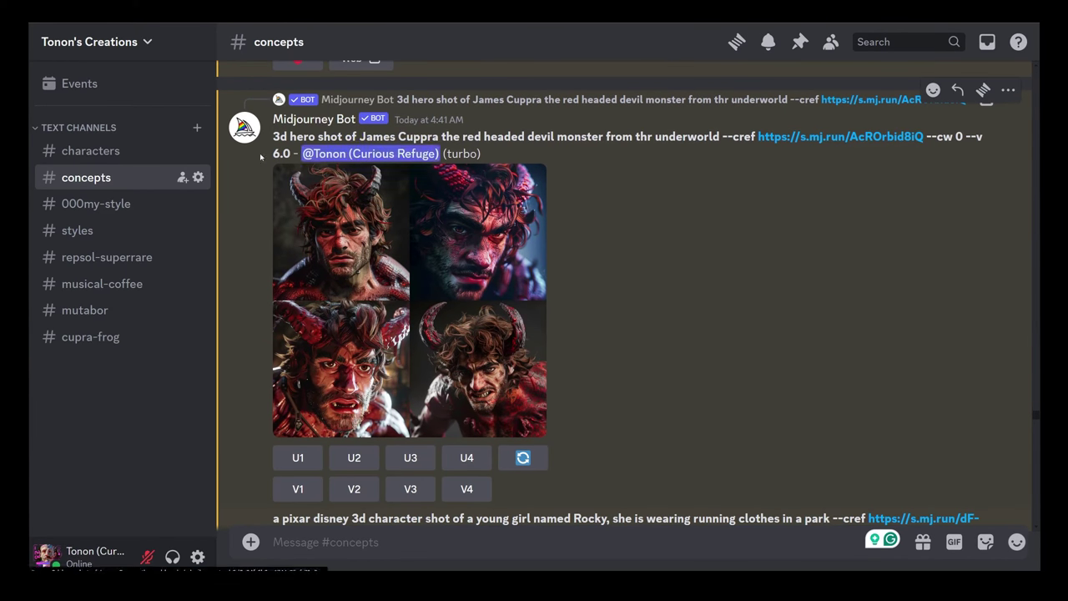
pyautogui.moveTo(273, 136); pyautogui.dragTo(750, 136)
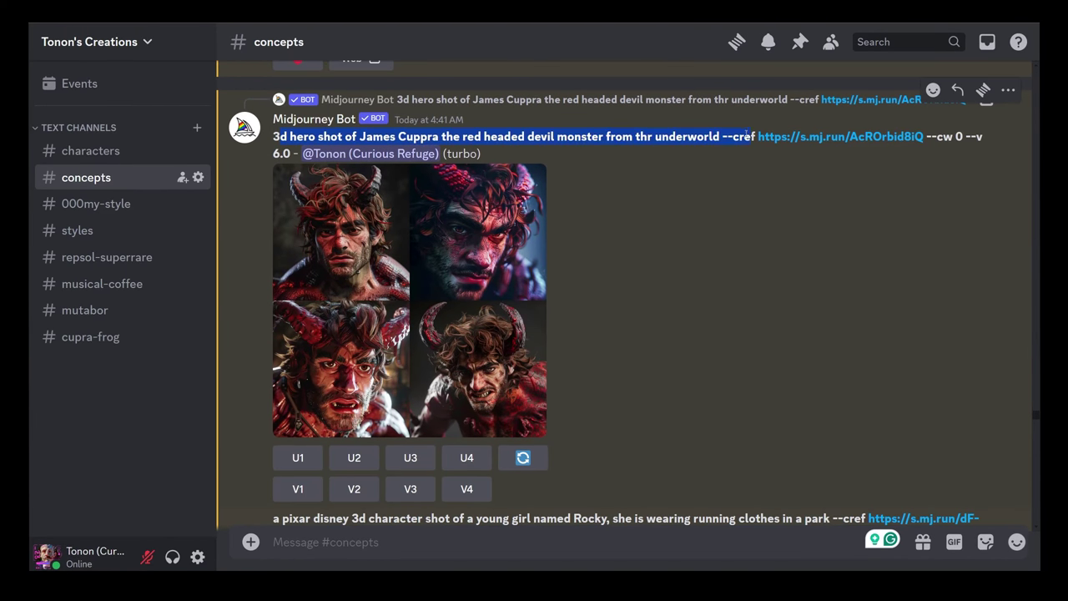
pyautogui.moveTo(926, 136); pyautogui.dragTo(961, 136)
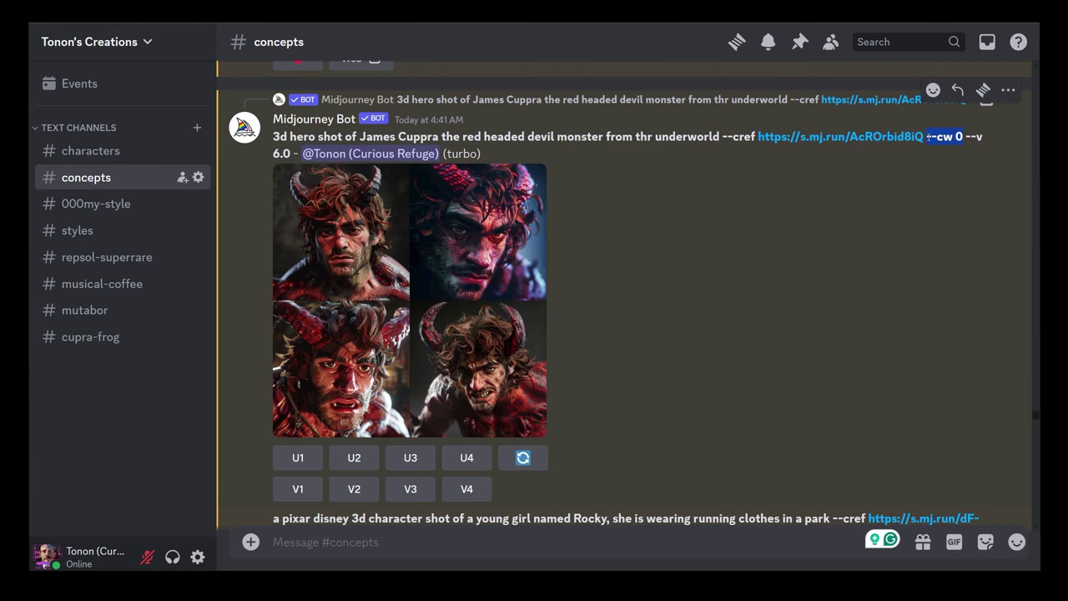
pyautogui.click(632, 226)
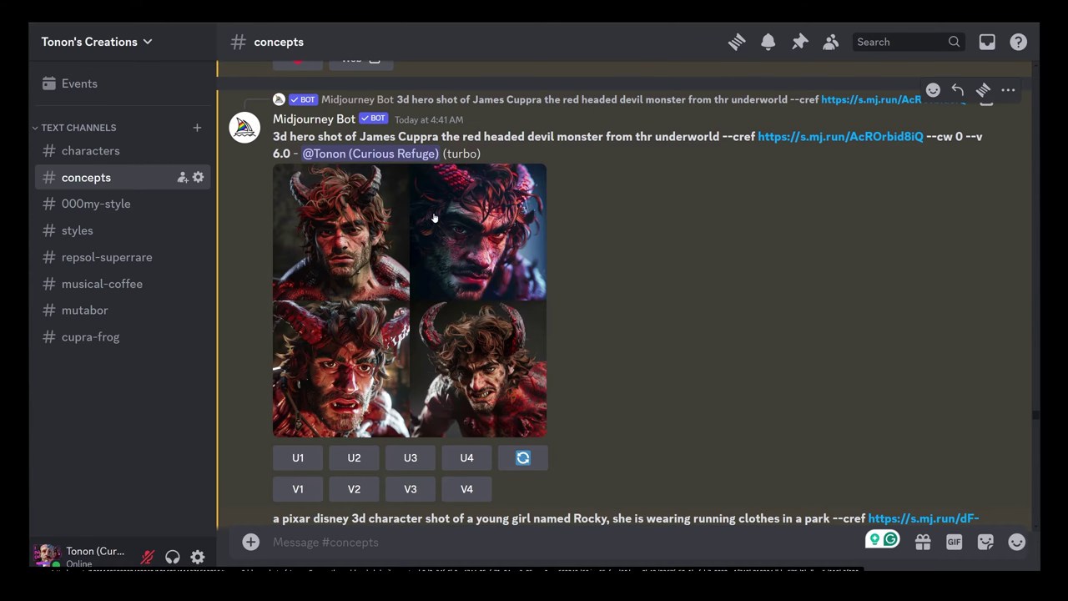
# Step: Examine the Pixar Disney running clothes images made at --cw 50, open and close the linked character reference, and highlight the prompt
pyautogui.scroll(5, 566, 265)
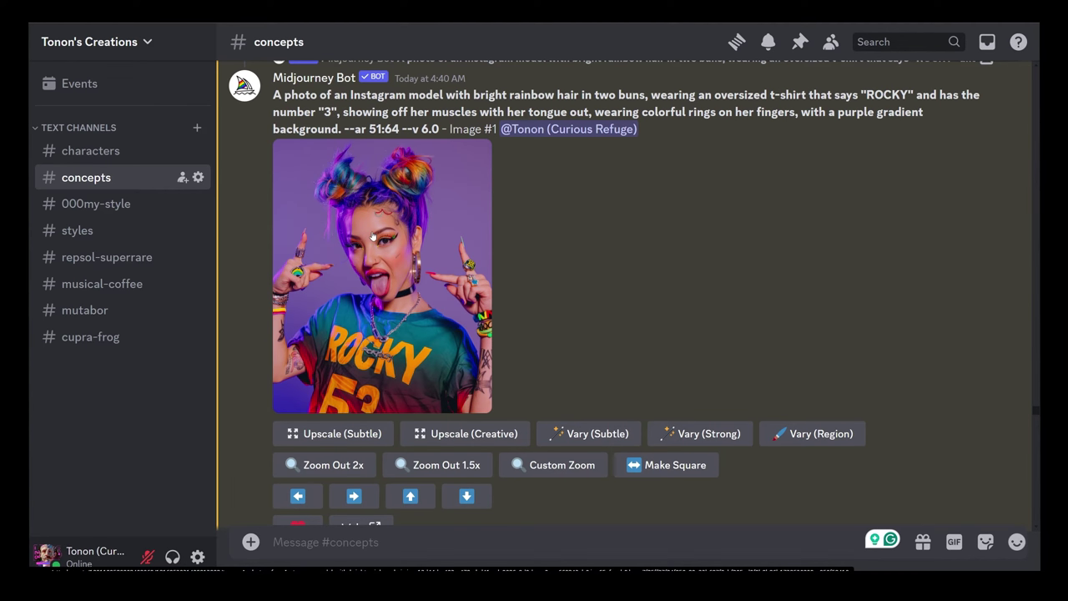
pyautogui.scroll(-5, 424, 234)
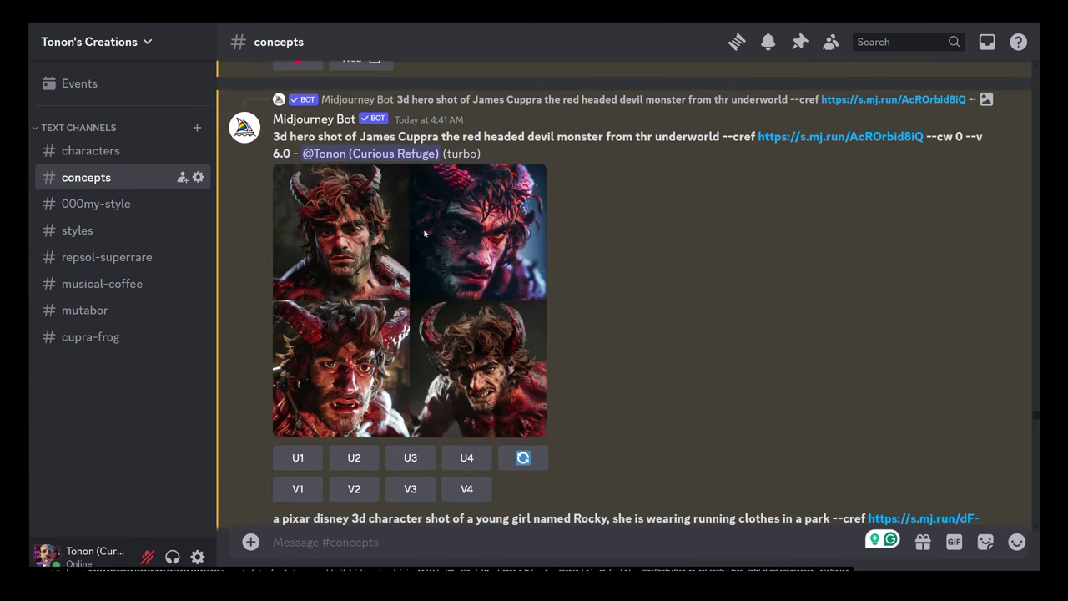
pyautogui.scroll(-5, 424, 234)
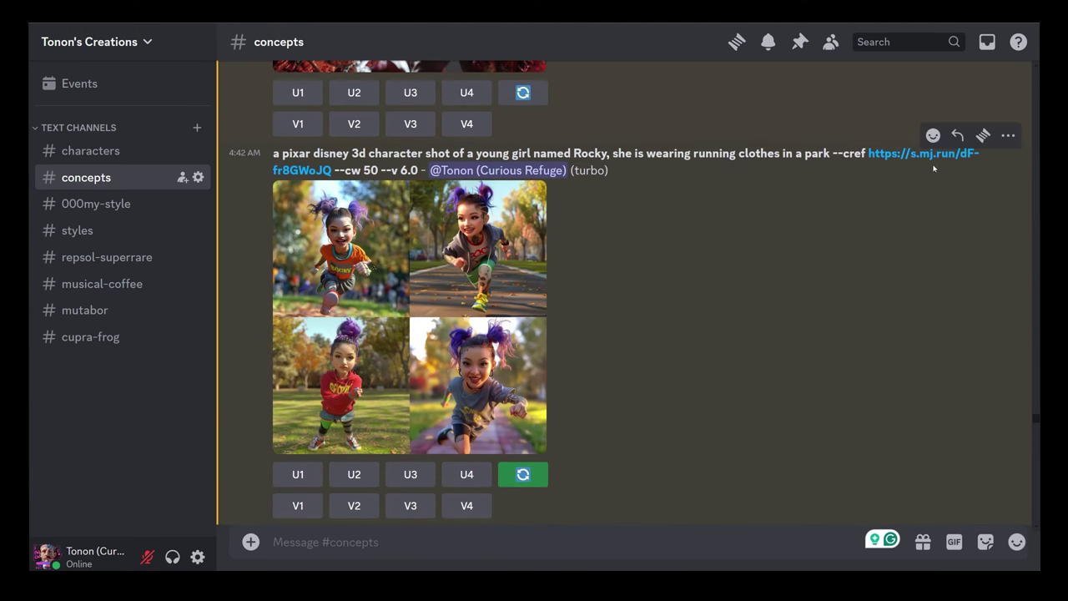
pyautogui.click(926, 159)
pyautogui.press('Escape')
pyautogui.moveTo(273, 154); pyautogui.dragTo(370, 170)
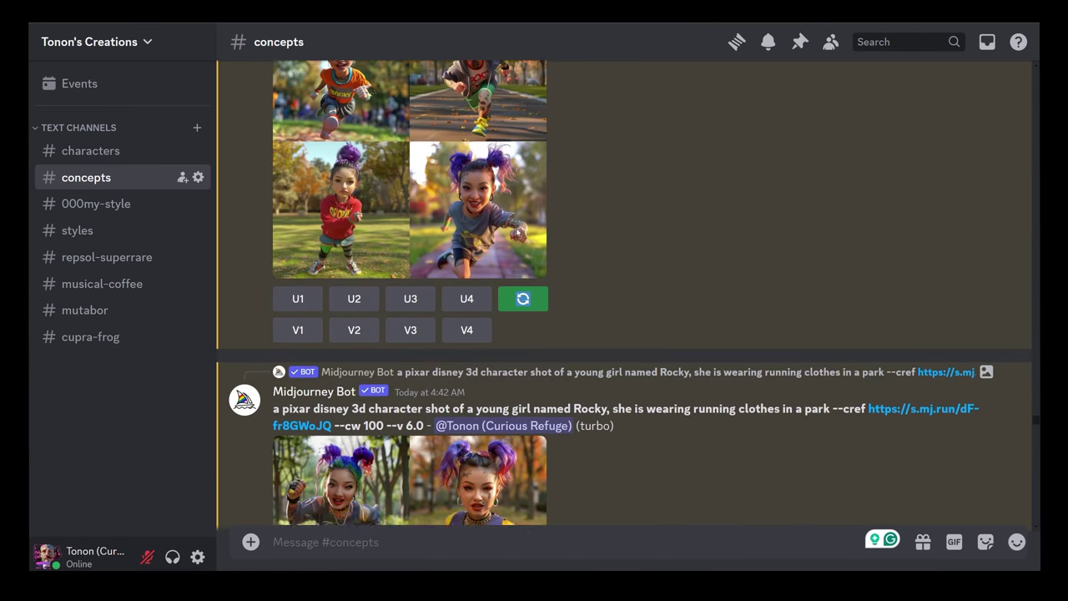
# Step: Examine the Pixar Disney running clothes images made at --cw 100, highlighting the description and the "100" weight in the prompt
pyautogui.moveTo(273, 167); pyautogui.dragTo(628, 168)
pyautogui.click(648, 182)
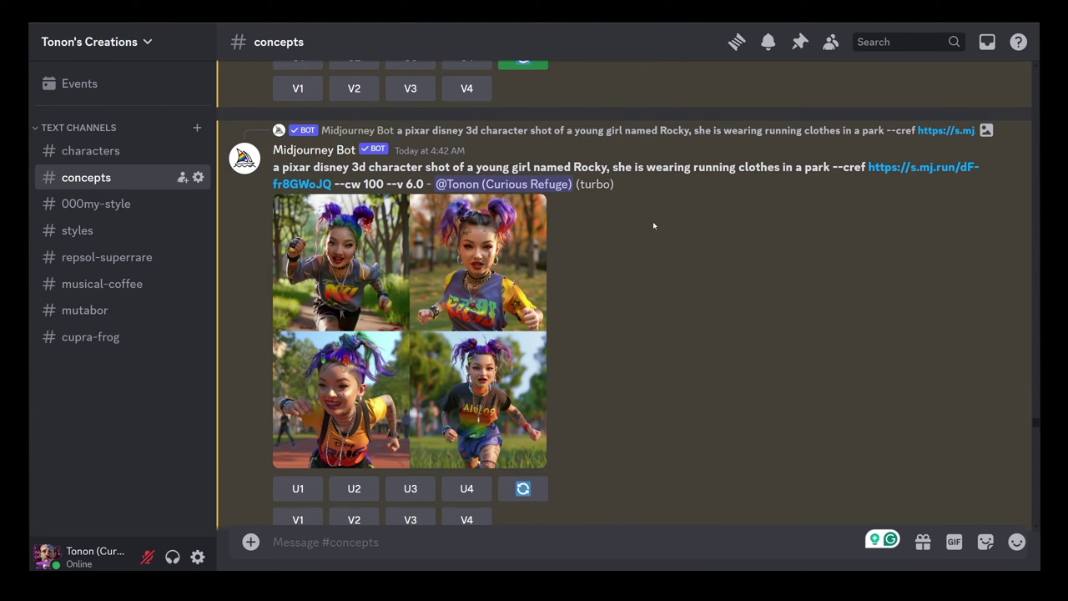
pyautogui.doubleClick(371, 183)
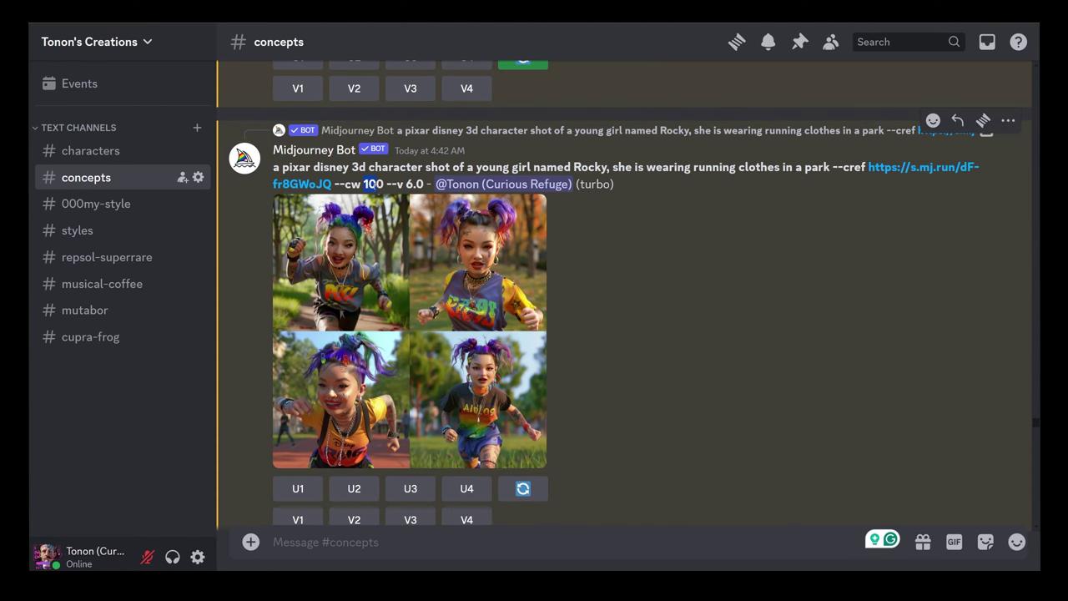
pyautogui.click(371, 183)
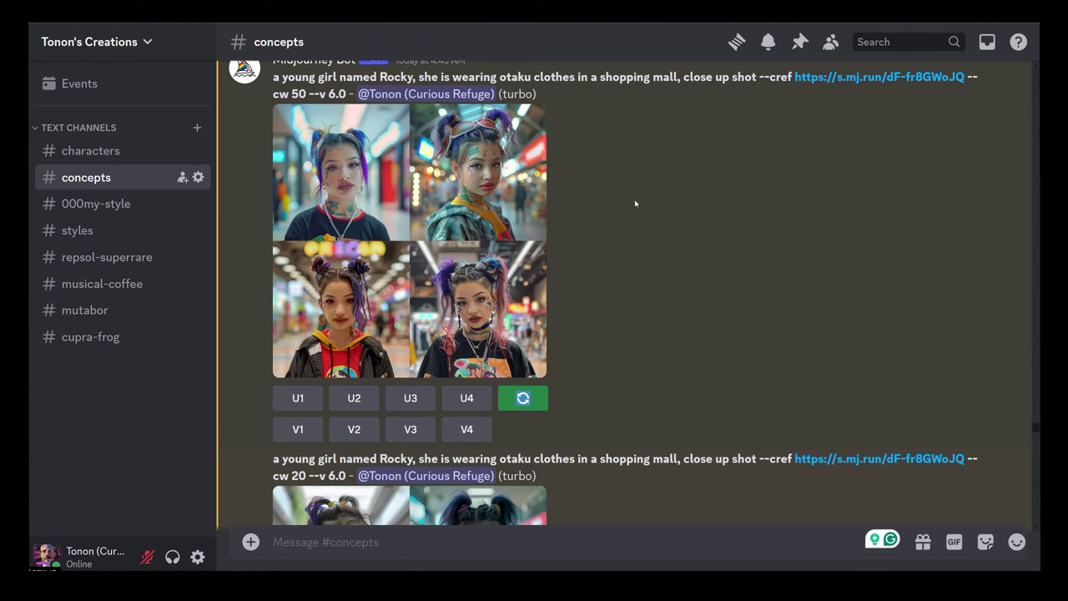
# Step: Compare the otaku shopping mall images made at --cw 50 with the neighbouring sets, highlighting "50" and "wearing otaku clothes" in the prompt
pyautogui.scroll(-3, 635, 204)
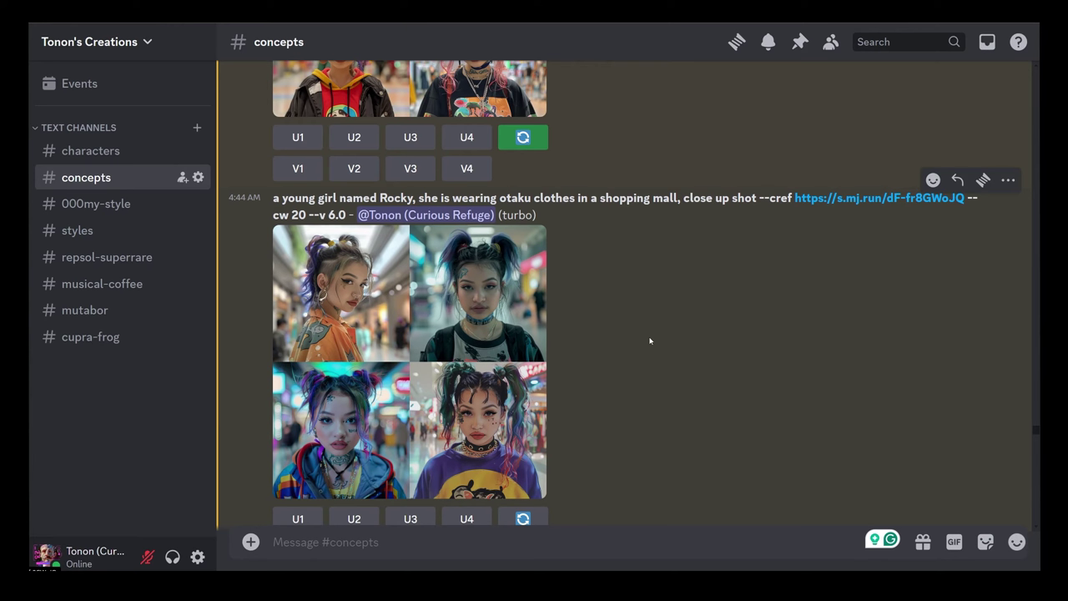
pyautogui.scroll(5, 648, 338)
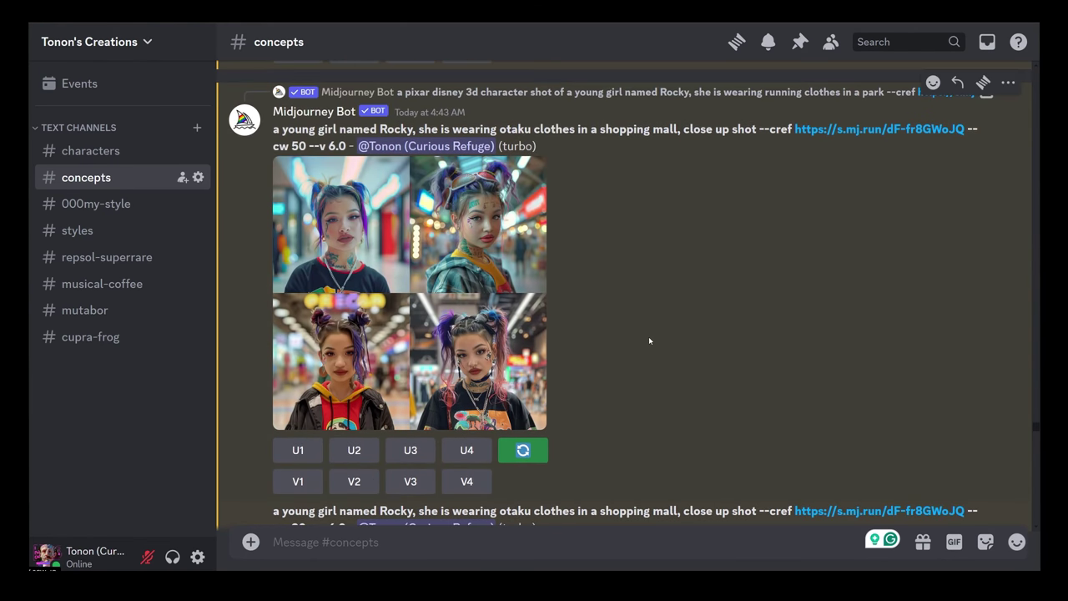
pyautogui.scroll(3, 639, 334)
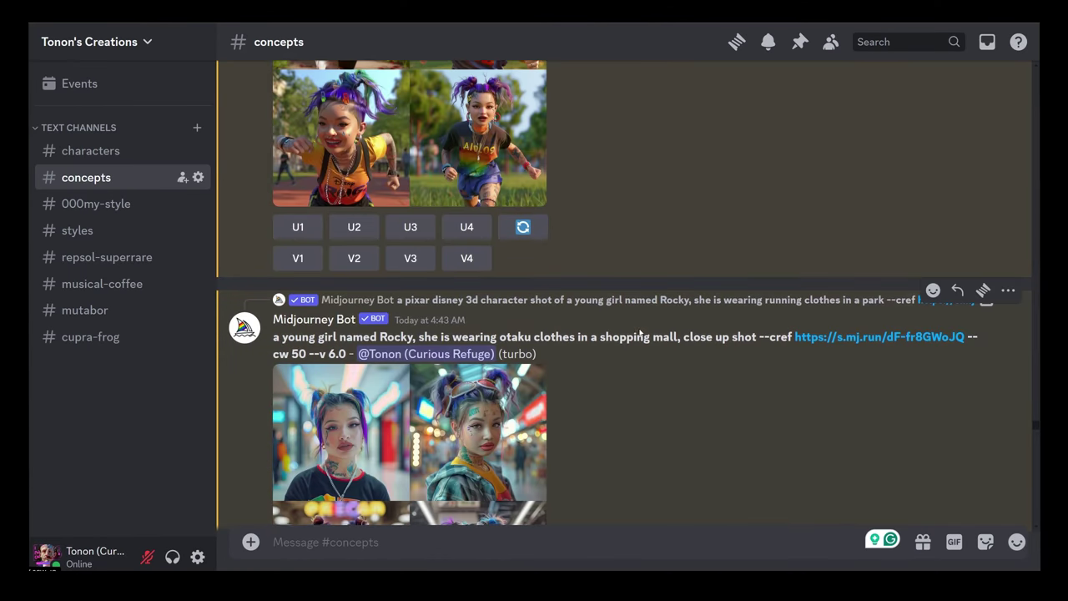
pyautogui.scroll(-2, 639, 333)
pyautogui.scroll(-1, 638, 332)
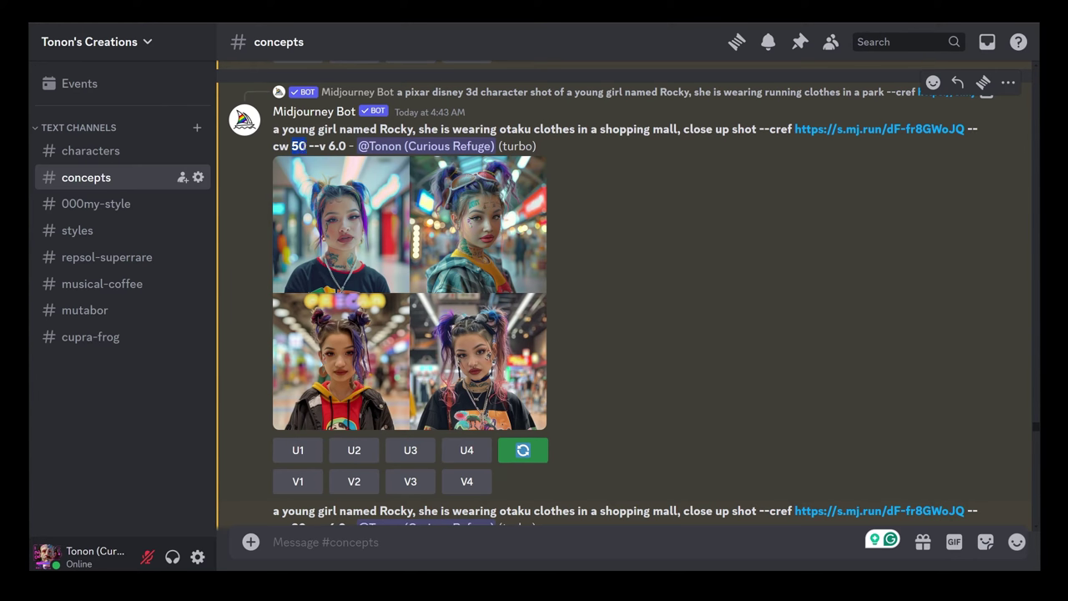
pyautogui.click(627, 255)
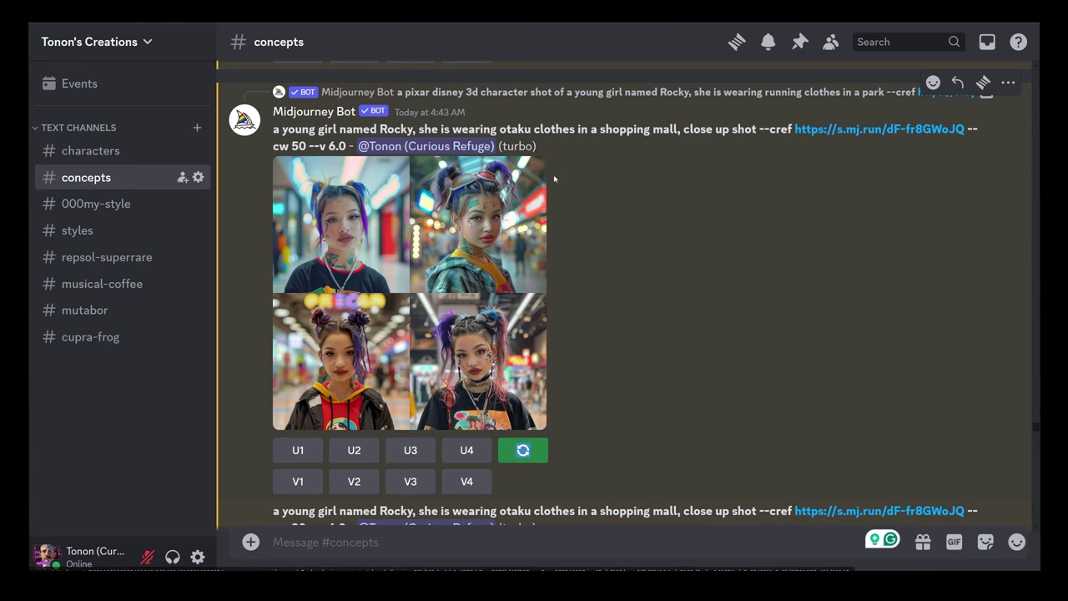
pyautogui.moveTo(452, 129); pyautogui.dragTo(576, 129)
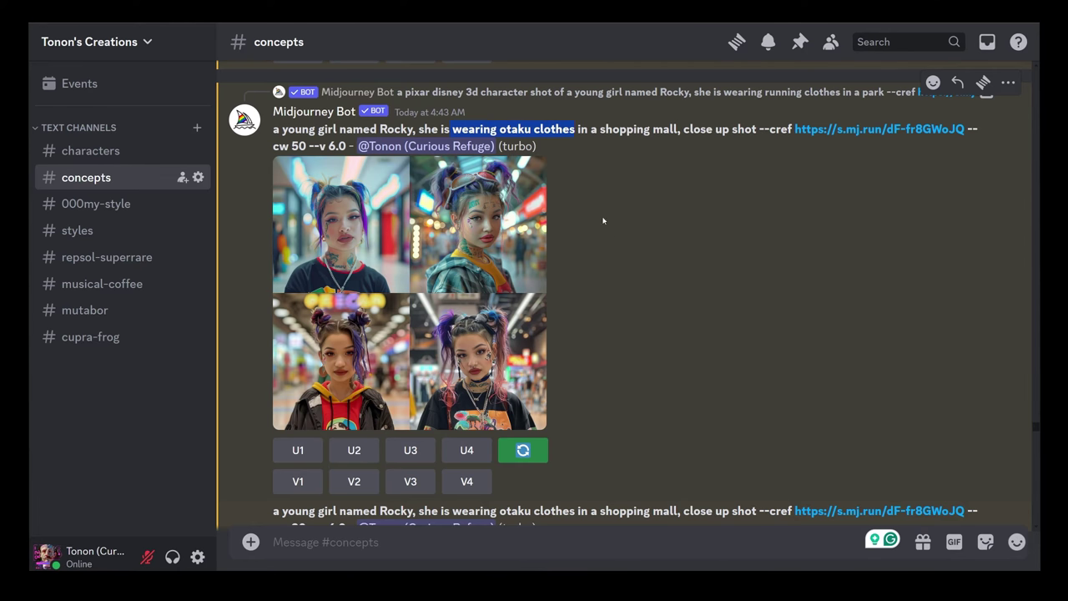
pyautogui.click(585, 146)
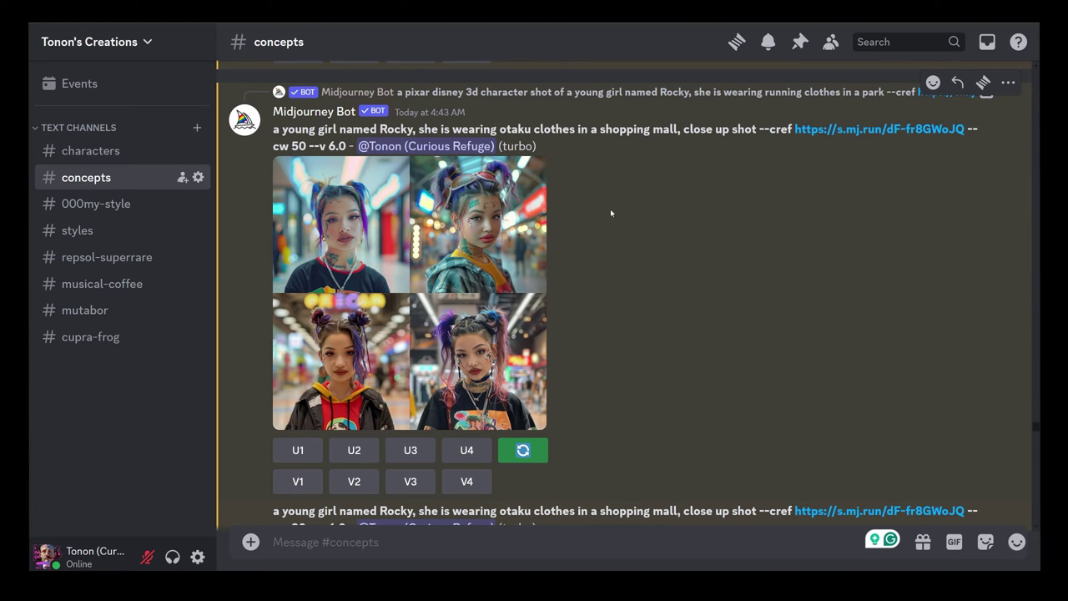
# Step: Examine the otaku shopping mall images made at --cw 20, highlight the weight value, and open and close the linked character reference image
pyautogui.scroll(-5, 517, 254)
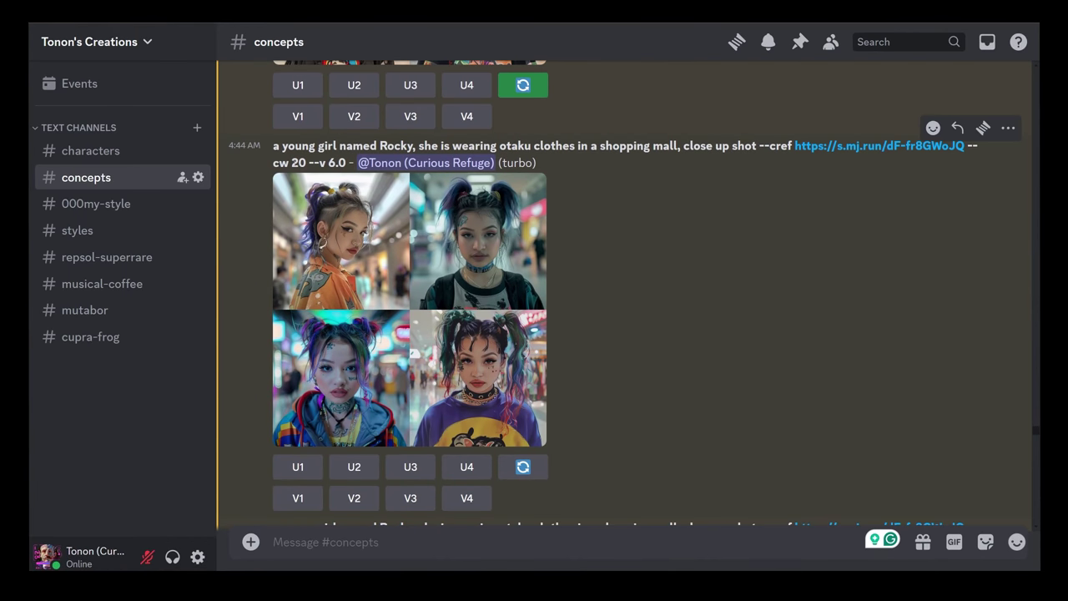
pyautogui.doubleClick(305, 163)
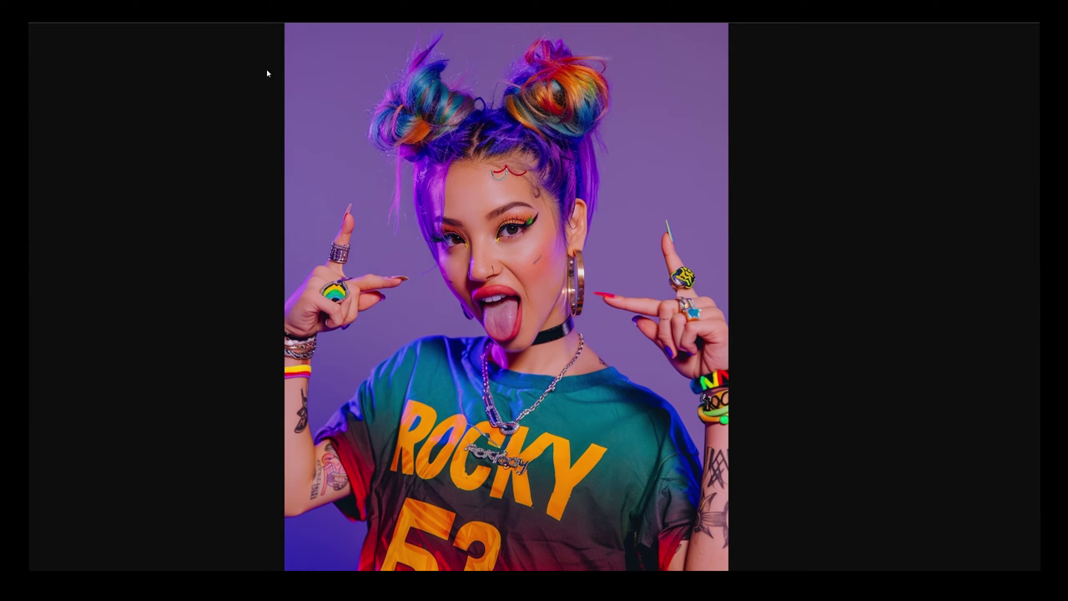
pyautogui.press('Escape')
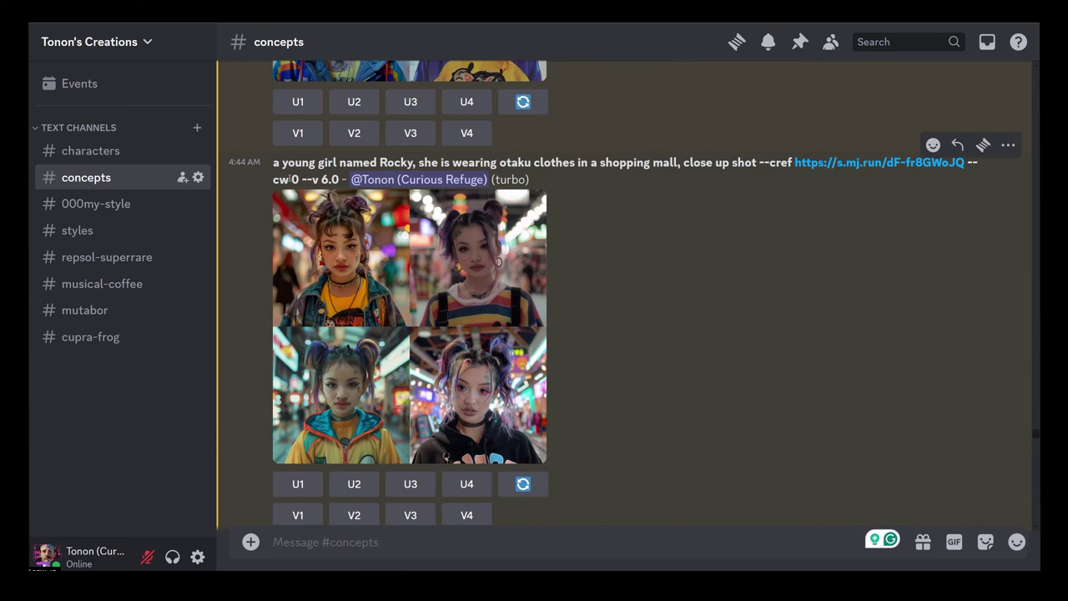
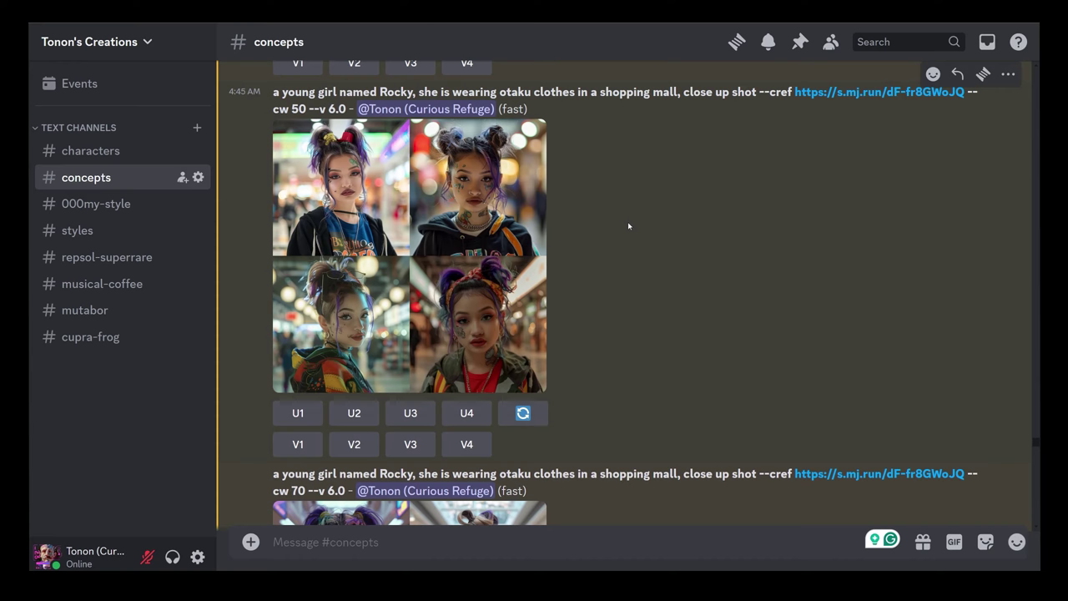
# Step: Compare the otaku shopping mall images made at --cw 70, 90 and 100 for clothing, hair and face likeness
pyautogui.scroll(-5, 608, 222)
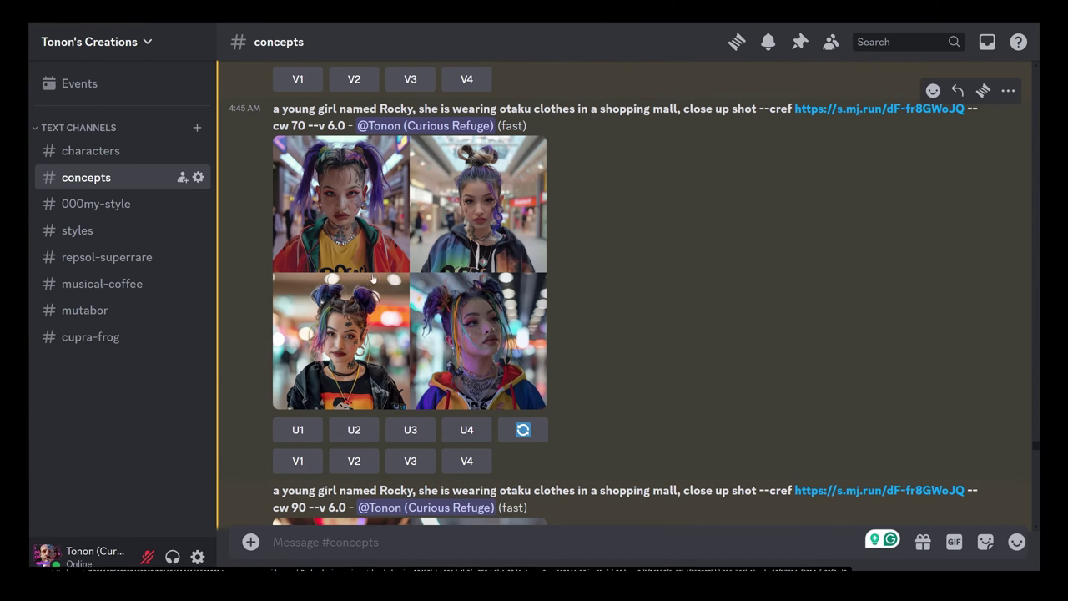
pyautogui.scroll(-3, 574, 221)
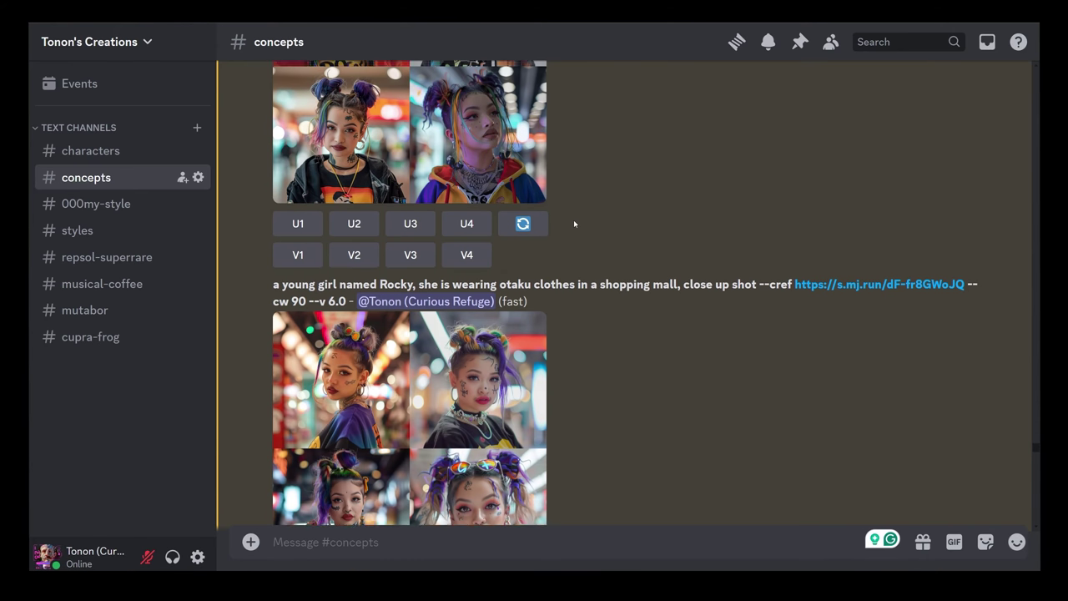
pyautogui.scroll(-3, 387, 206)
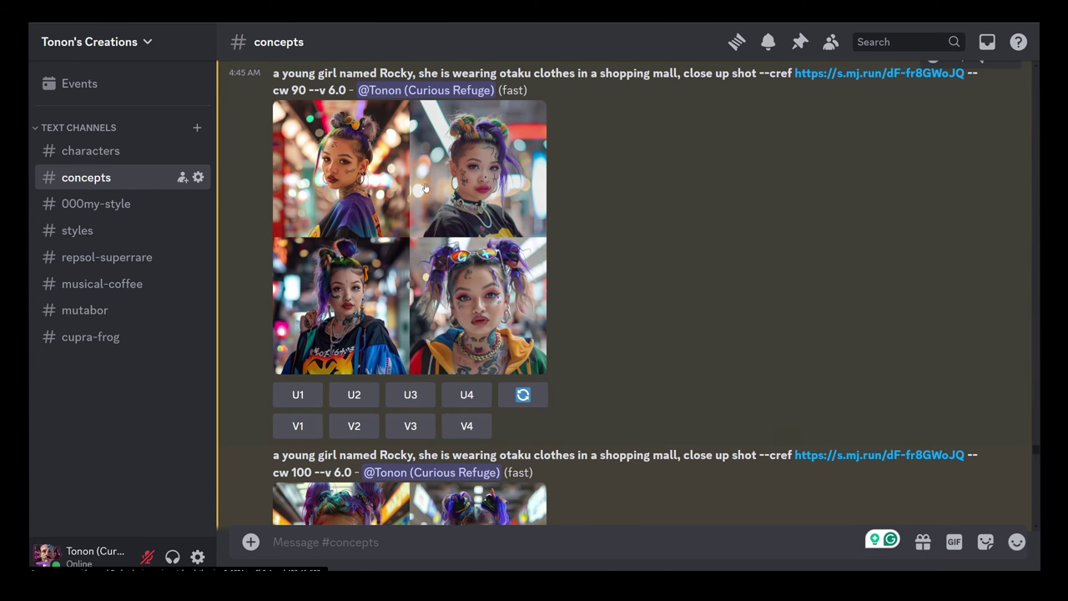
pyautogui.scroll(-3, 673, 241)
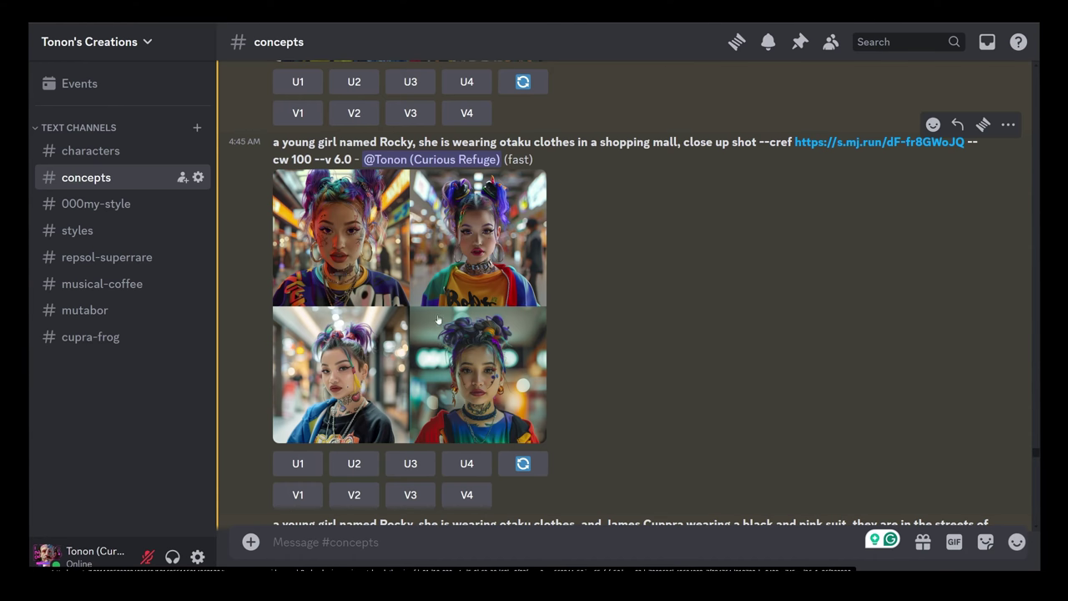
pyautogui.scroll(2, 438, 320)
pyautogui.scroll(-3, 354, 242)
pyautogui.scroll(1, 509, 178)
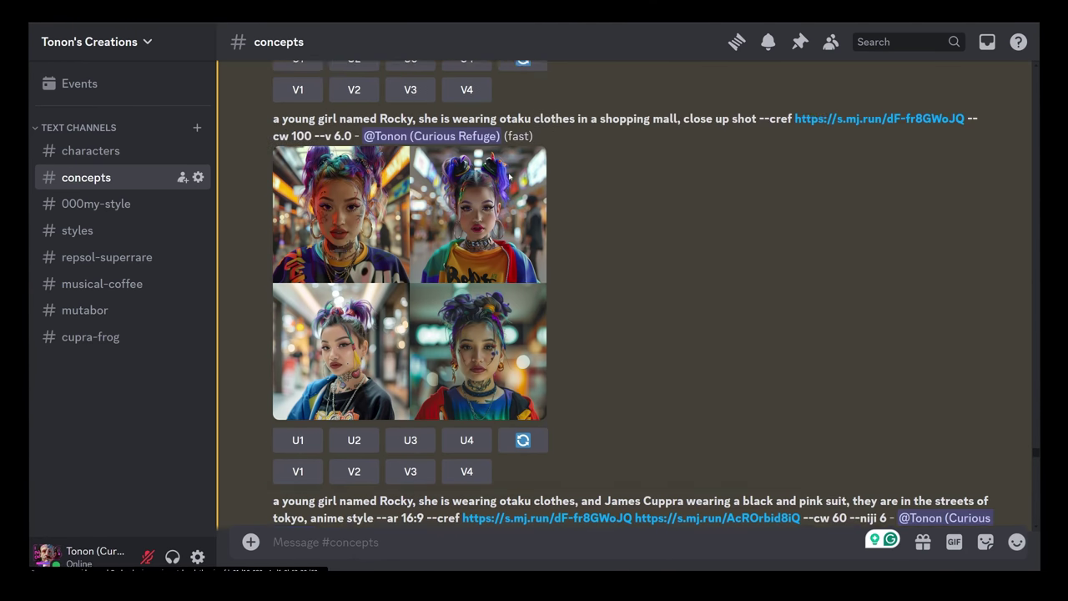
pyautogui.scroll(1, 510, 192)
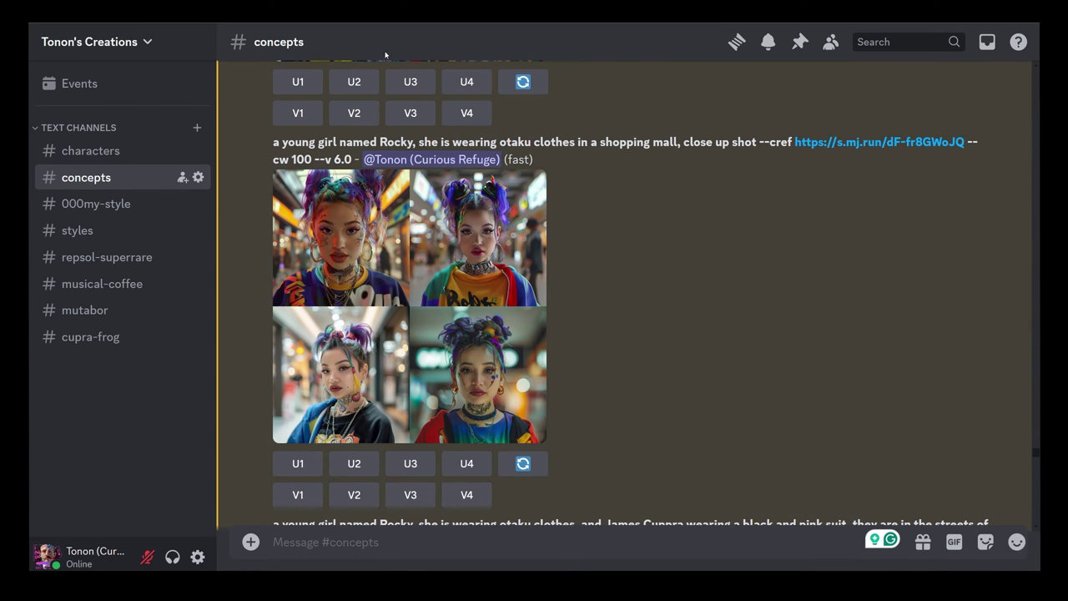
# Step: Examine the two-character anime images in the streets of Tokyo, highlighting the description up to "--ar 16:9" in the prompt
pyautogui.scroll(-5, 632, 218)
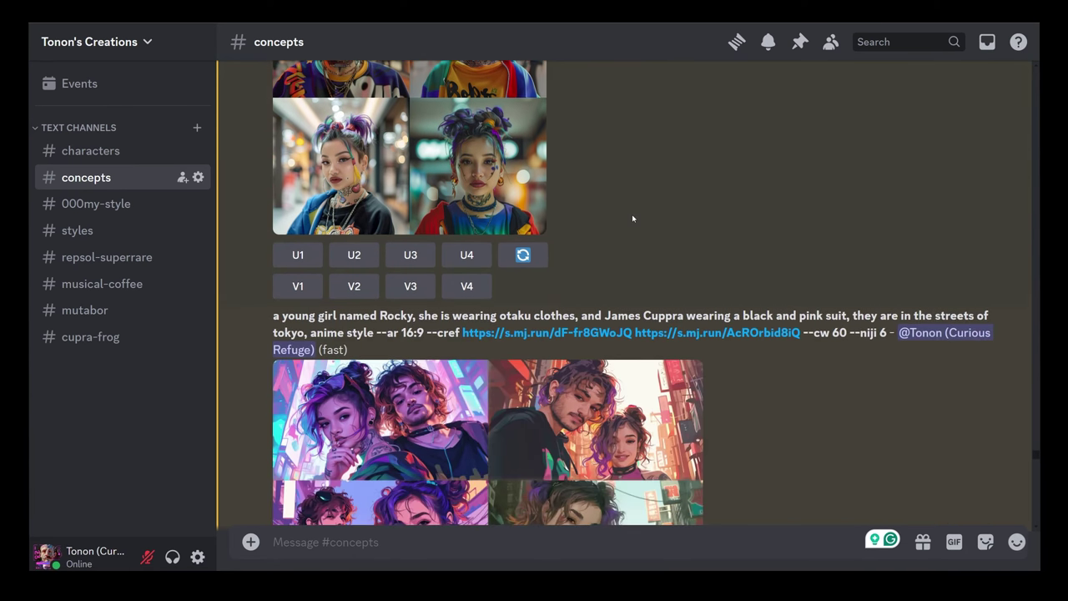
pyautogui.scroll(-5, 632, 218)
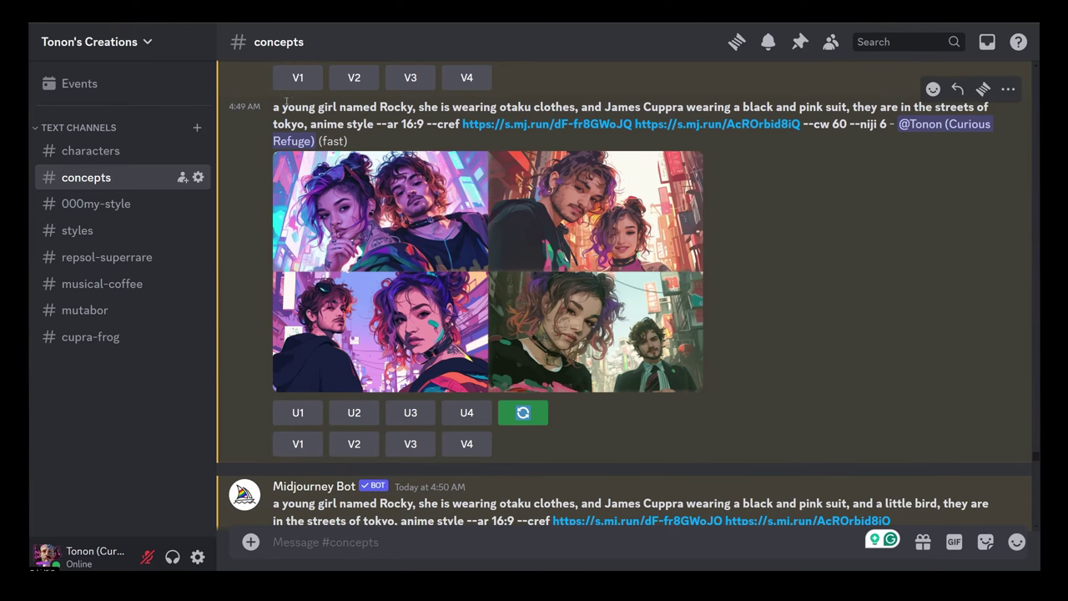
pyautogui.moveTo(274, 106); pyautogui.dragTo(426, 123)
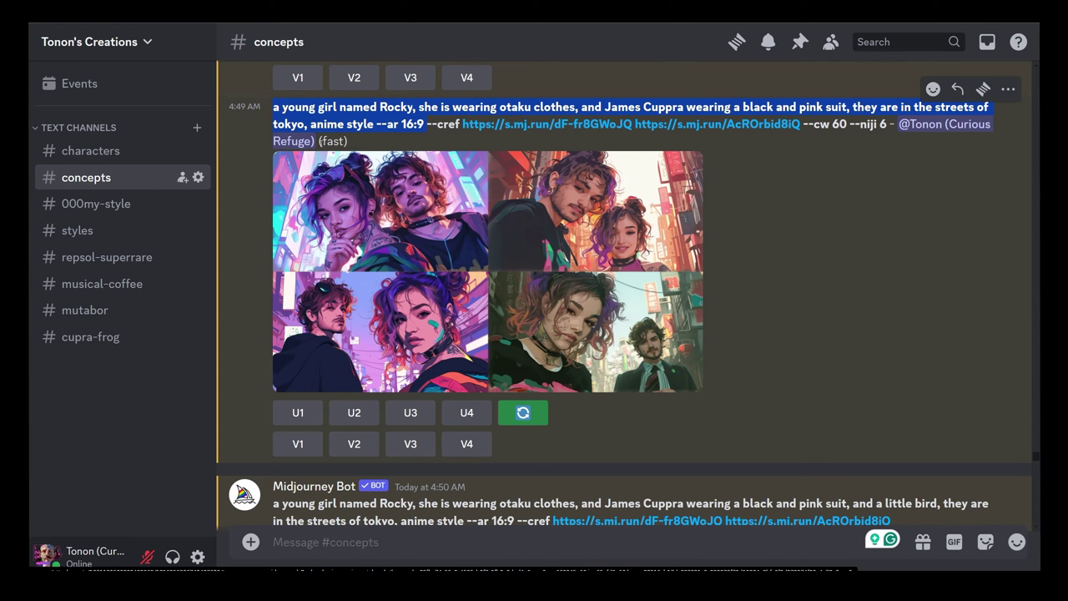
pyautogui.click(349, 98)
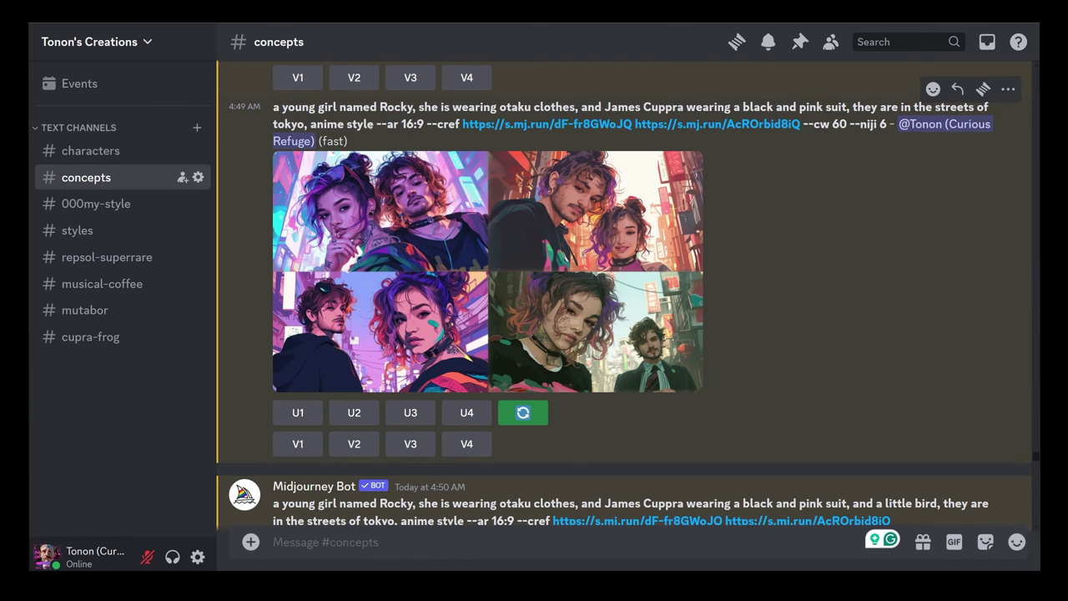
# Step: Highlight the second character's description, "--niji 6", "--cw 60" and "Rocky" in the two-character anime prompt
pyautogui.moveTo(370, 124); pyautogui.dragTo(581, 109)
pyautogui.rightClick(857, 113)
pyautogui.click(849, 109)
pyautogui.click(893, 190)
pyautogui.doubleClick(846, 123)
pyautogui.moveTo(849, 123); pyautogui.dragTo(890, 125)
pyautogui.click(878, 223)
pyautogui.moveTo(848, 123); pyautogui.dragTo(806, 124)
pyautogui.click(803, 274)
pyautogui.moveTo(380, 107); pyautogui.dragTo(413, 106)
# Step: Examine the anime Tokyo images that add a little bird, and open and close the linked bird reference image
pyautogui.scroll(-5, 761, 225)
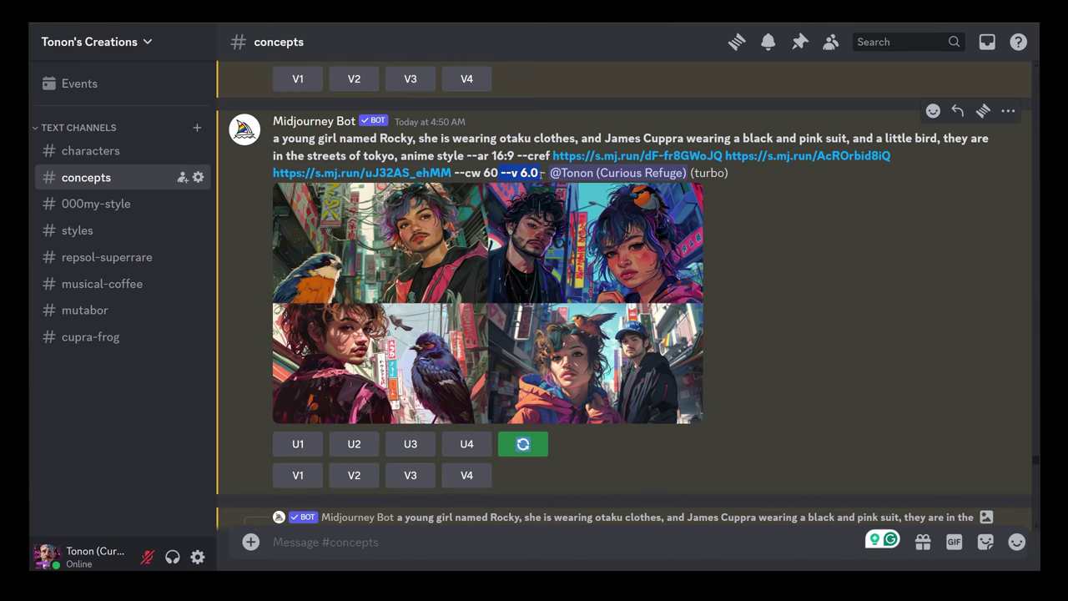
pyautogui.click(402, 177)
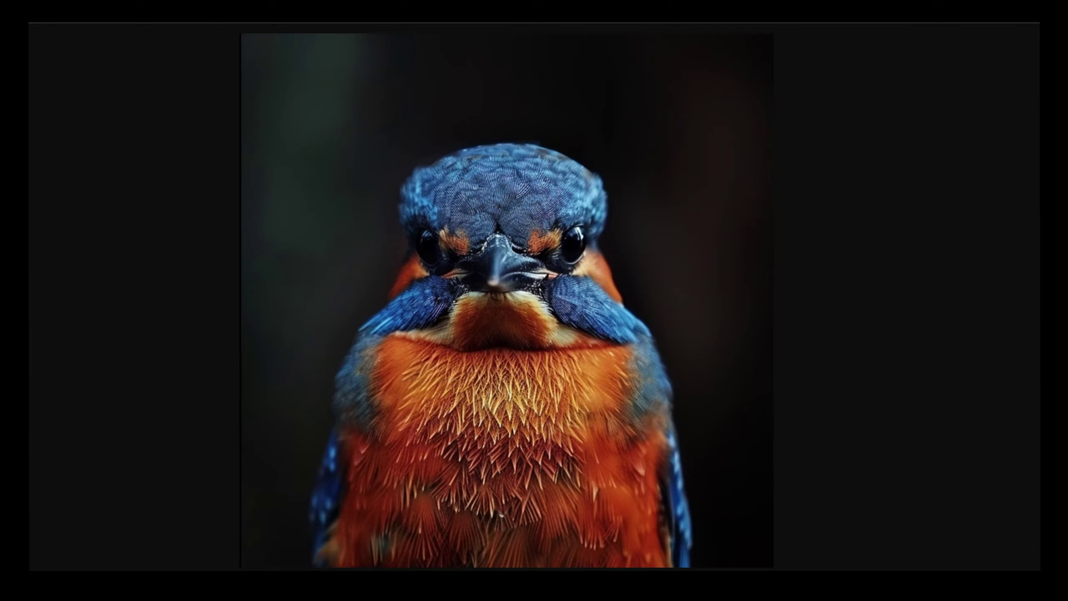
pyautogui.press('Escape')
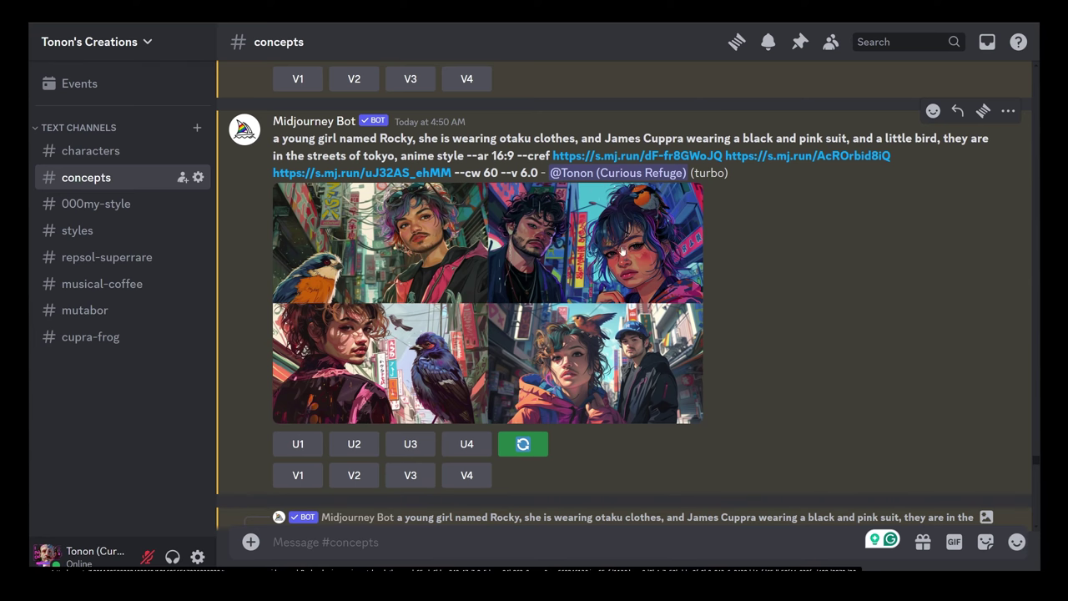
# Step: Compare the two-character Tokyo anime images made with --niji 6 at --cw 60 and --cw 100, highlighting "--ar 16:9" in the latter prompt
pyautogui.doubleClick(491, 172)
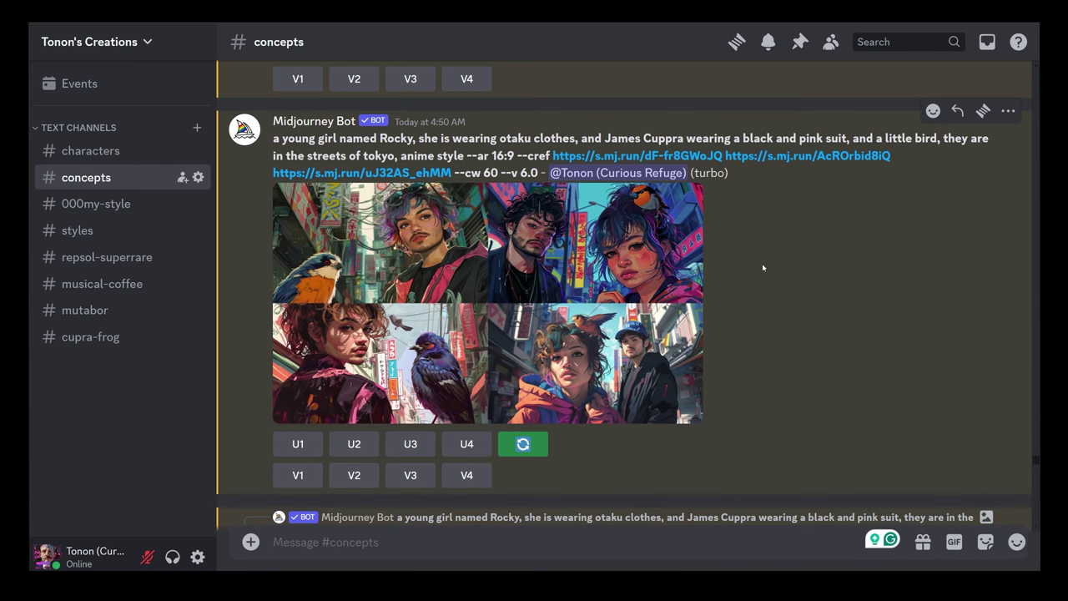
pyautogui.scroll(-3, 761, 265)
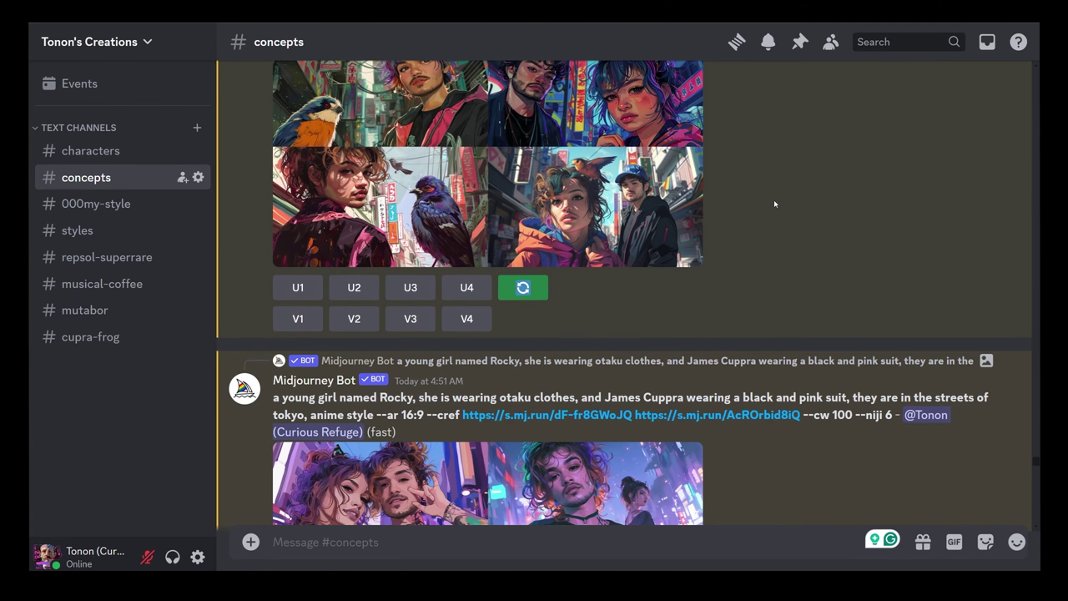
pyautogui.scroll(-5, 773, 200)
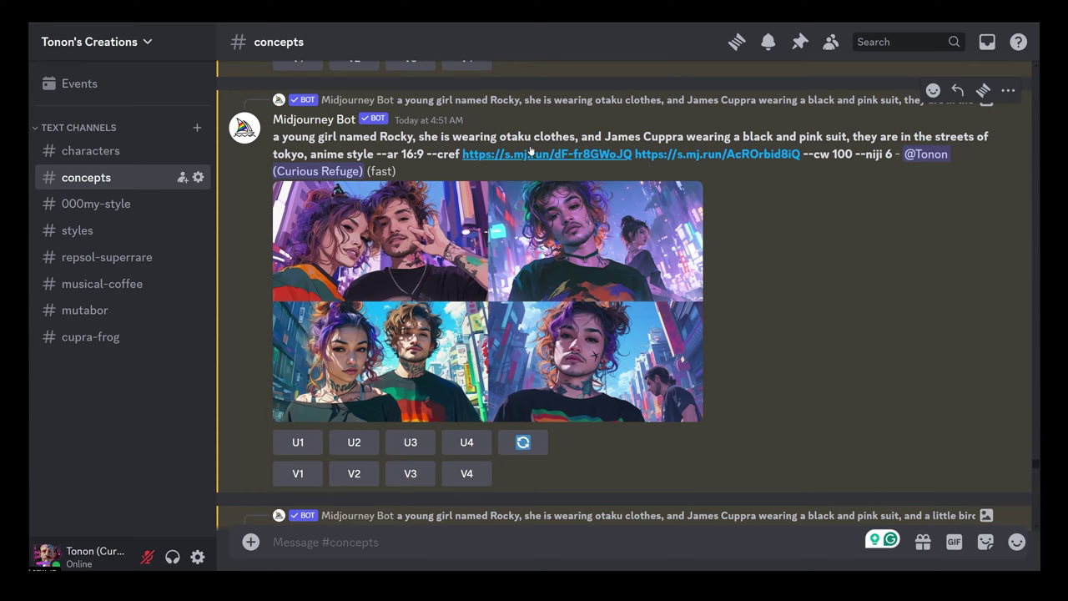
pyautogui.scroll(10, 574, 288)
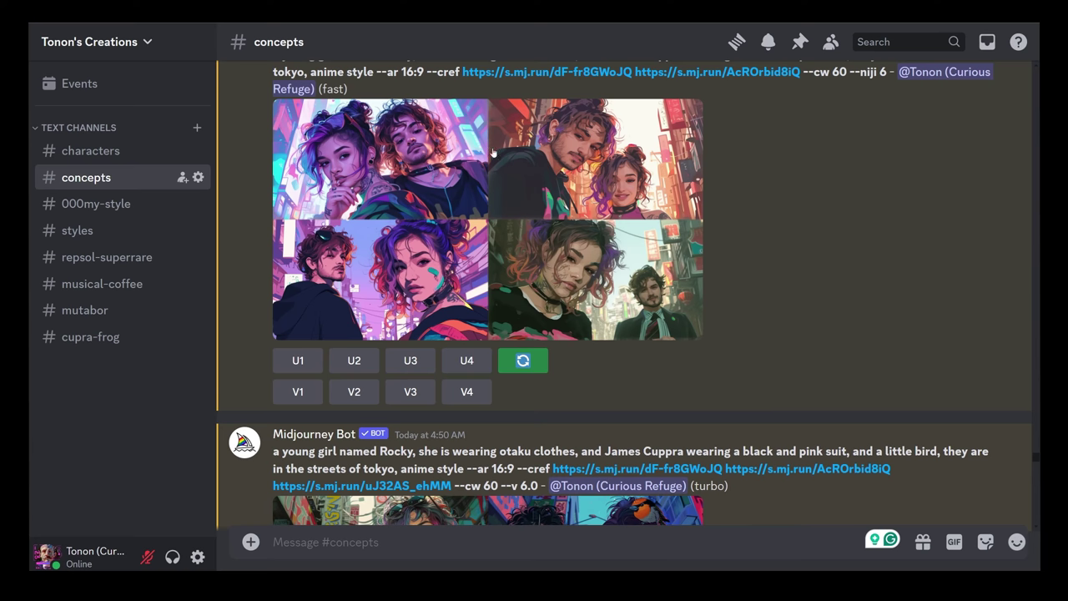
pyautogui.scroll(-8, 671, 176)
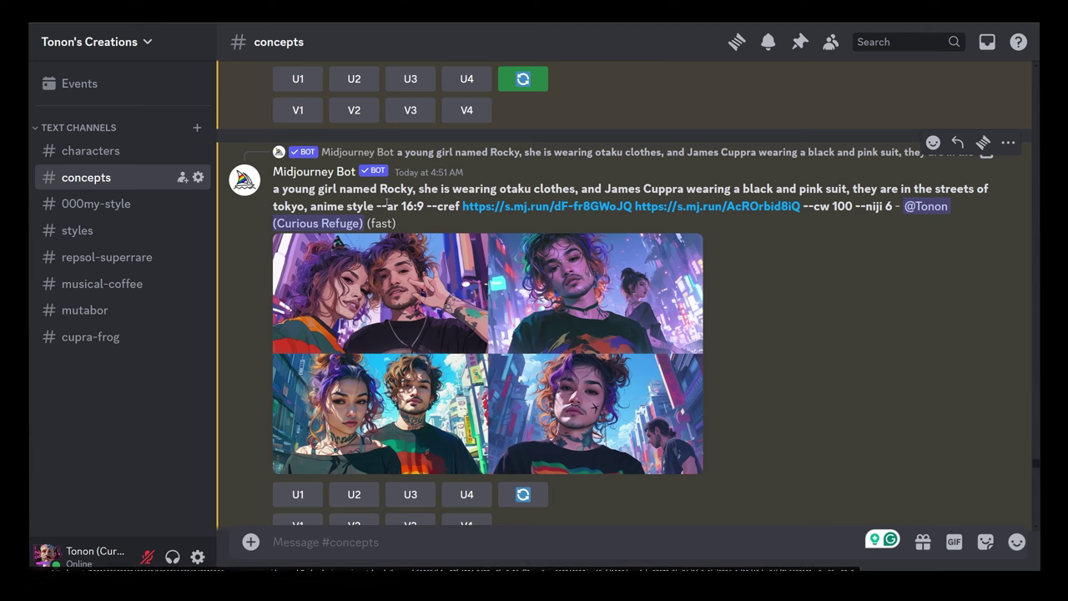
pyautogui.moveTo(376, 206); pyautogui.dragTo(424, 206)
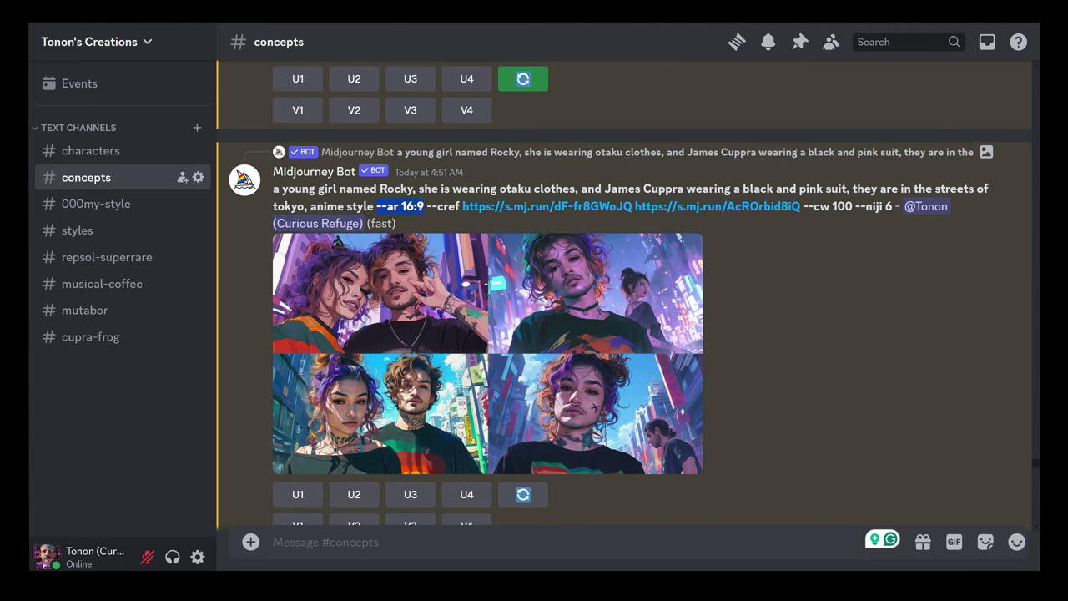
# Step: Compare the 16:9 Tokyo images with the little bird made at --cw 60, 100 and 0 for character and bird likeness
pyautogui.scroll(-3, 725, 130)
pyautogui.scroll(-10, 751, 132)
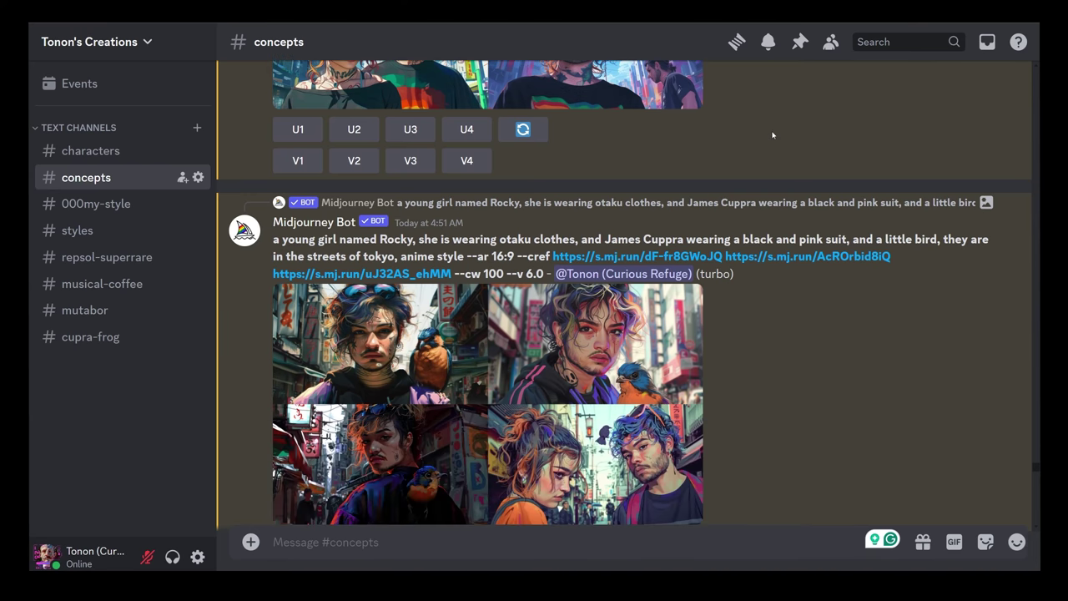
pyautogui.scroll(-6, 755, 253)
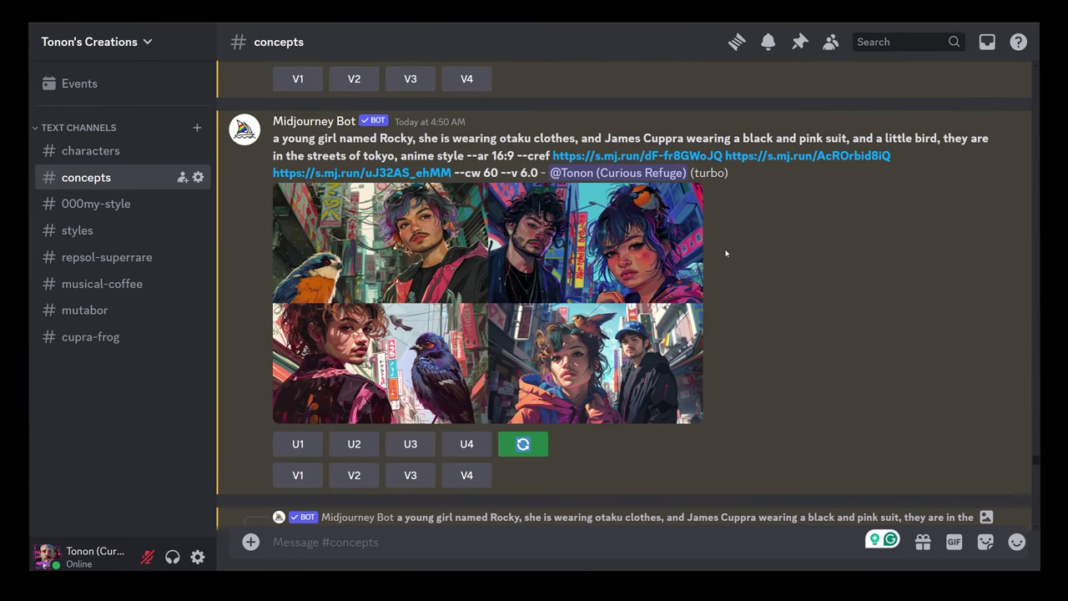
pyautogui.scroll(-1, 537, 220)
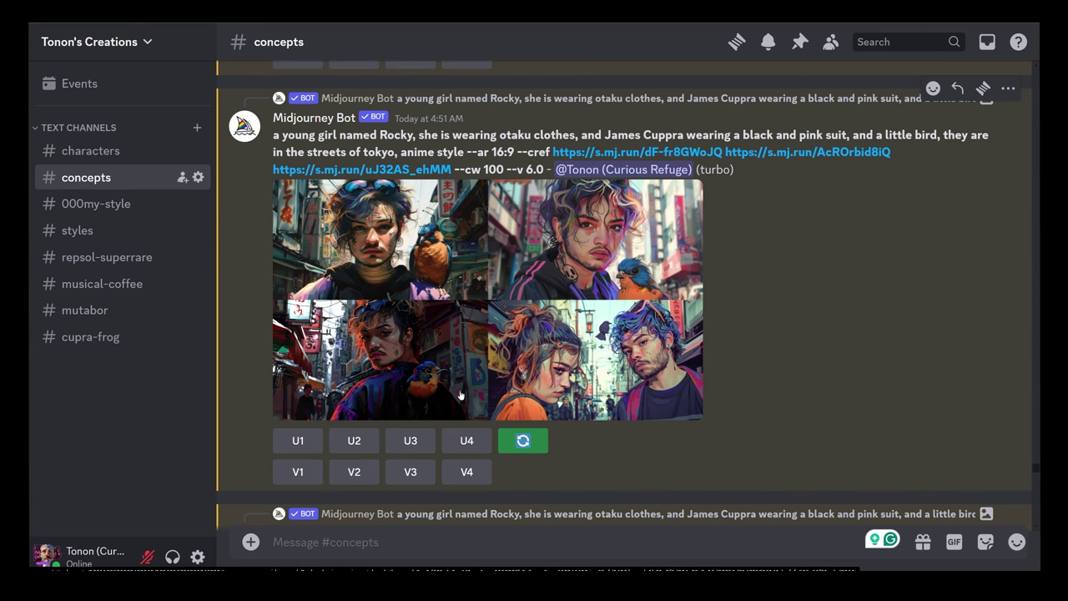
pyautogui.scroll(1, 439, 375)
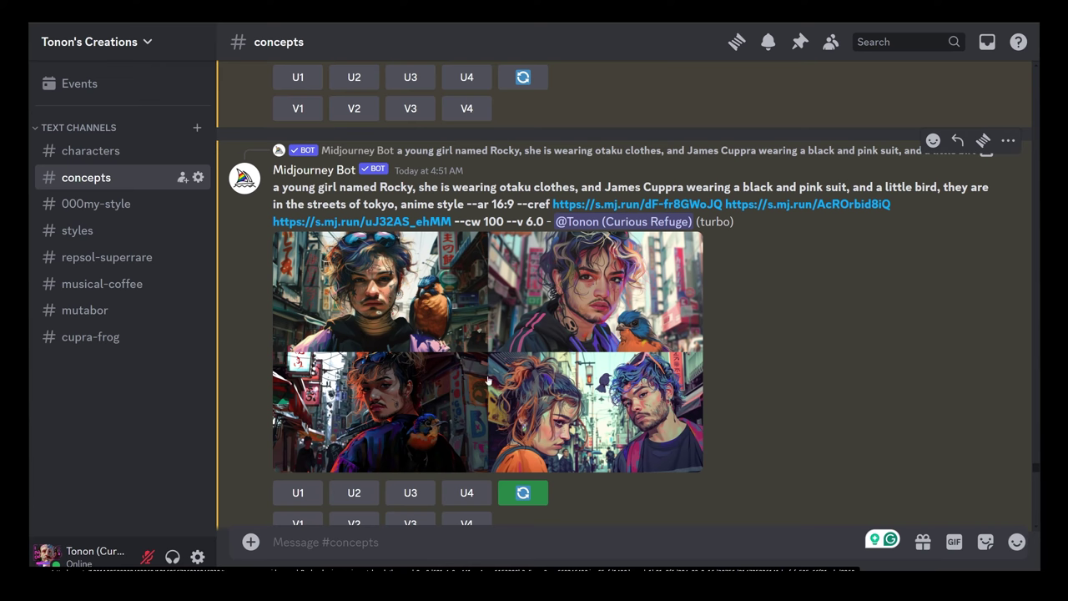
pyautogui.scroll(-5, 588, 338)
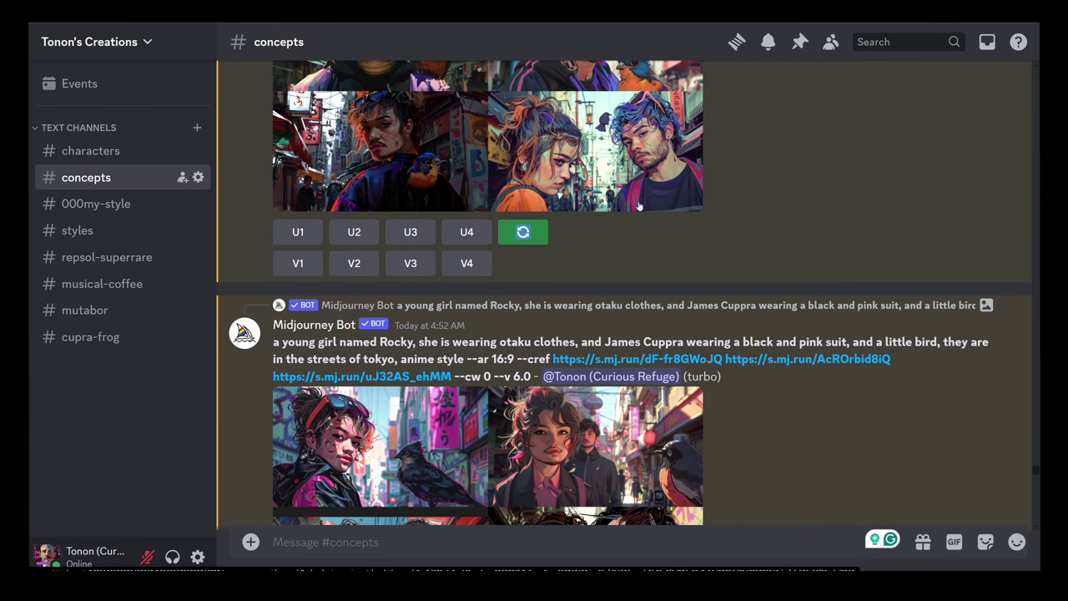
pyautogui.scroll(-3, 791, 284)
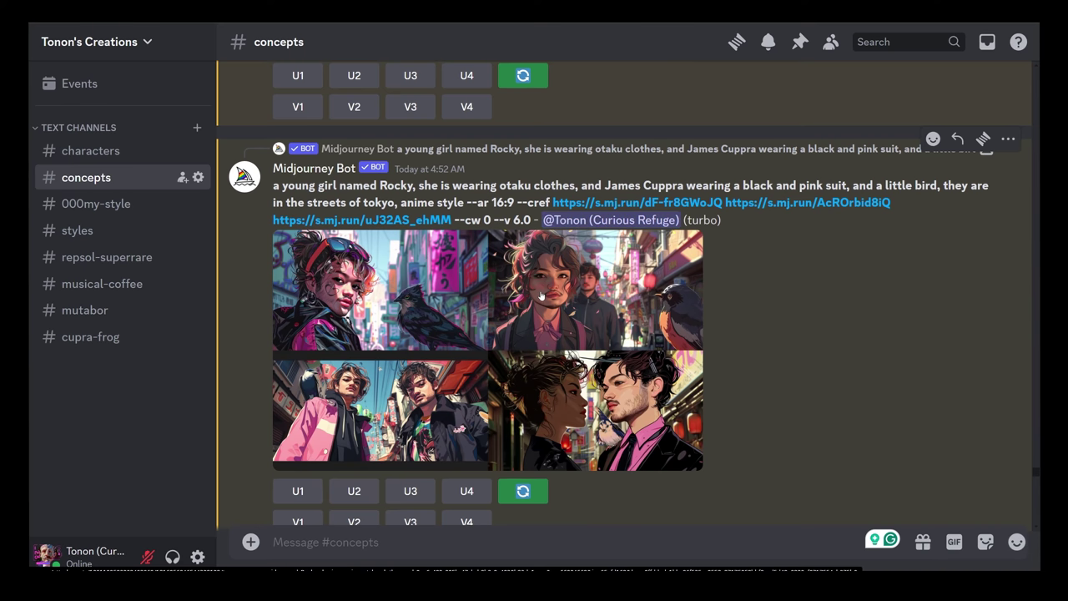
# Step: Examine the wide bird images at --cw 0 and 100, highlighting "--ar 26:9", the weight "100" and the --cref links in their prompts
pyautogui.scroll(-5, 541, 297)
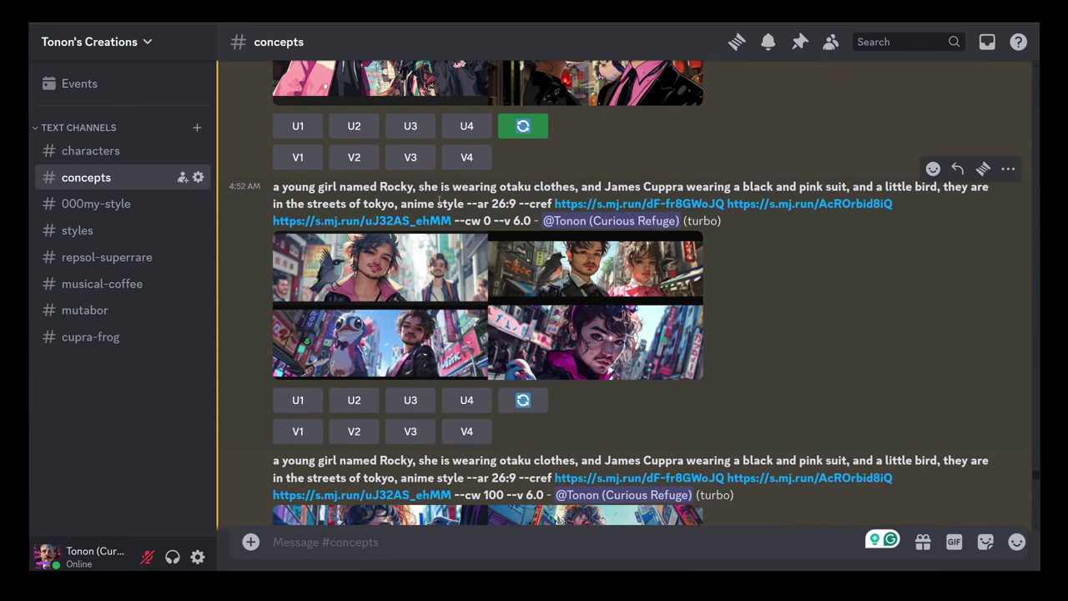
pyautogui.moveTo(467, 203); pyautogui.dragTo(517, 206)
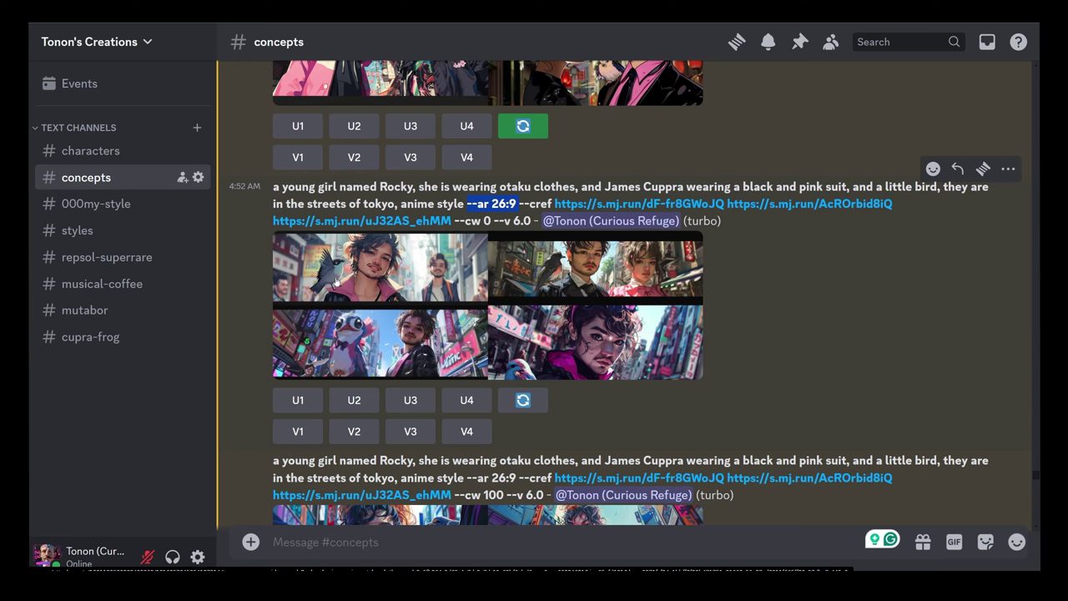
pyautogui.click(487, 220)
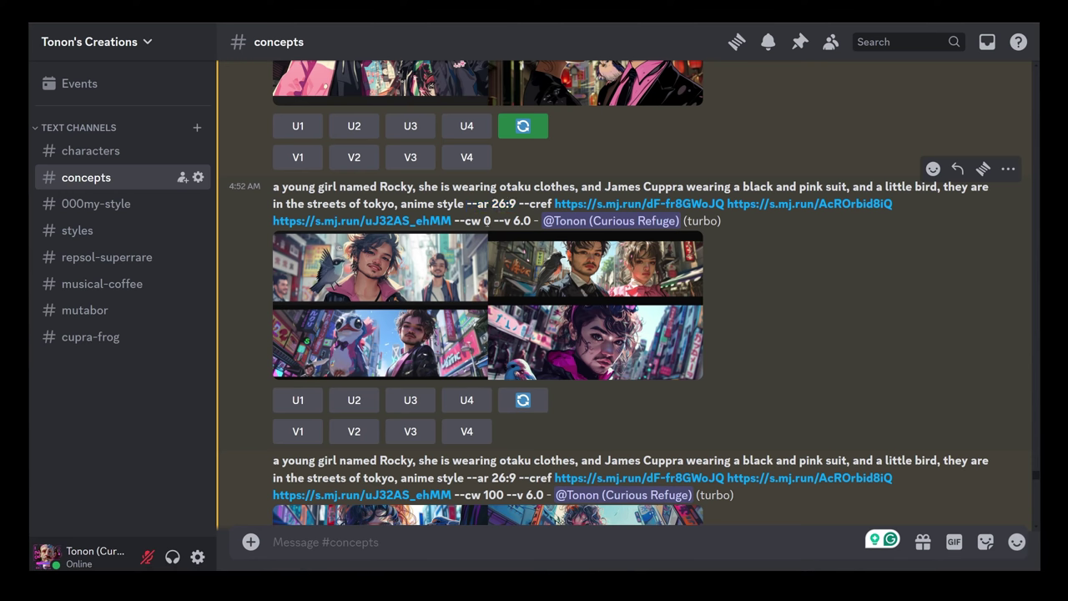
pyautogui.scroll(-3, 715, 294)
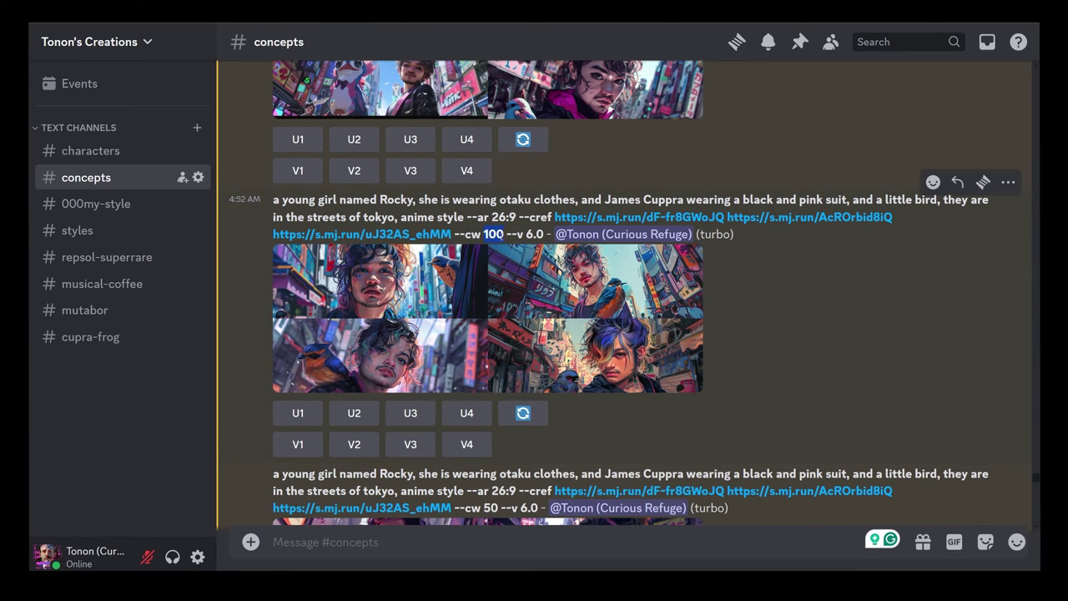
pyautogui.click(835, 314)
pyautogui.moveTo(554, 217); pyautogui.dragTo(453, 235)
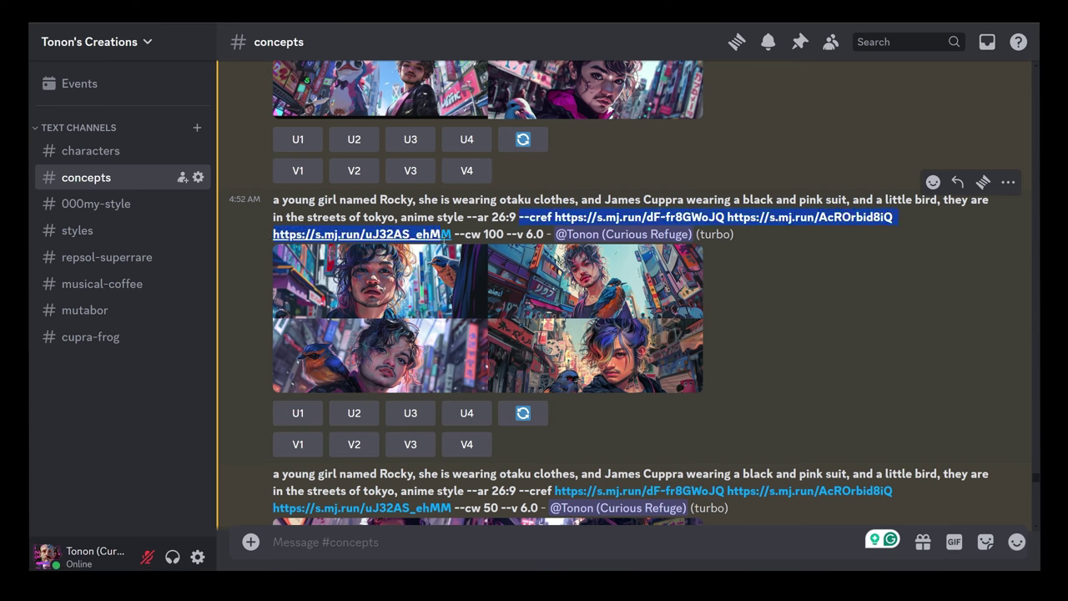
pyautogui.click(585, 400)
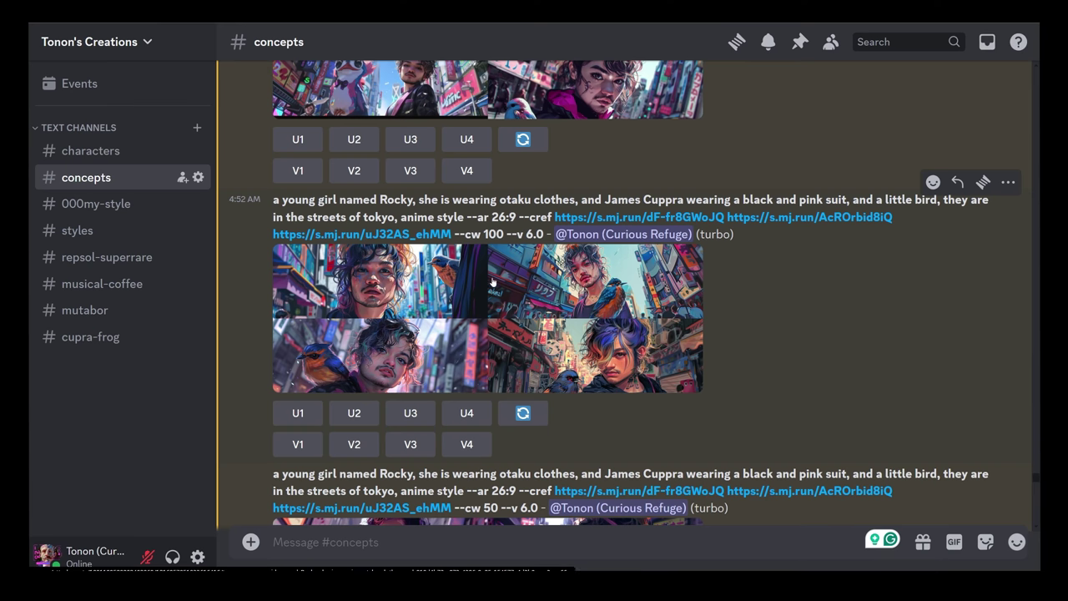
# Step: Compare the 26:9 Tokyo bird images made at --cw 0, 100 and 50 for how many characters each includes
pyautogui.scroll(5, 523, 321)
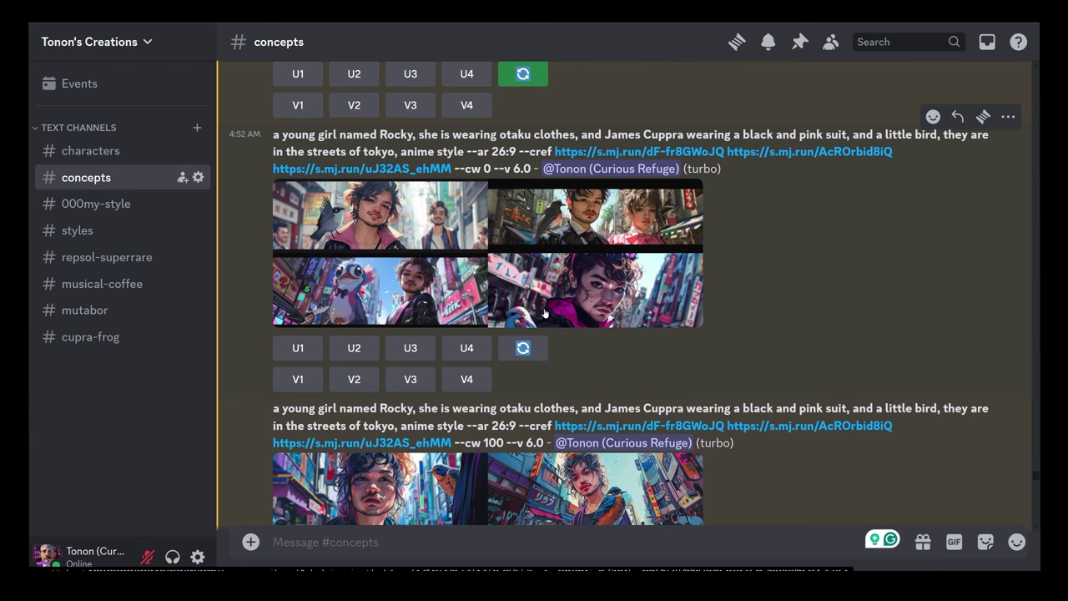
pyautogui.scroll(5, 545, 312)
pyautogui.scroll(-5, 567, 267)
pyautogui.scroll(2, 591, 220)
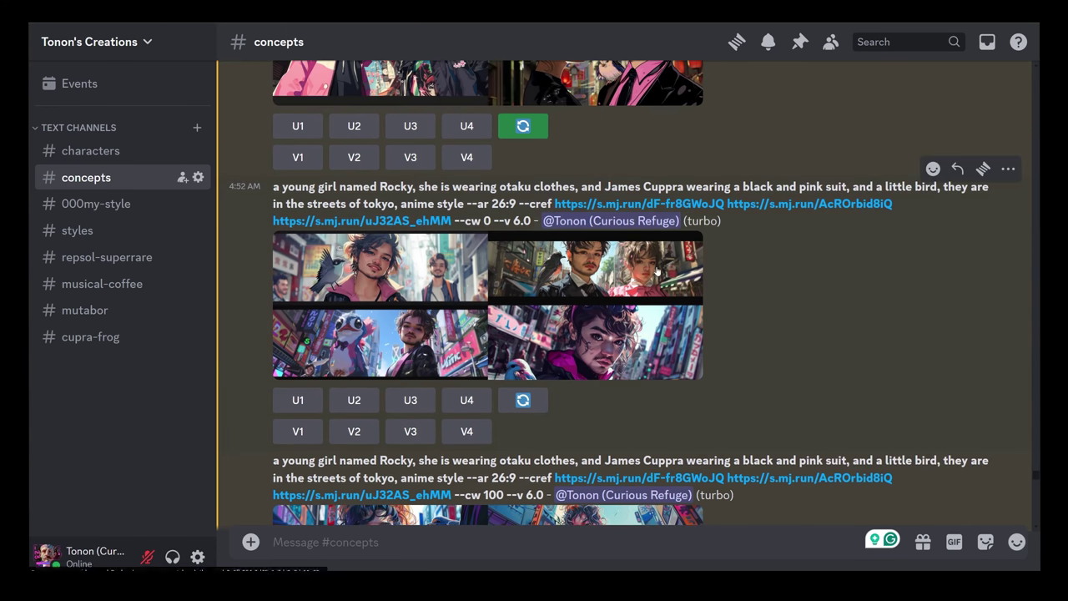
pyautogui.scroll(-1, 659, 288)
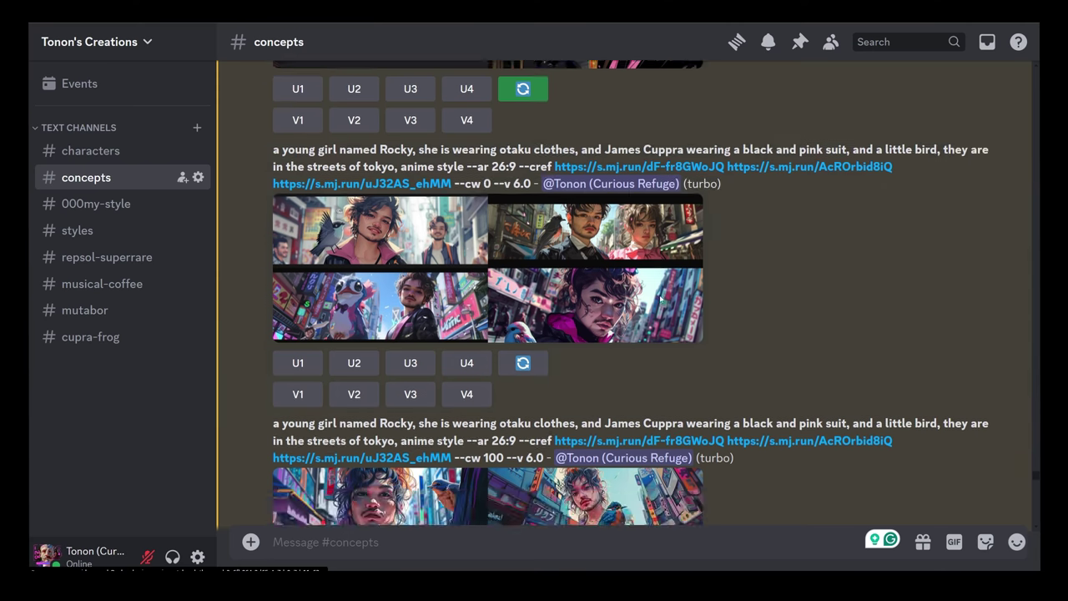
pyautogui.scroll(-10, 650, 284)
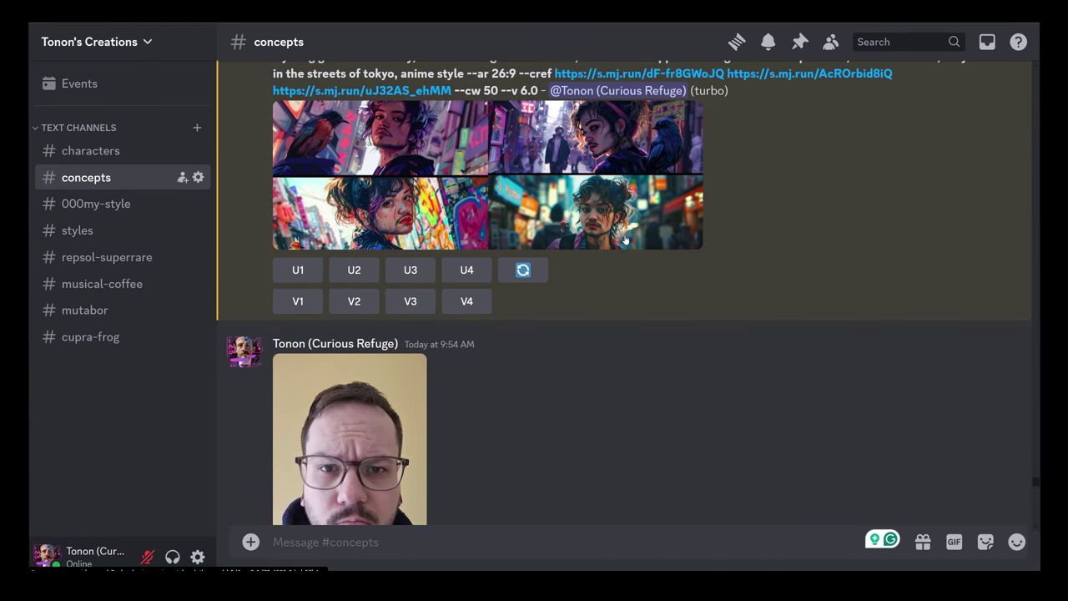
# Step: Compare the reference photo of the man in glasses with the medieval cave wizard portraits made at --cw 70 and --cw 100
pyautogui.scroll(-4, 626, 237)
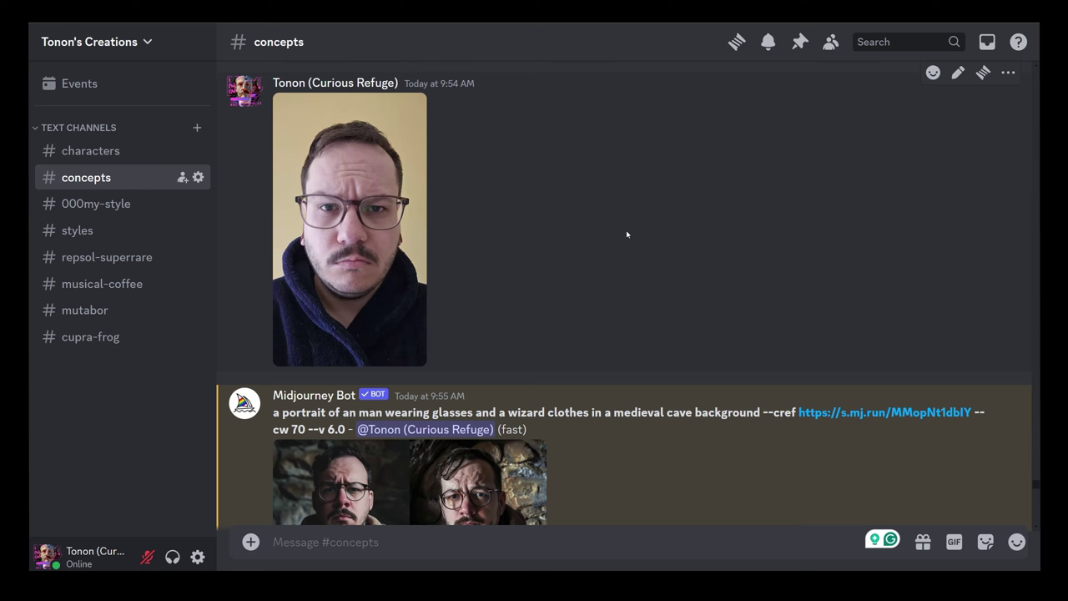
pyautogui.scroll(-1, 626, 234)
pyautogui.scroll(1, 495, 200)
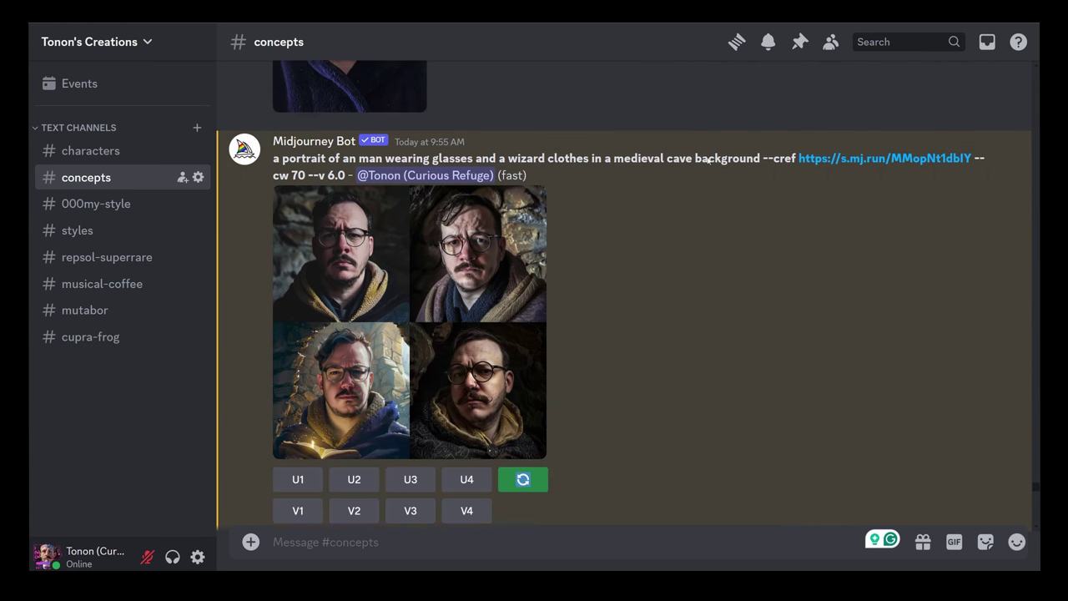
pyautogui.scroll(-4, 708, 160)
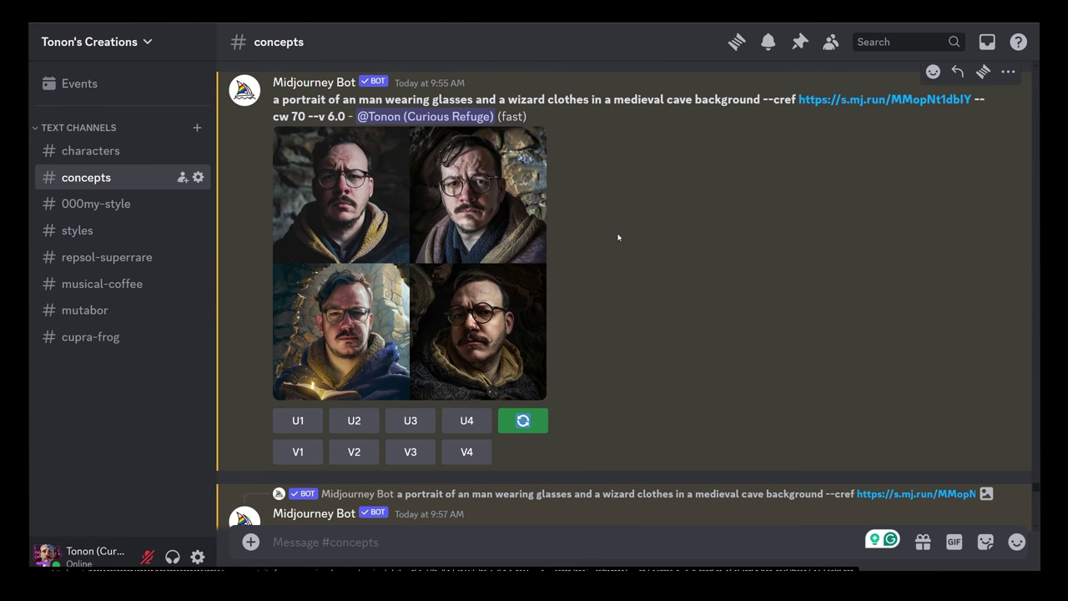
pyautogui.scroll(-5, 604, 222)
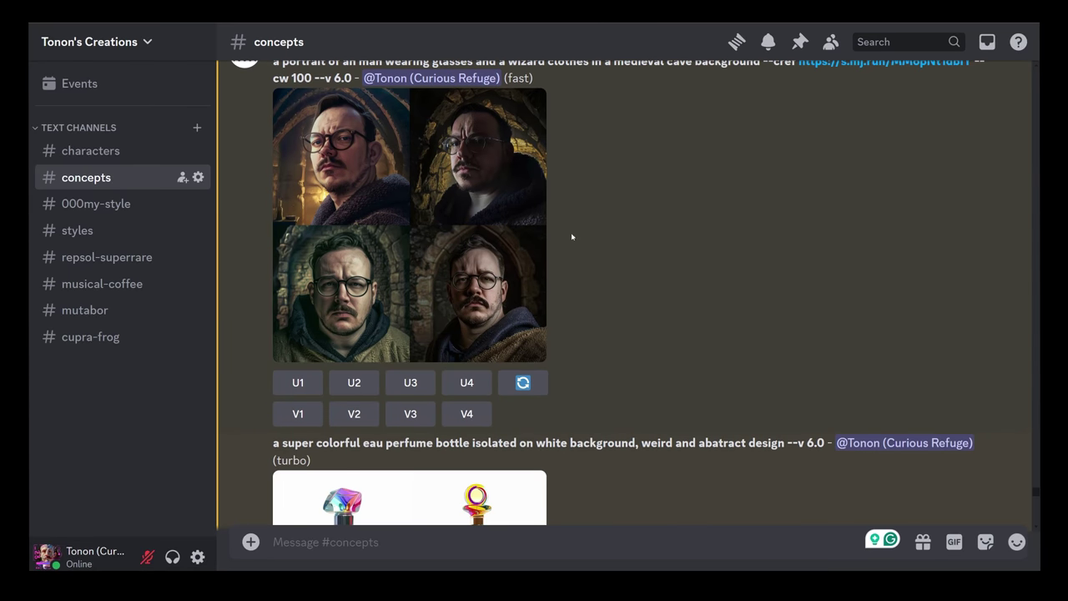
pyautogui.scroll(4, 609, 228)
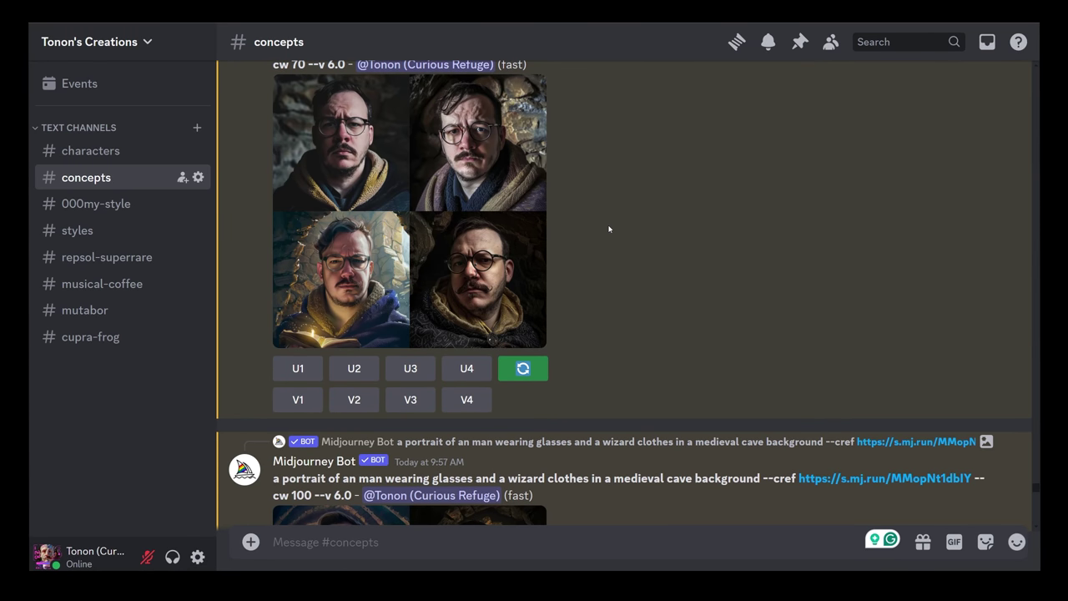
# Step: Examine the face and clothing details in the wizard portraits made at --cw 100
pyautogui.scroll(-4, 605, 225)
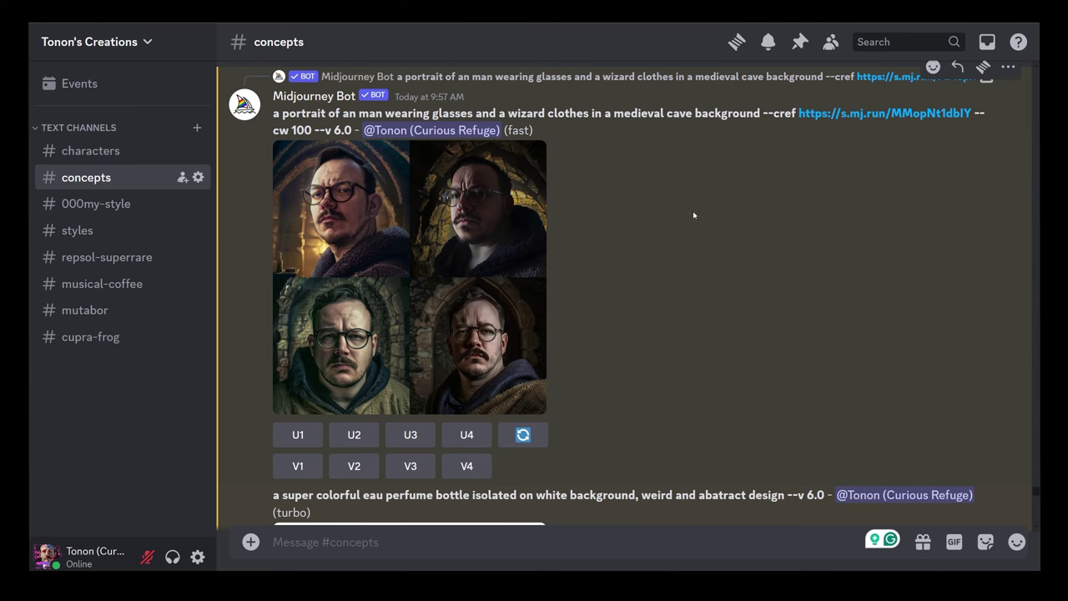
pyautogui.scroll(-2, 692, 210)
pyautogui.scroll(2, 697, 207)
pyautogui.scroll(-1, 701, 202)
pyautogui.scroll(-3, 409, 192)
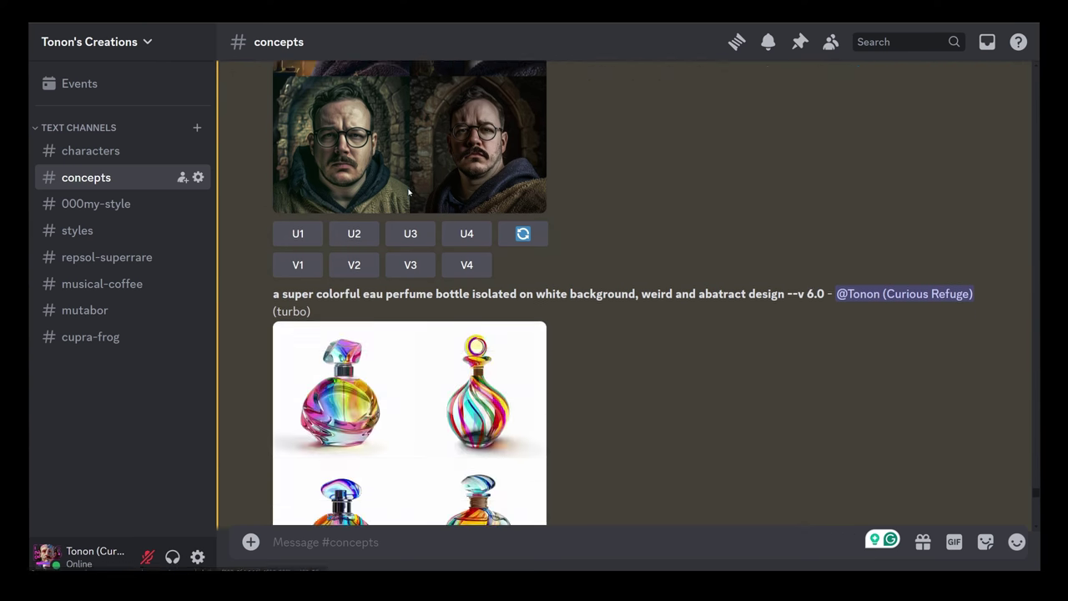
pyautogui.scroll(4, 409, 191)
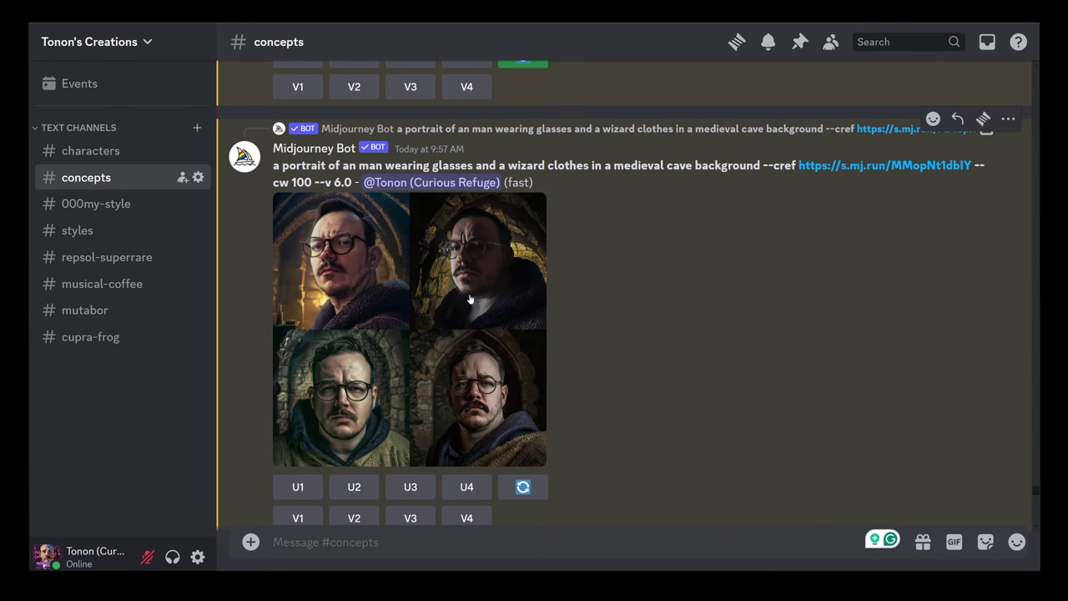
# Step: Compare the upscaled colorful perfume bottle with the top-down advertising shots among leaves and water that reference it at --cw 100
pyautogui.scroll(-4, 606, 245)
pyautogui.scroll(-3, 626, 103)
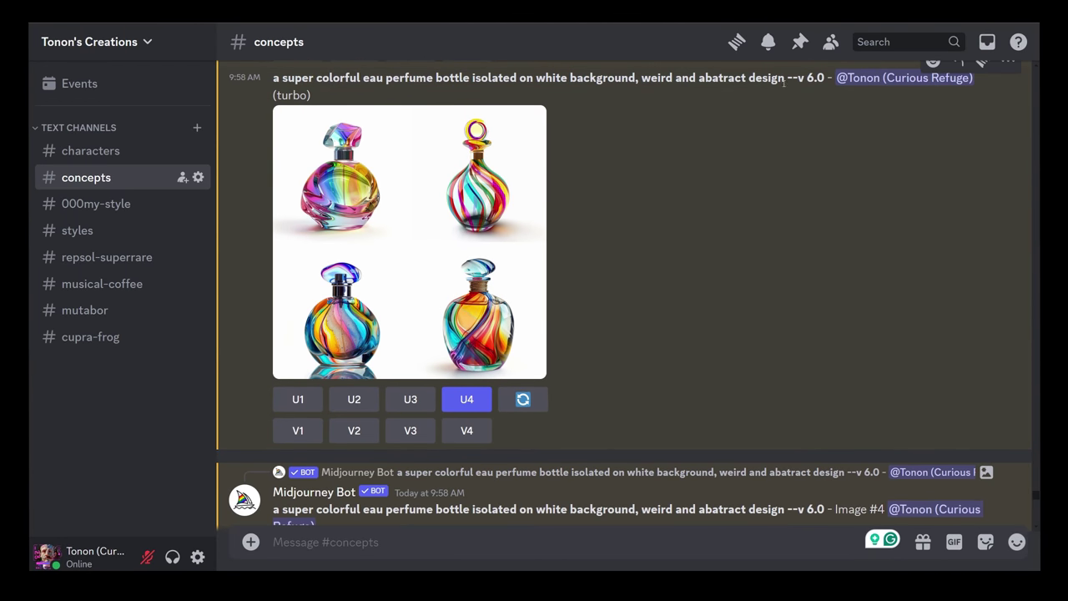
pyautogui.scroll(-9, 729, 136)
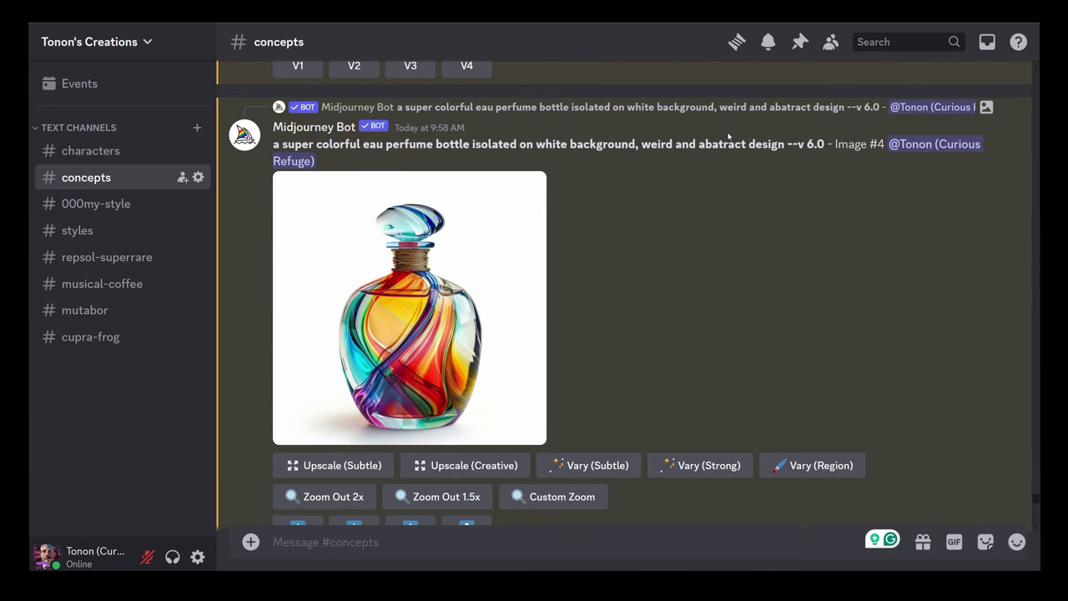
pyautogui.scroll(-3, 726, 138)
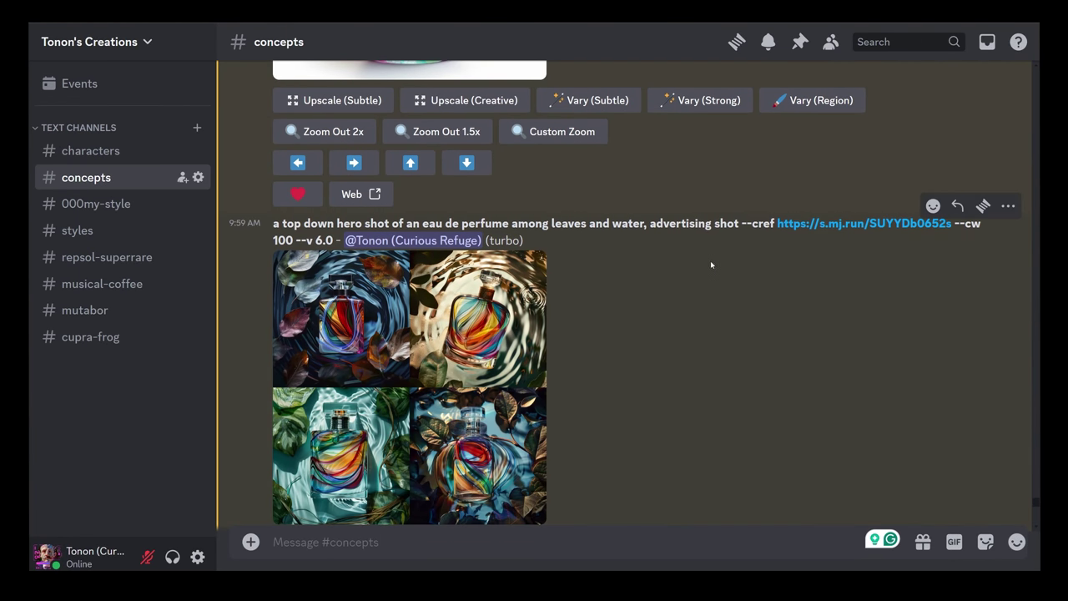
pyautogui.scroll(4, 680, 275)
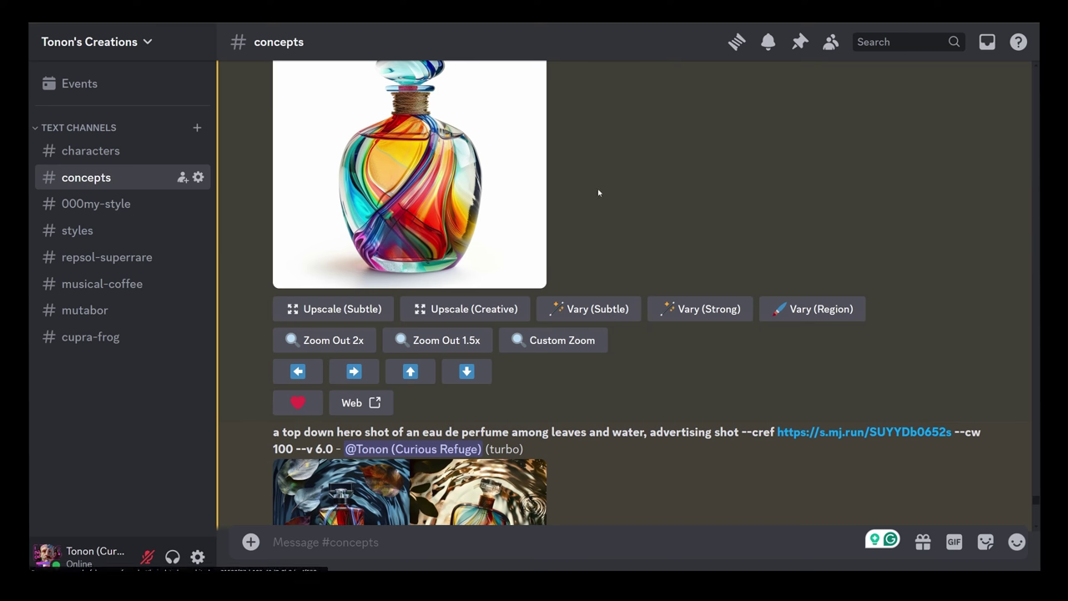
pyautogui.scroll(-4, 598, 193)
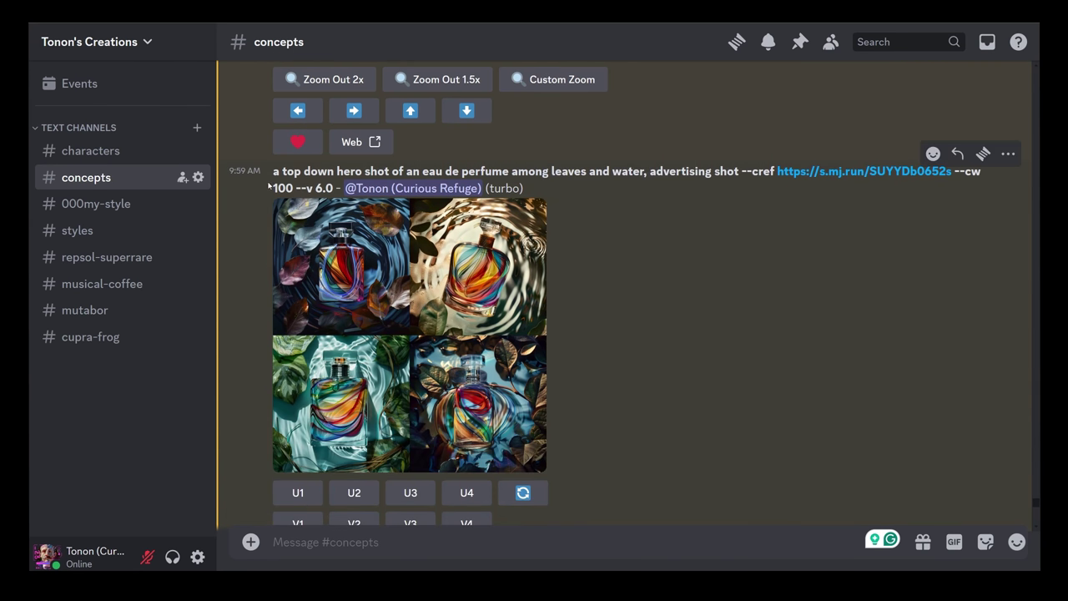
# Step: Compare the wording of the top-down perfume advertising prompt with the original colorful bottle prompt, focusing on the "eau de perfume" description and resulting bottles
pyautogui.moveTo(273, 171); pyautogui.dragTo(738, 170)
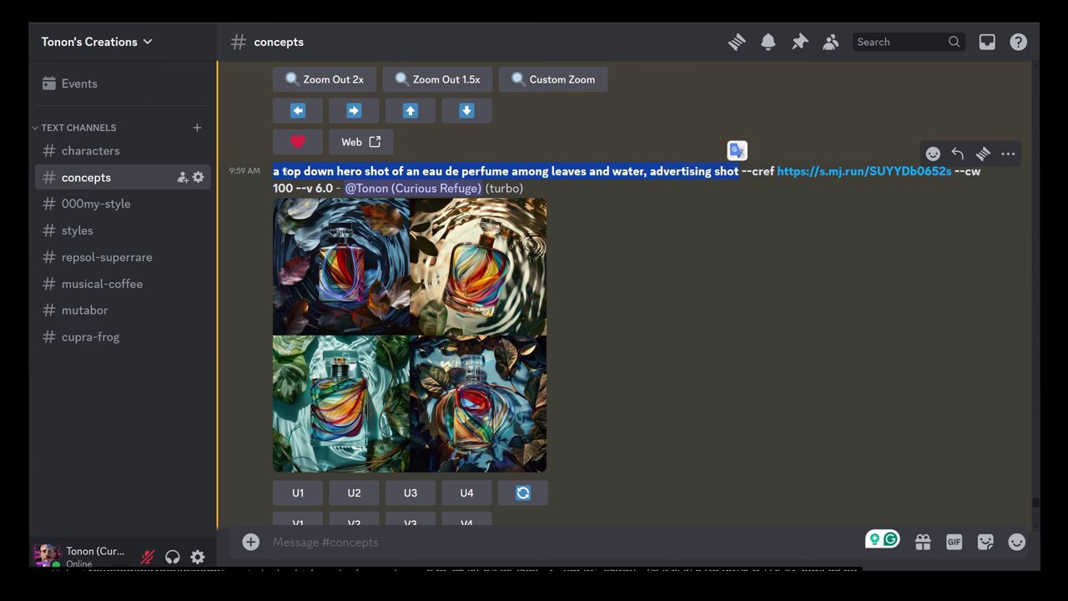
pyautogui.click(428, 170)
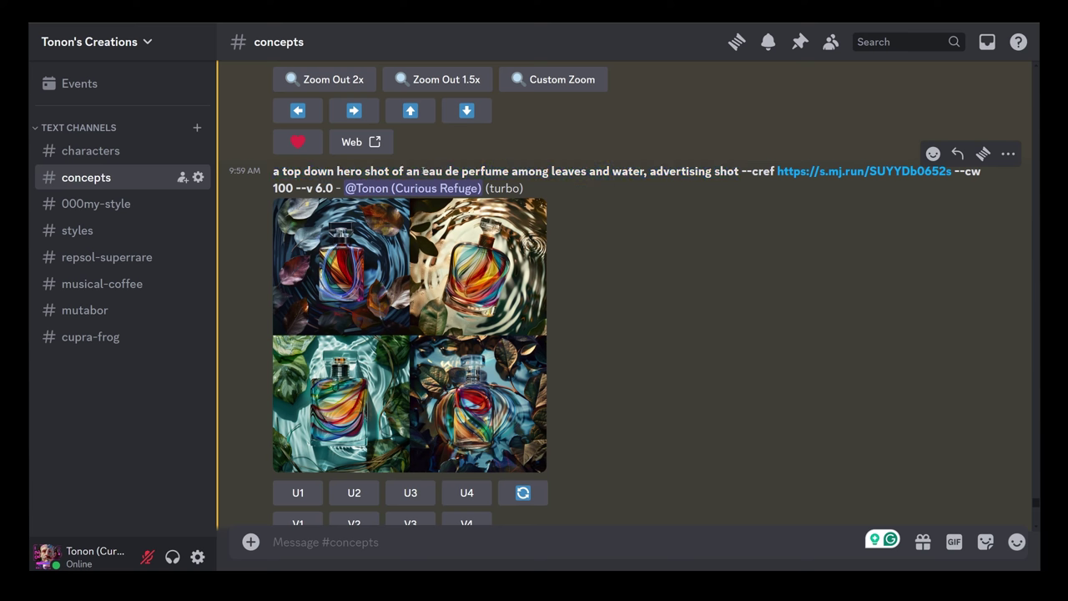
pyautogui.moveTo(423, 171); pyautogui.dragTo(510, 171)
pyautogui.scroll(5, 441, 188)
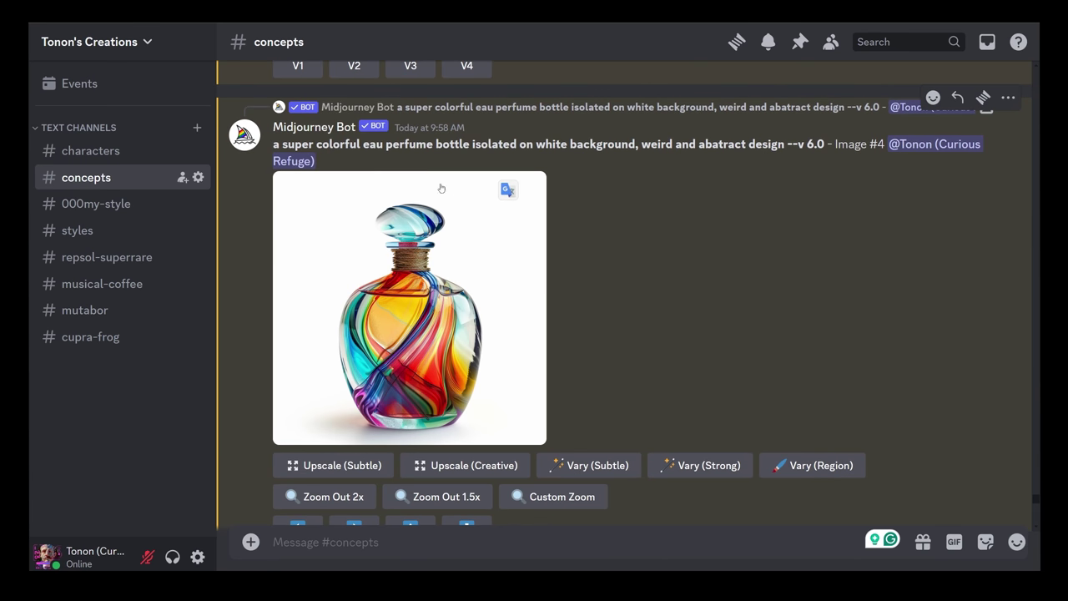
pyautogui.moveTo(275, 144); pyautogui.dragTo(415, 145)
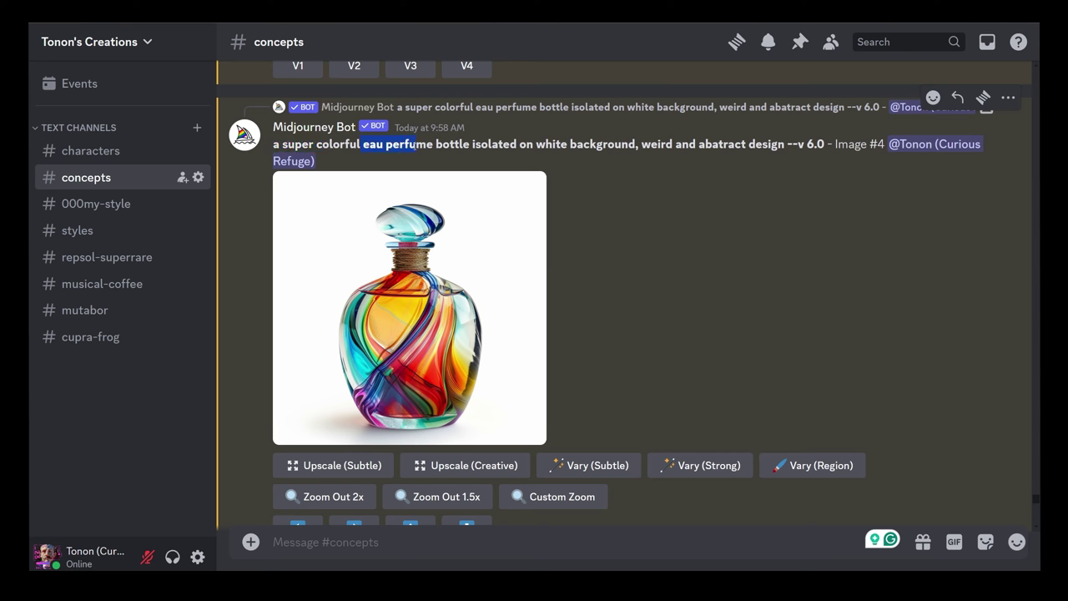
pyautogui.scroll(-5, 643, 308)
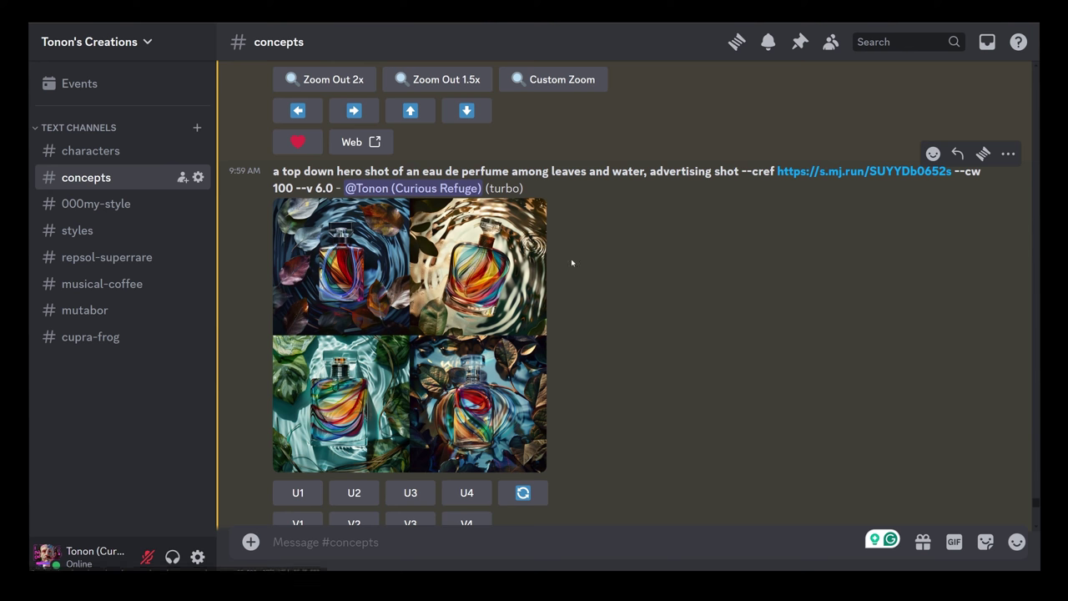
pyautogui.scroll(4, 518, 181)
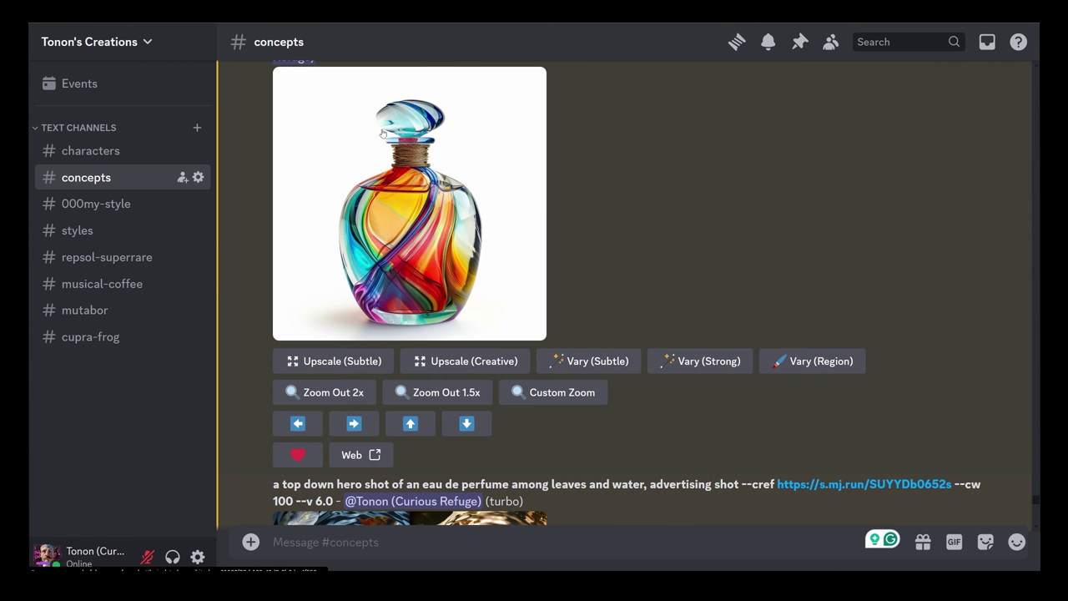
pyautogui.scroll(-4, 354, 373)
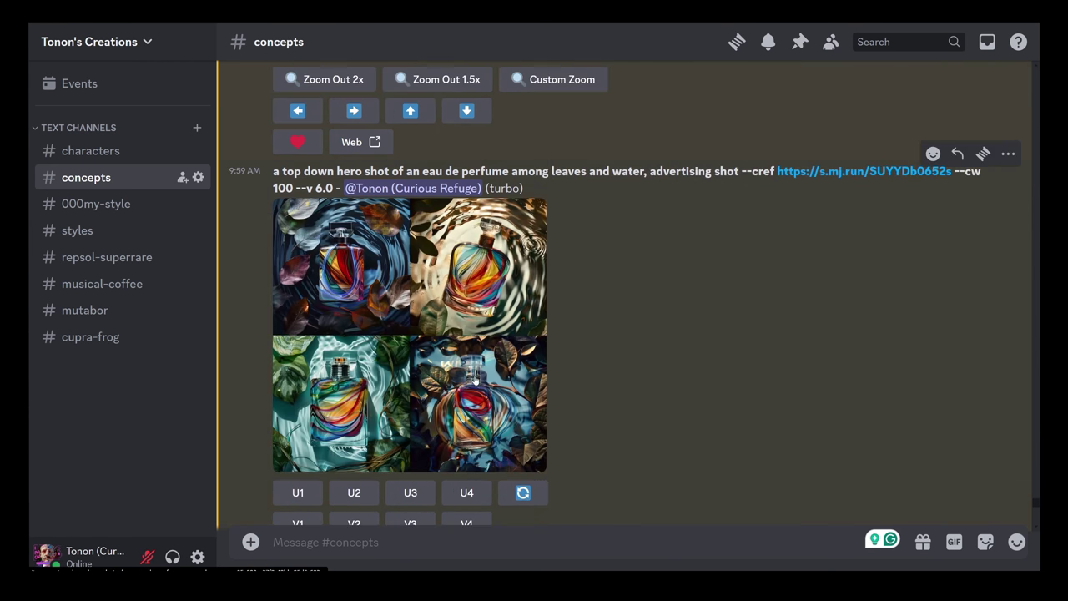
# Step: Compare the upscaled futuristic Ford Focus 2050 design with the top-down Tron-style road shots that reference it at --cw 100
pyautogui.scroll(-4, 627, 207)
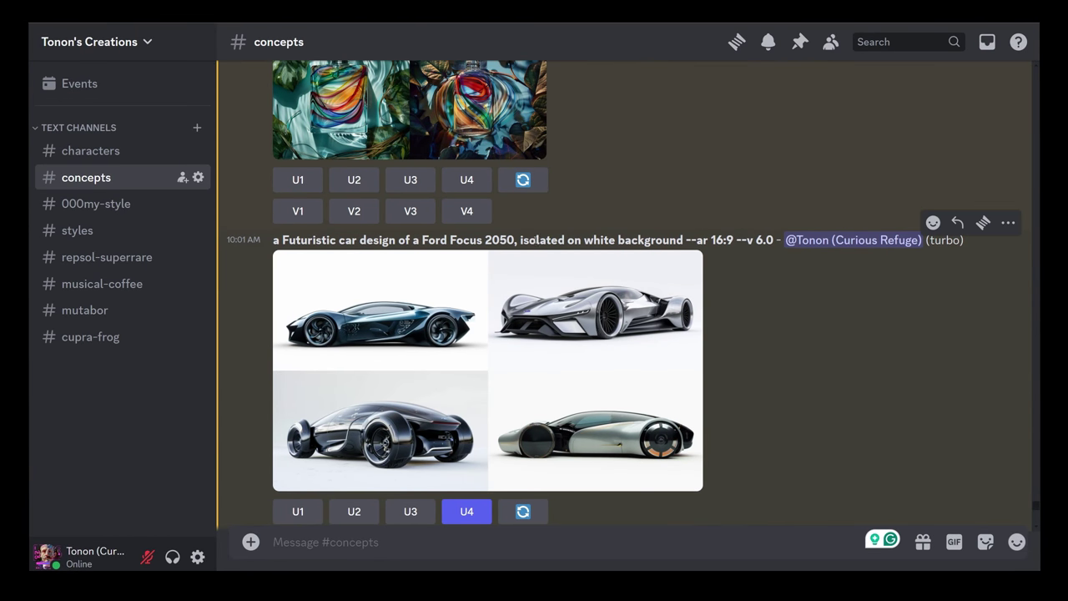
pyautogui.scroll(-6, 758, 209)
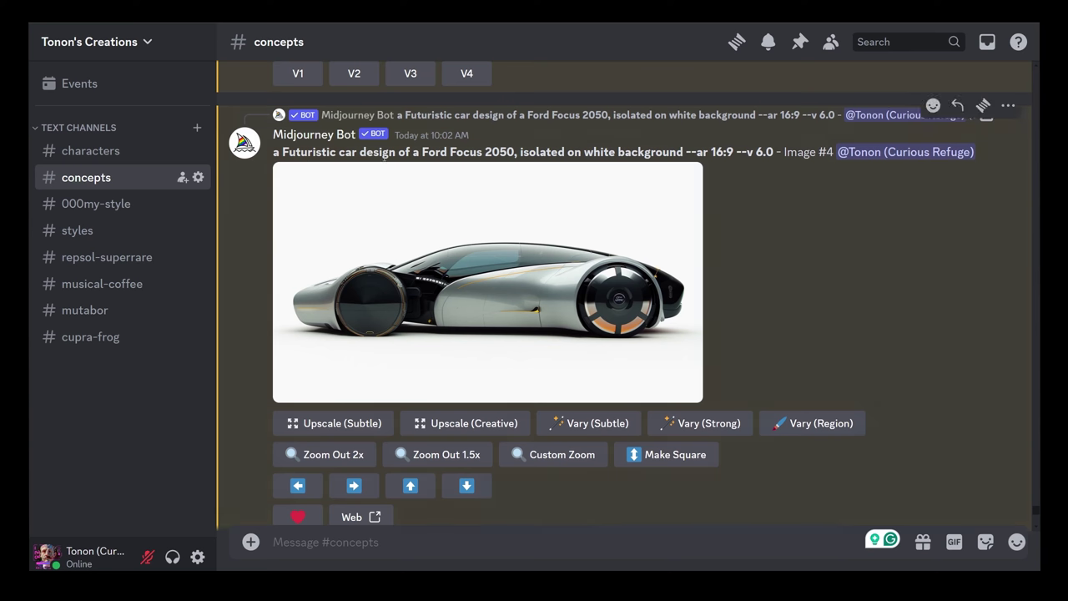
pyautogui.scroll(-3, 746, 158)
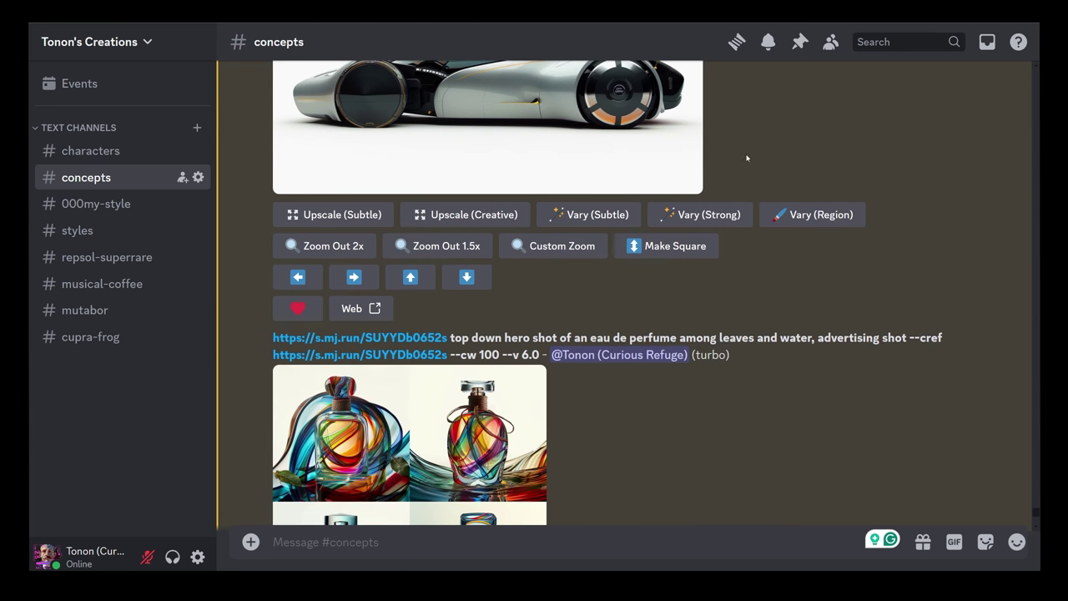
pyautogui.scroll(-7, 750, 130)
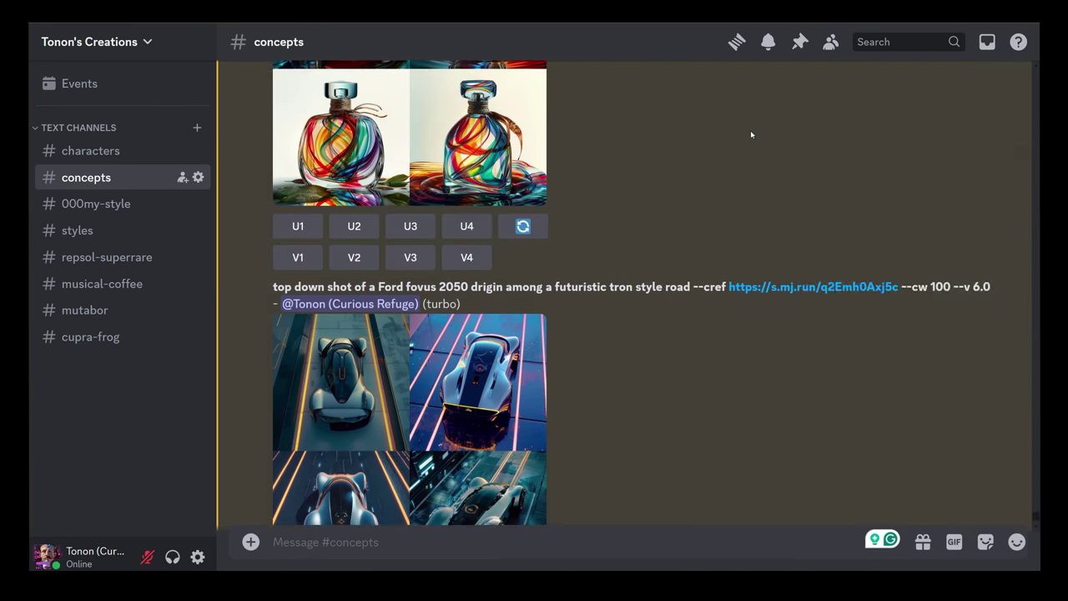
pyautogui.moveTo(273, 135); pyautogui.dragTo(690, 136)
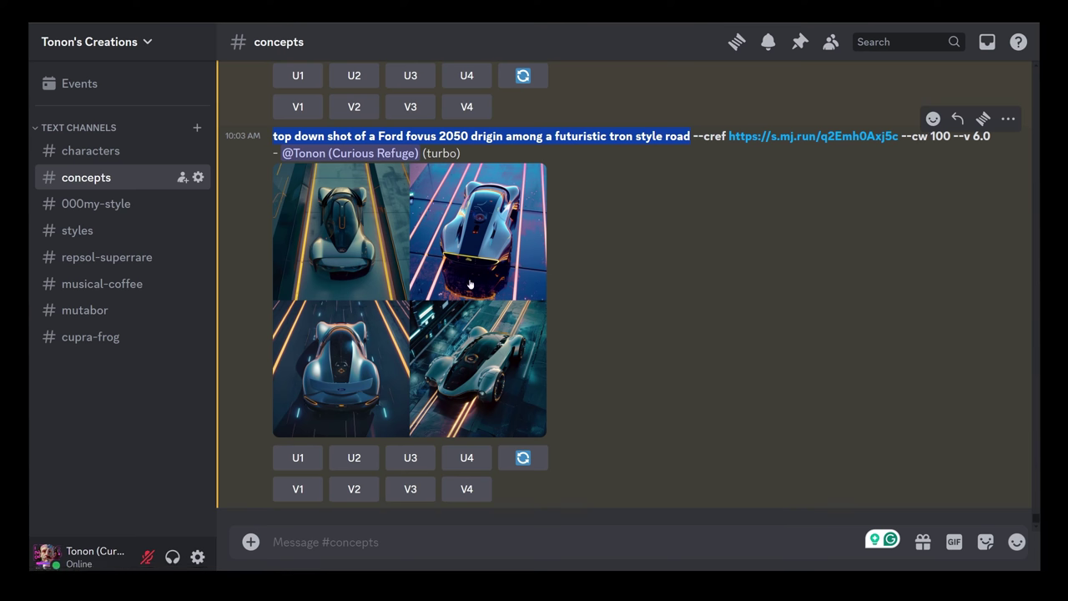
pyautogui.scroll(10, 679, 281)
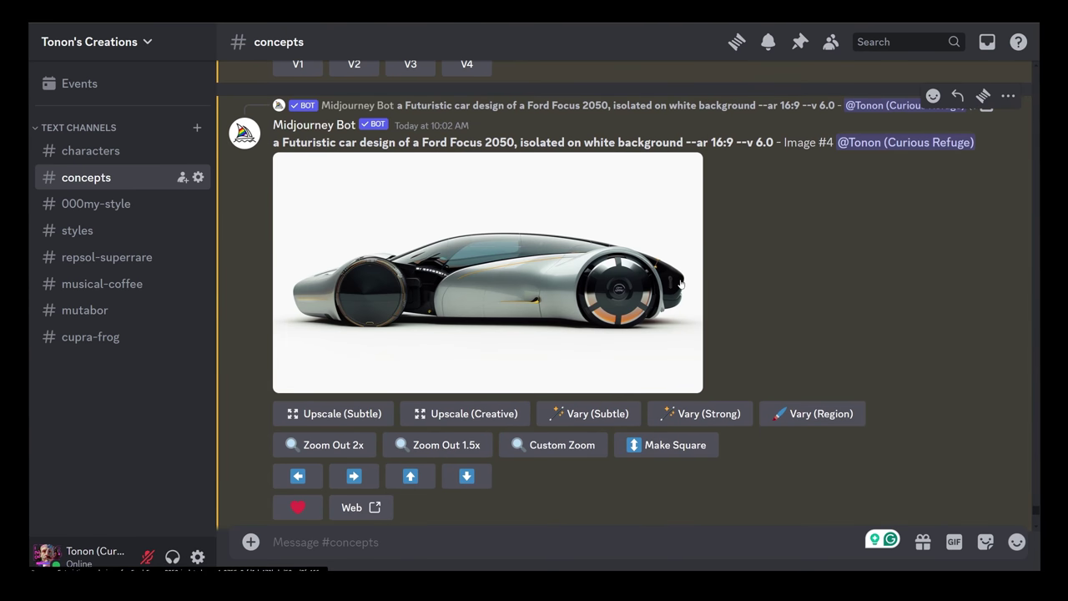
pyautogui.scroll(-10, 680, 285)
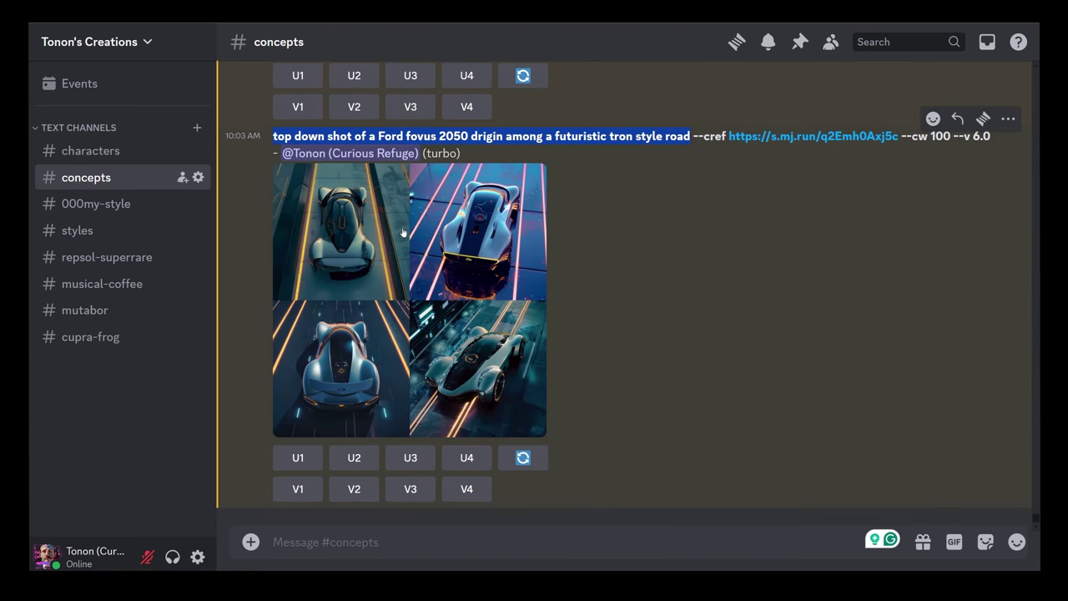
pyautogui.click(700, 337)
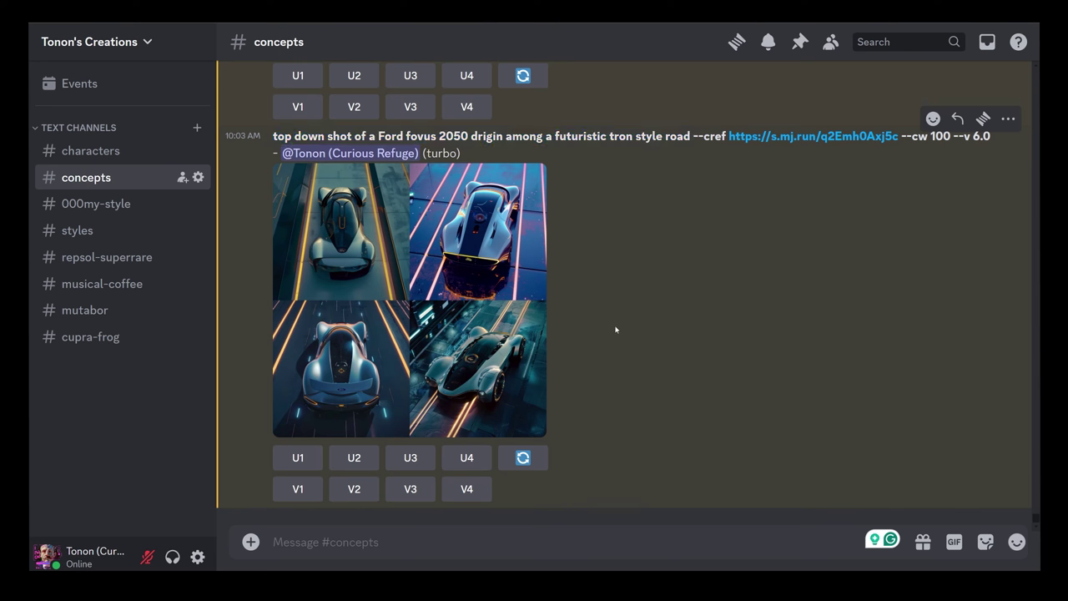
# Step: Compare the perfume advertising shots made with --cref alone with those that also use the bottle image as an image prompt
pyautogui.scroll(5, 616, 329)
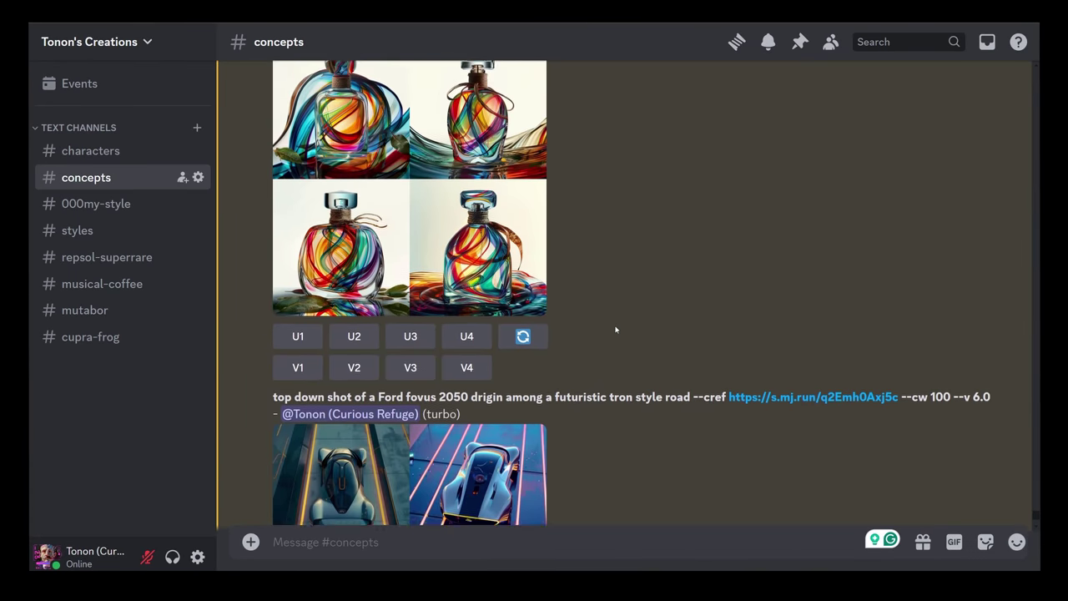
pyautogui.scroll(10, 387, 235)
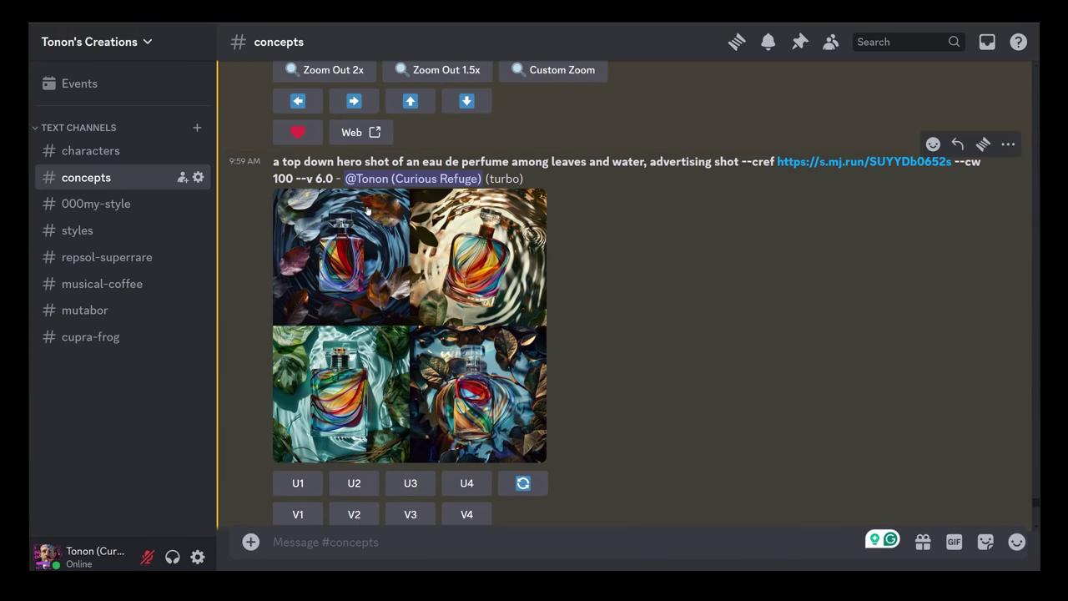
pyautogui.scroll(-10, 367, 211)
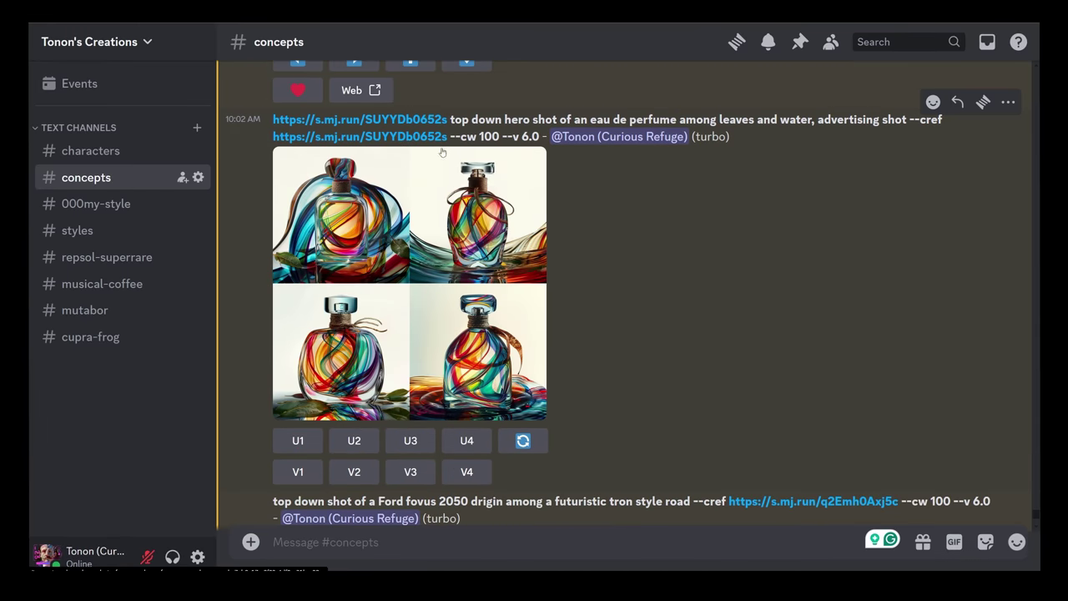